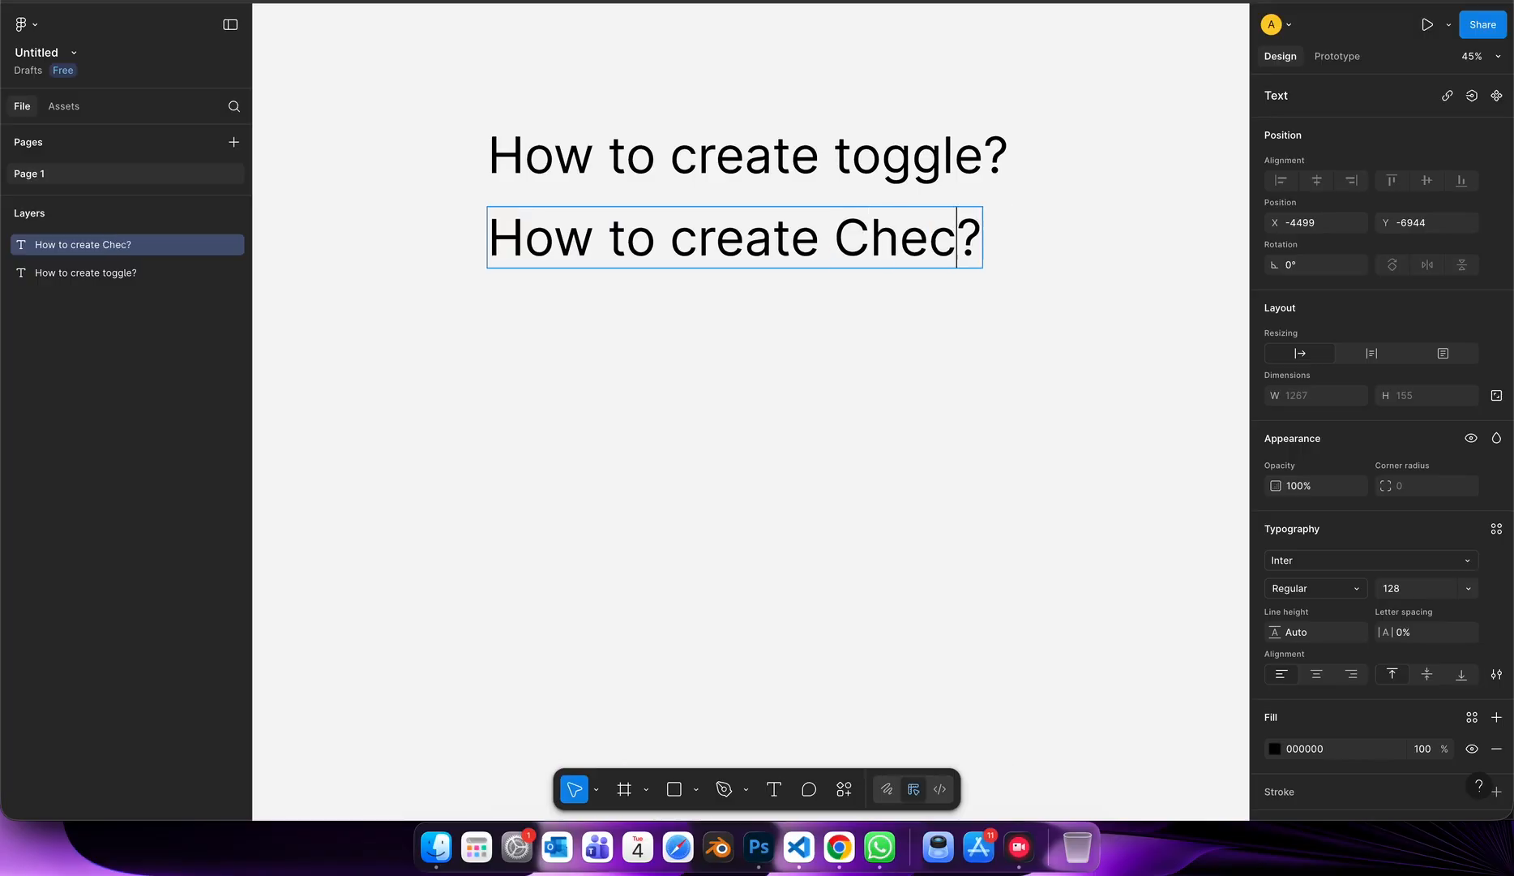
Complete the second heading so it reads "How to create Checkbox?".
key(BackSpace)
key(BackSpace)
text(ox)
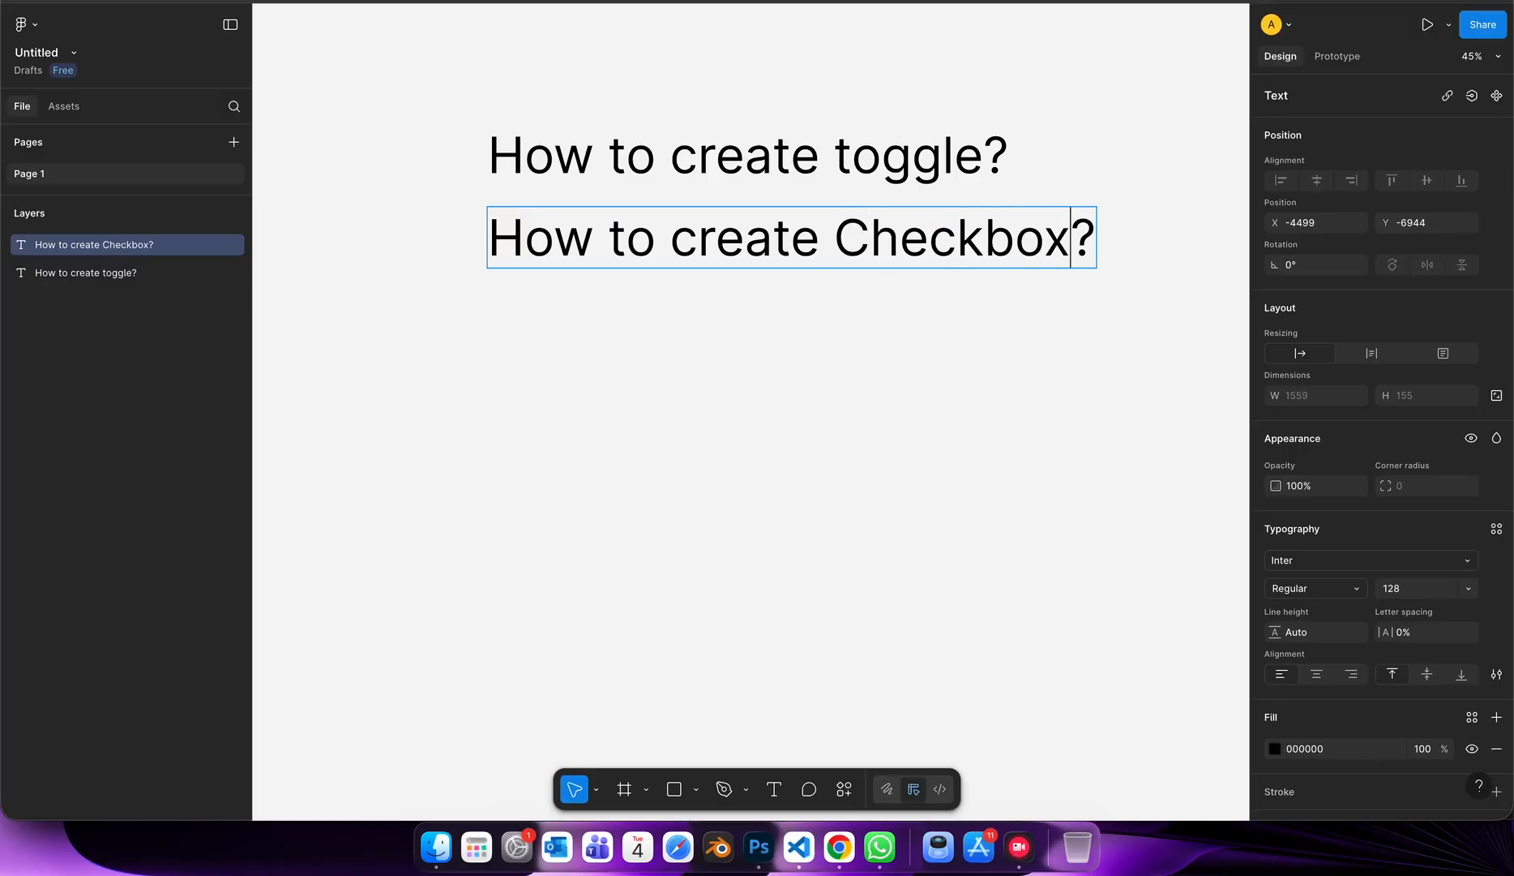
key(Escape)
click(940, 317)
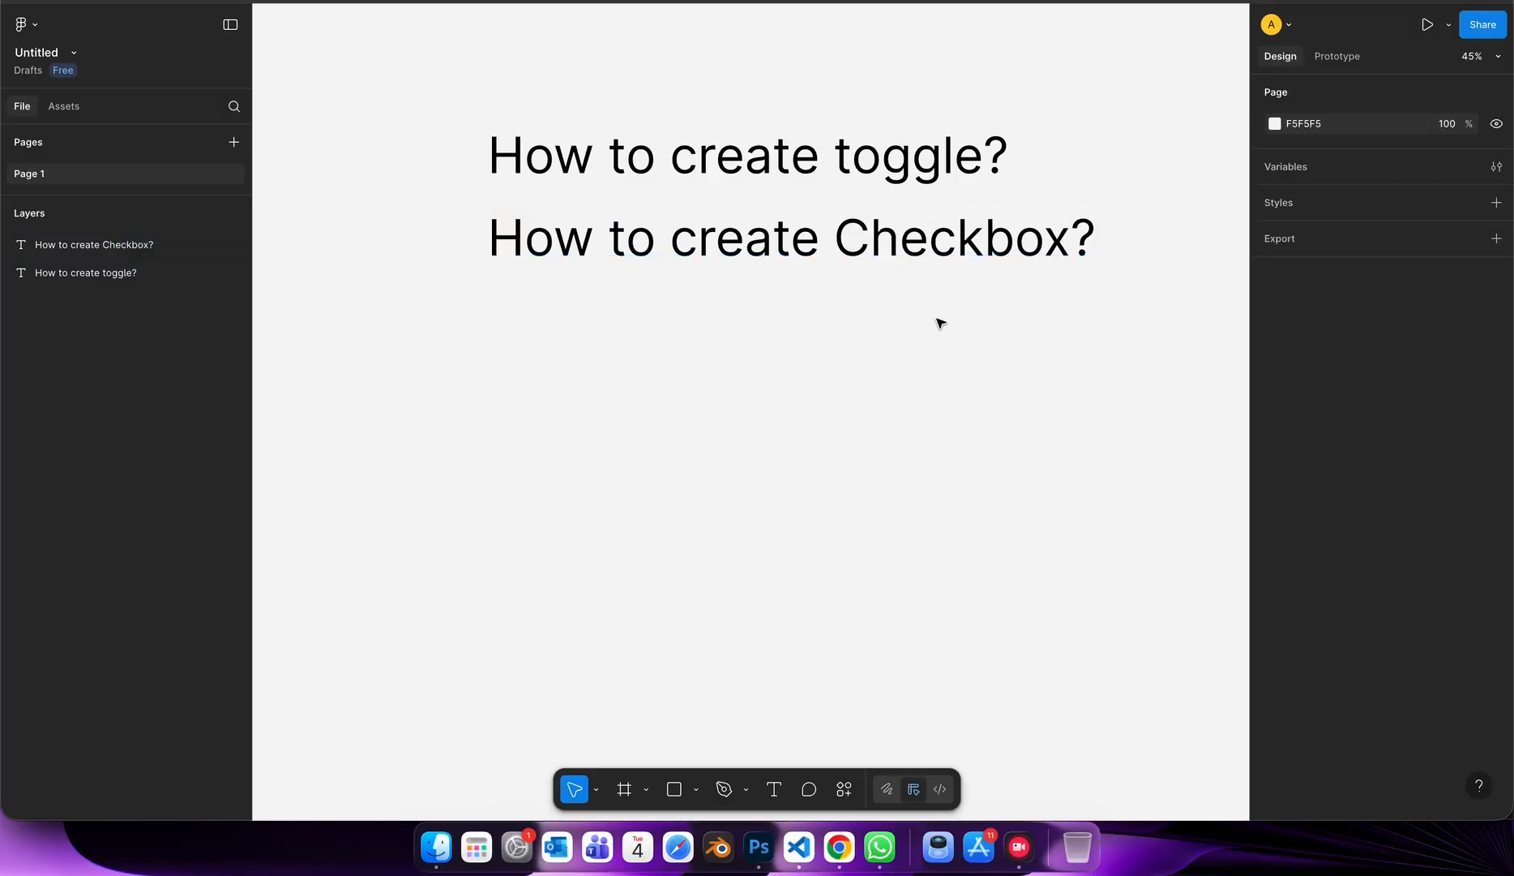
click(948, 245)
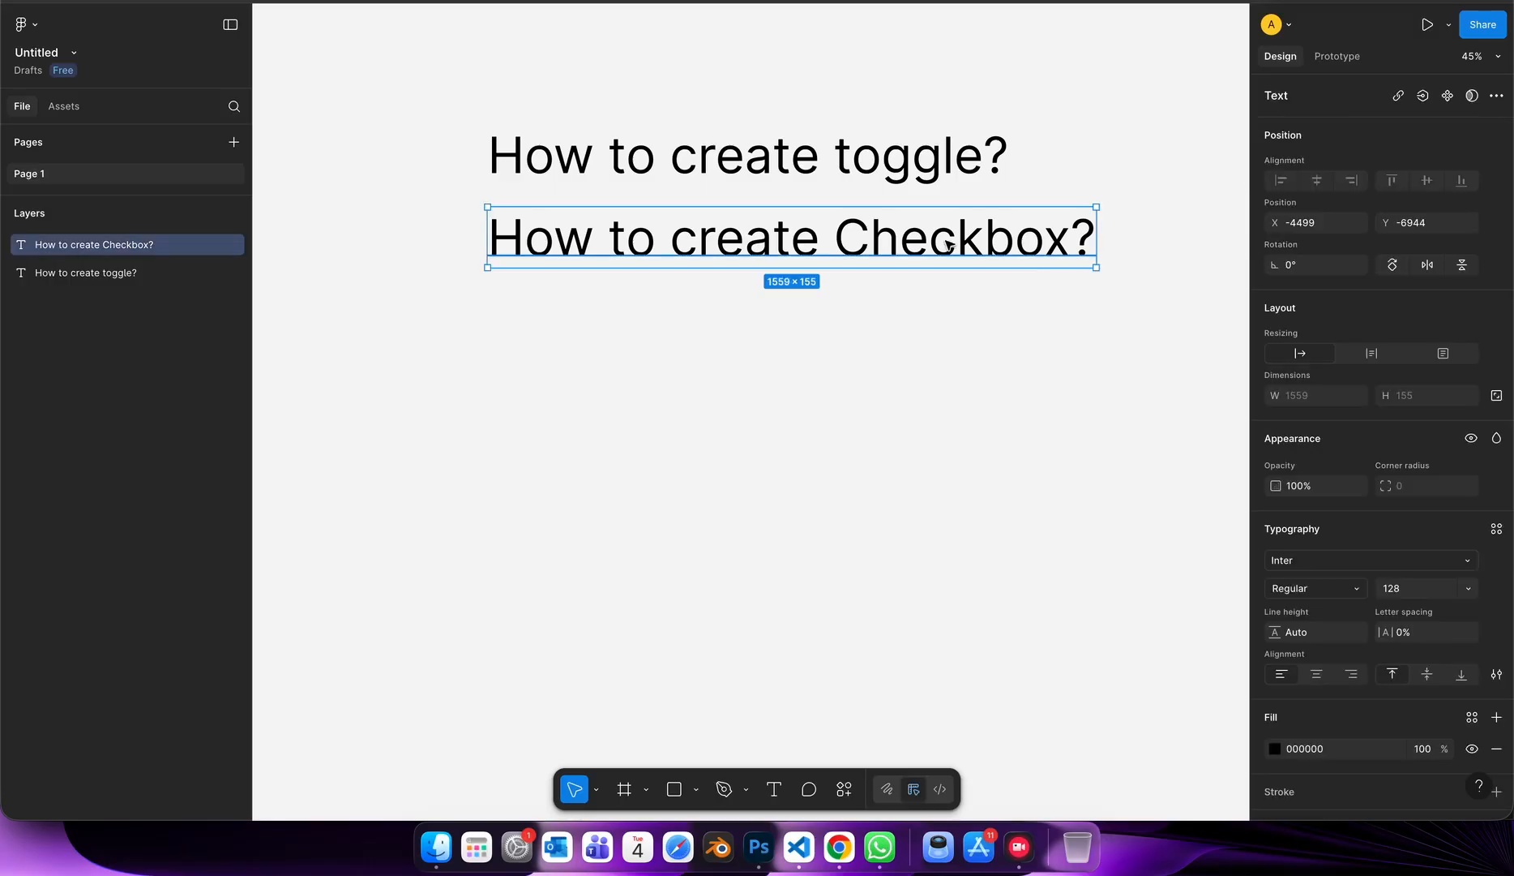
click(885, 389)
scroll(886, 389, down, 3)
scroll(824, 281, right, 2)
scroll(825, 280, up, 1)
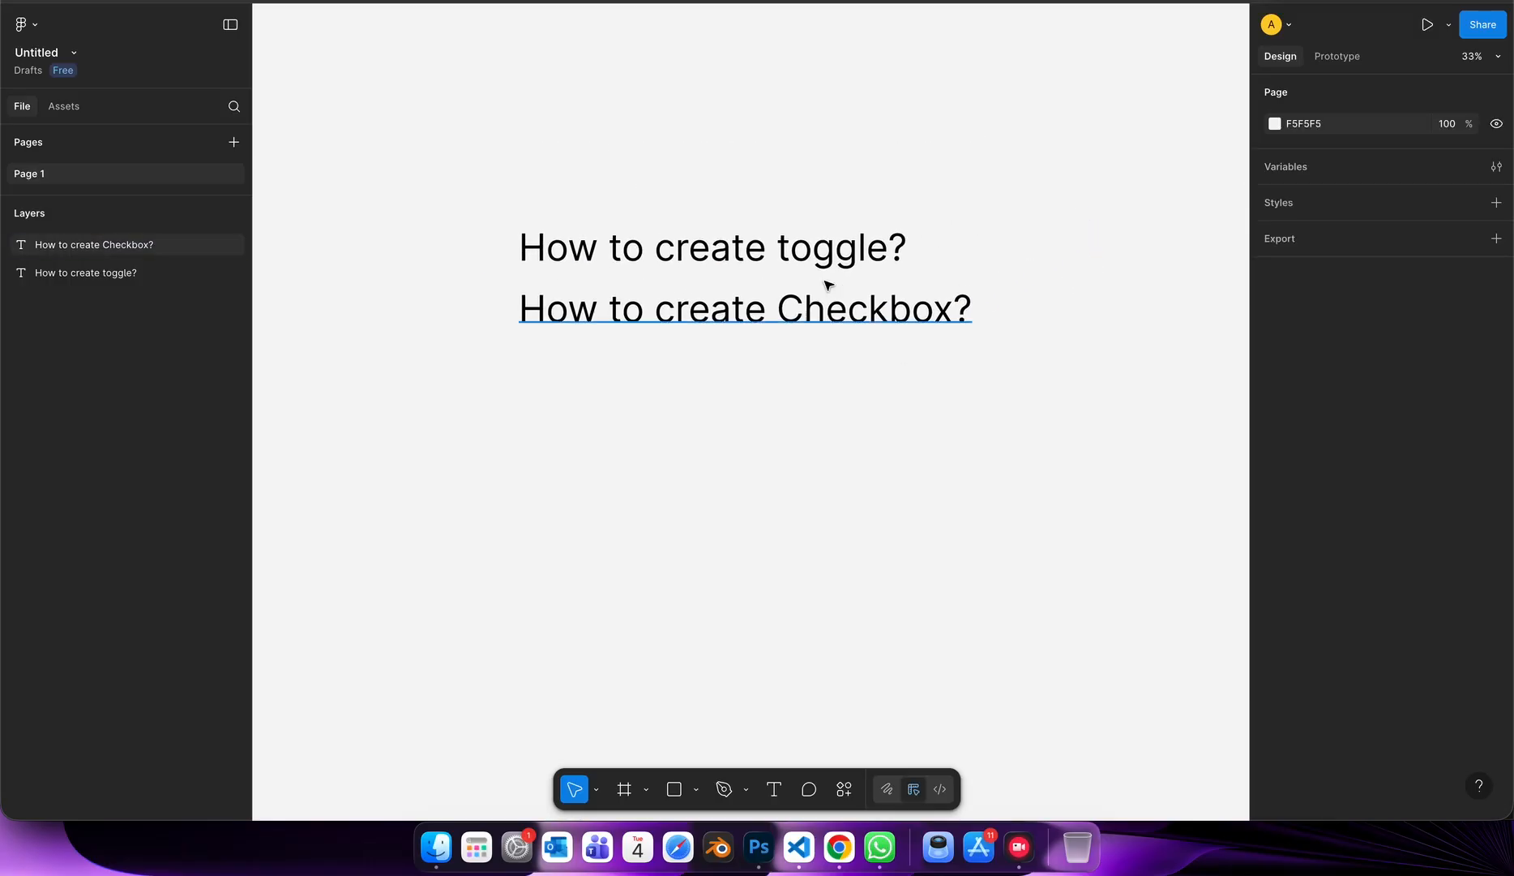
click(828, 255)
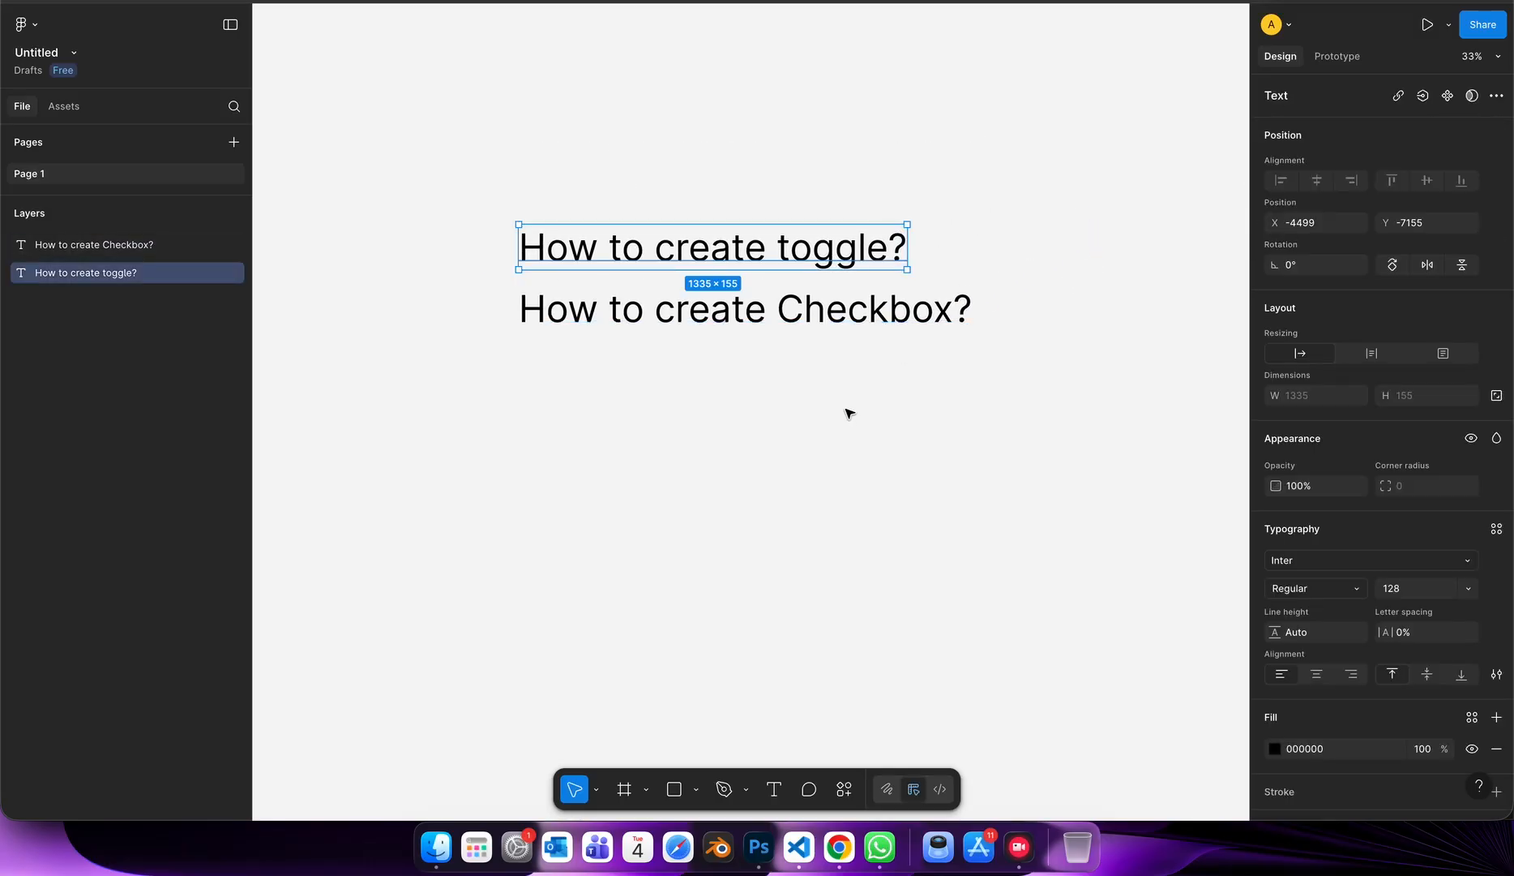
scroll(849, 413, down, 2)
scroll(848, 413, right, 2)
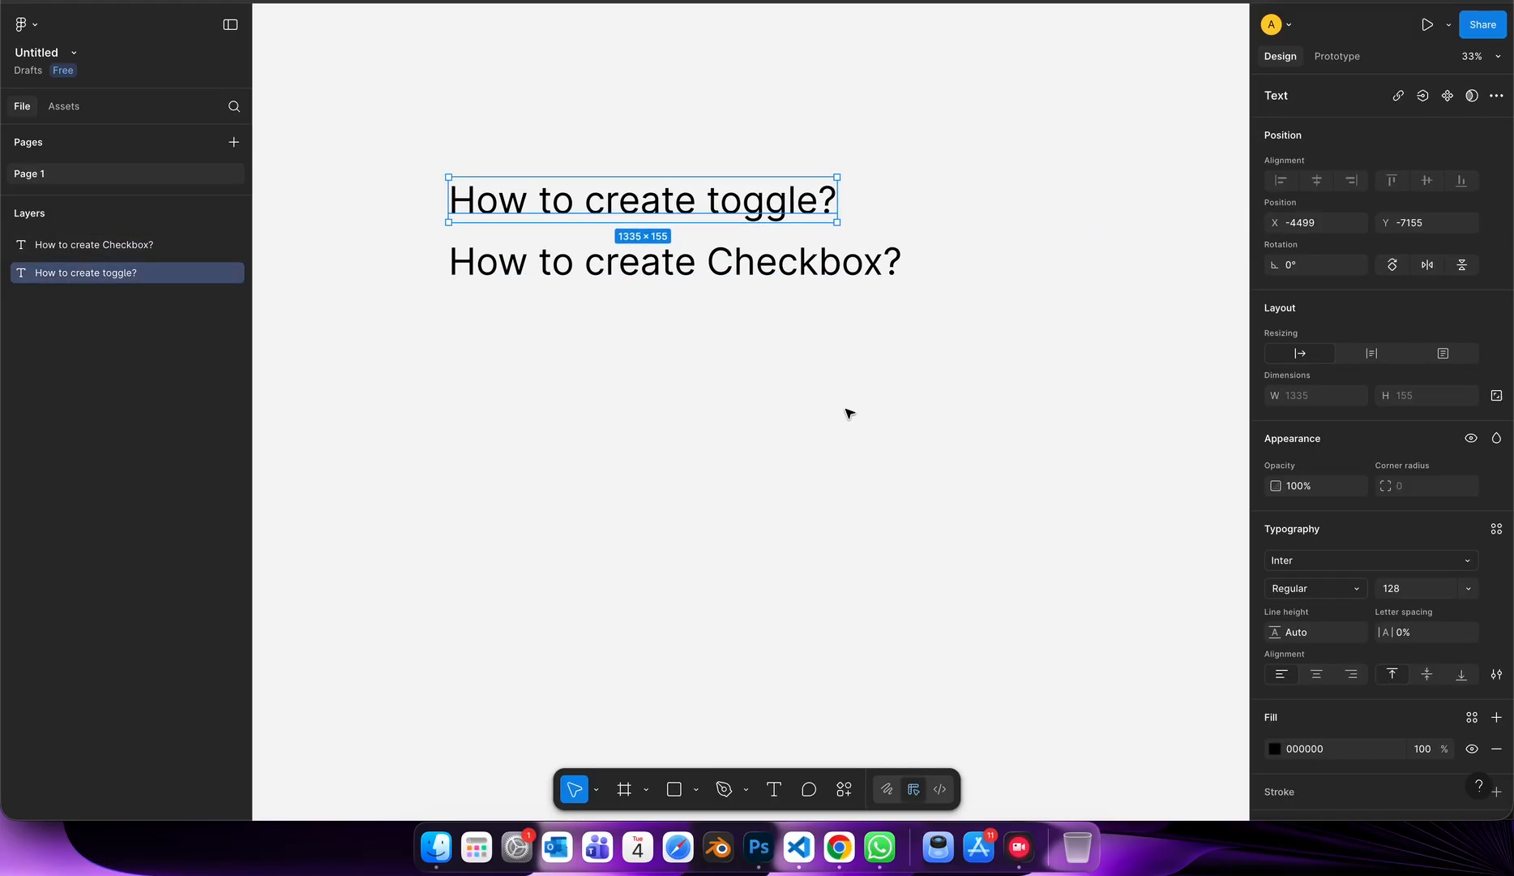
click(685, 580)
Duplicate the checkbox heading below itself and change the copy's text to "with variable and dynamic switch".
click(734, 261)
drag(734, 261, 738, 360)
double_click(737, 360)
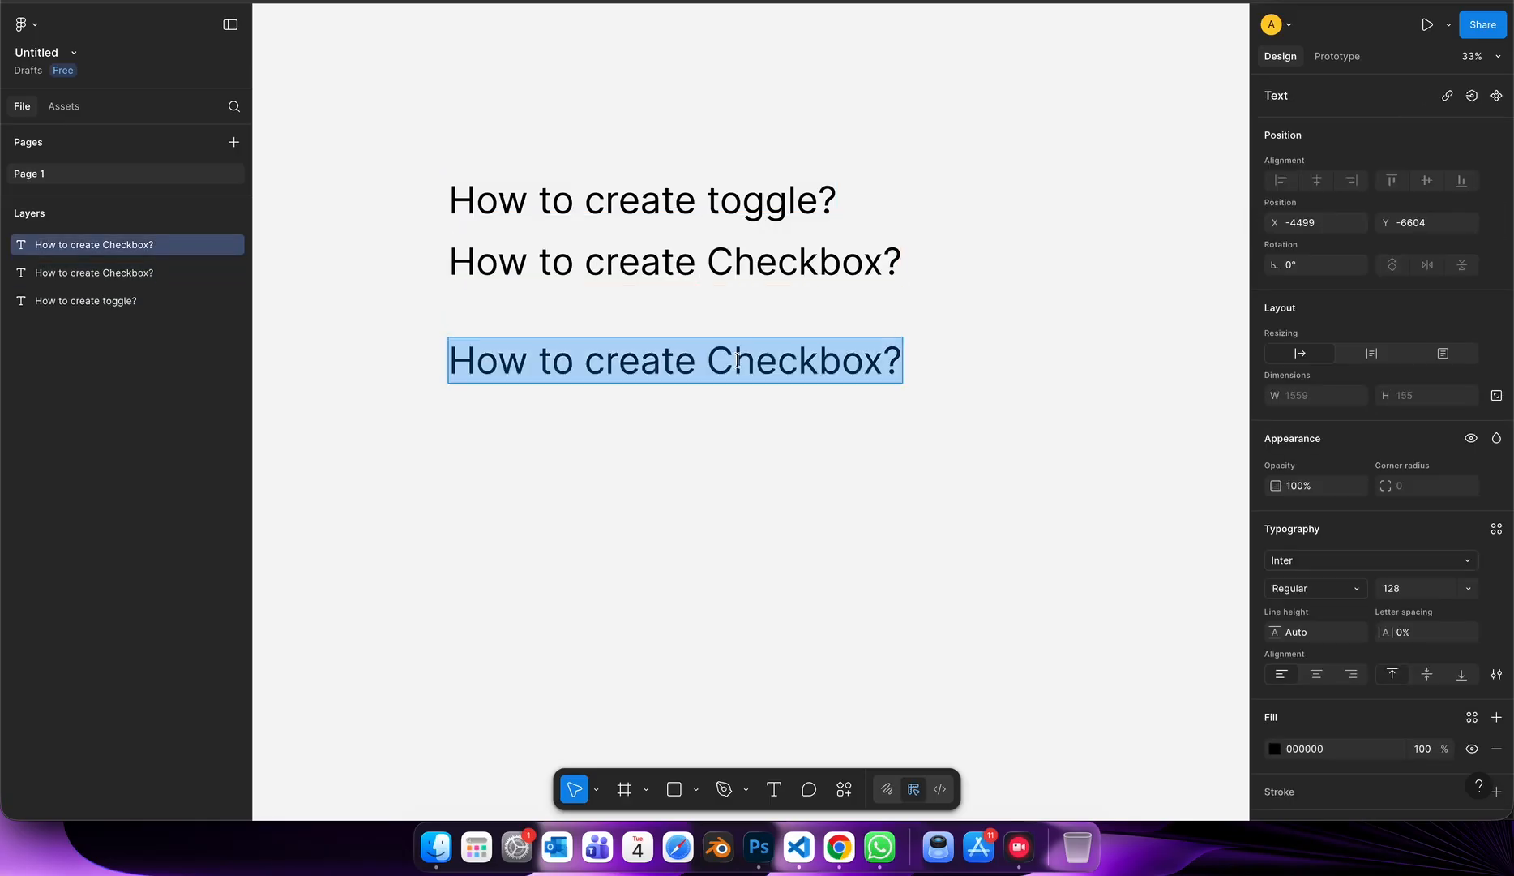
text(with varia)
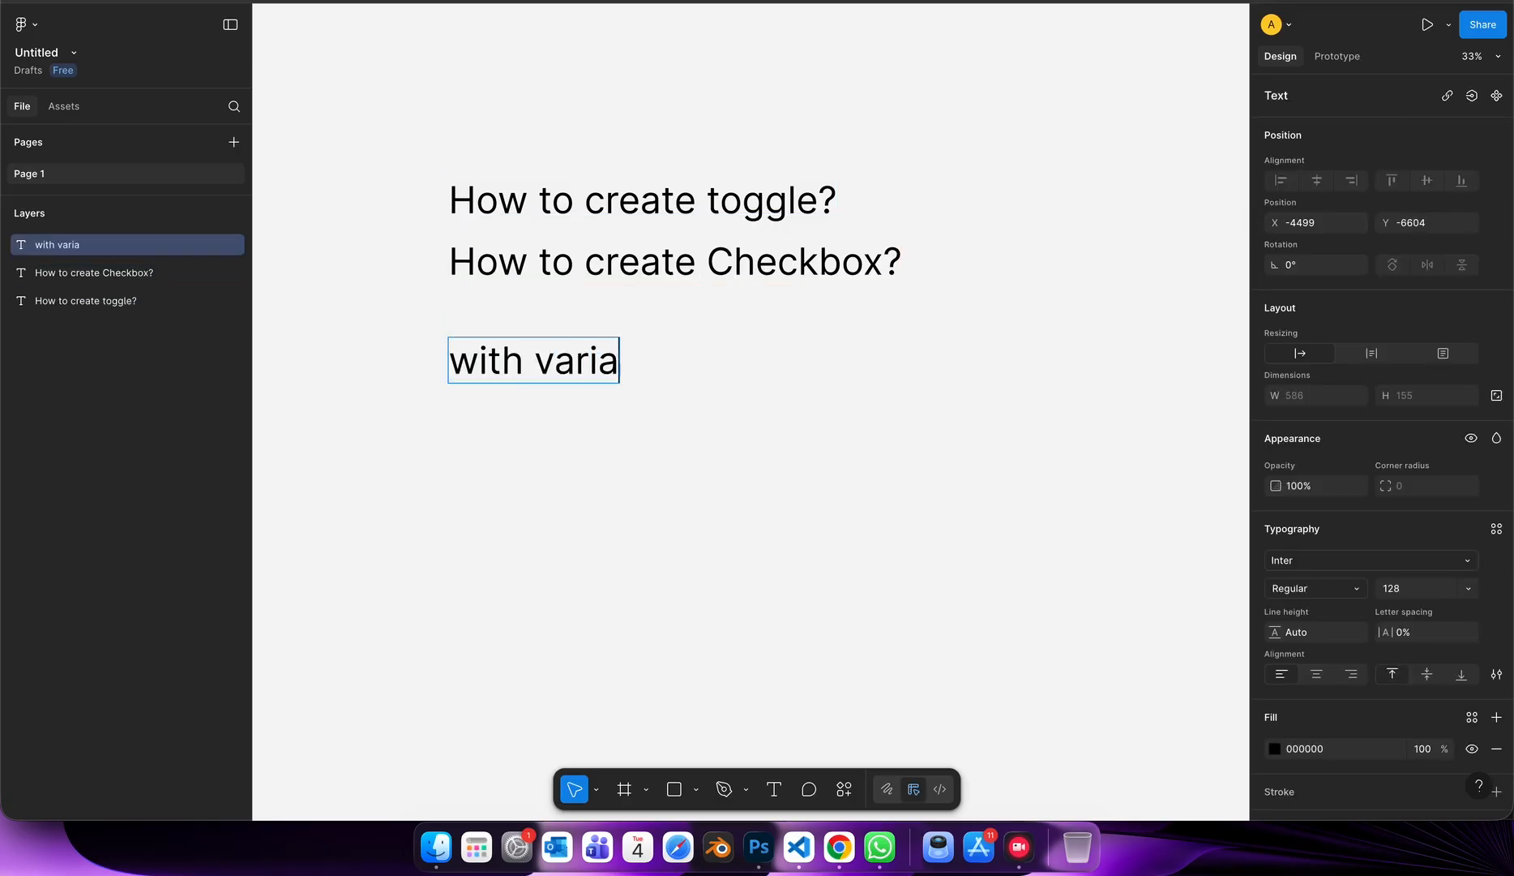
text(ble and dynamic switch)
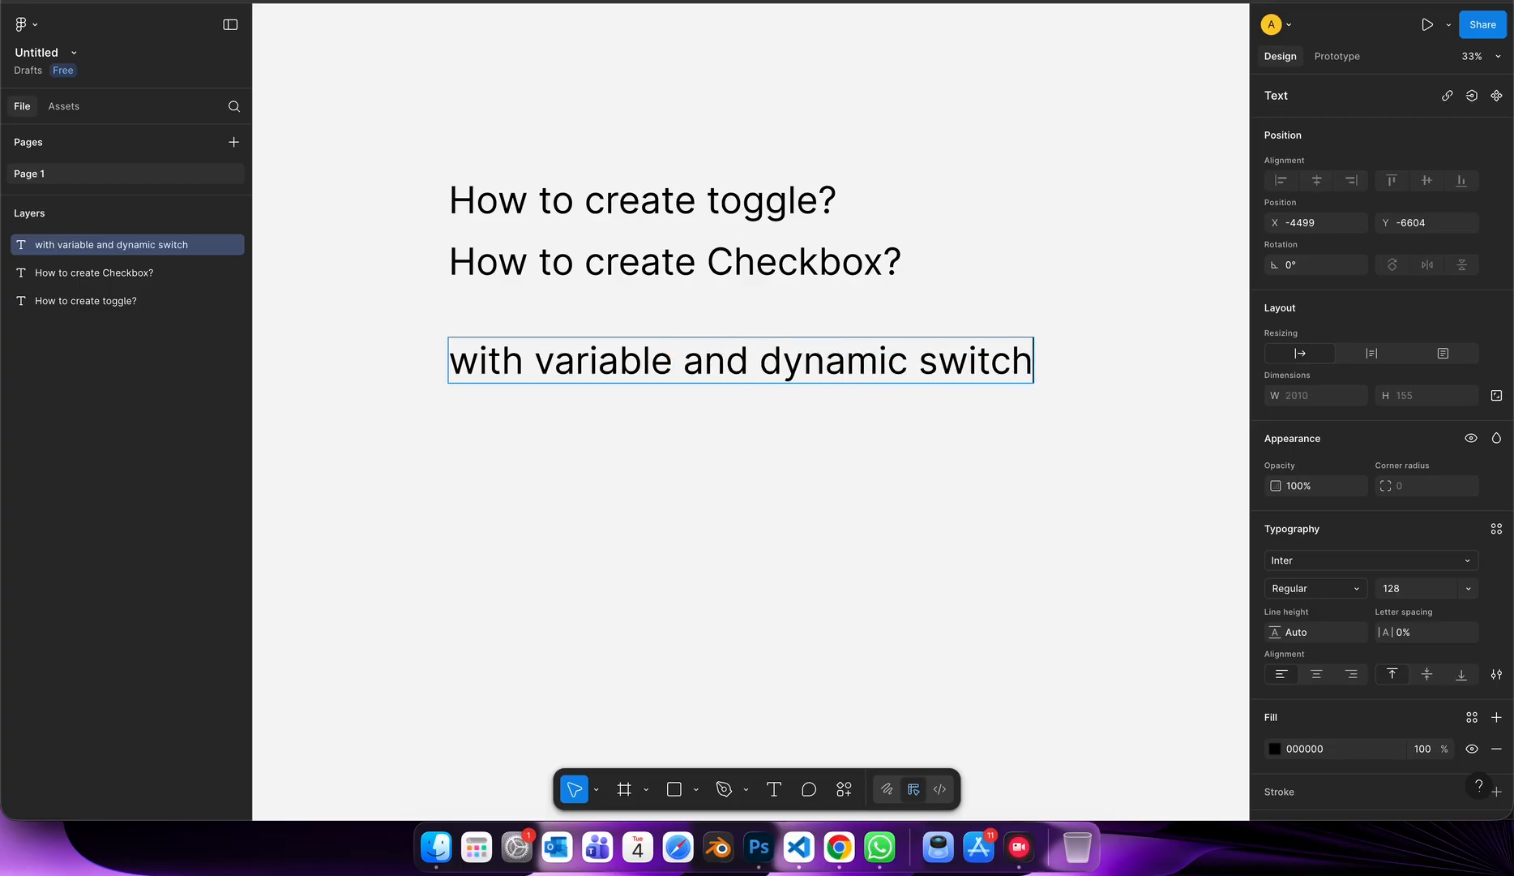
key(Escape)
scroll(746, 454, down, 3)
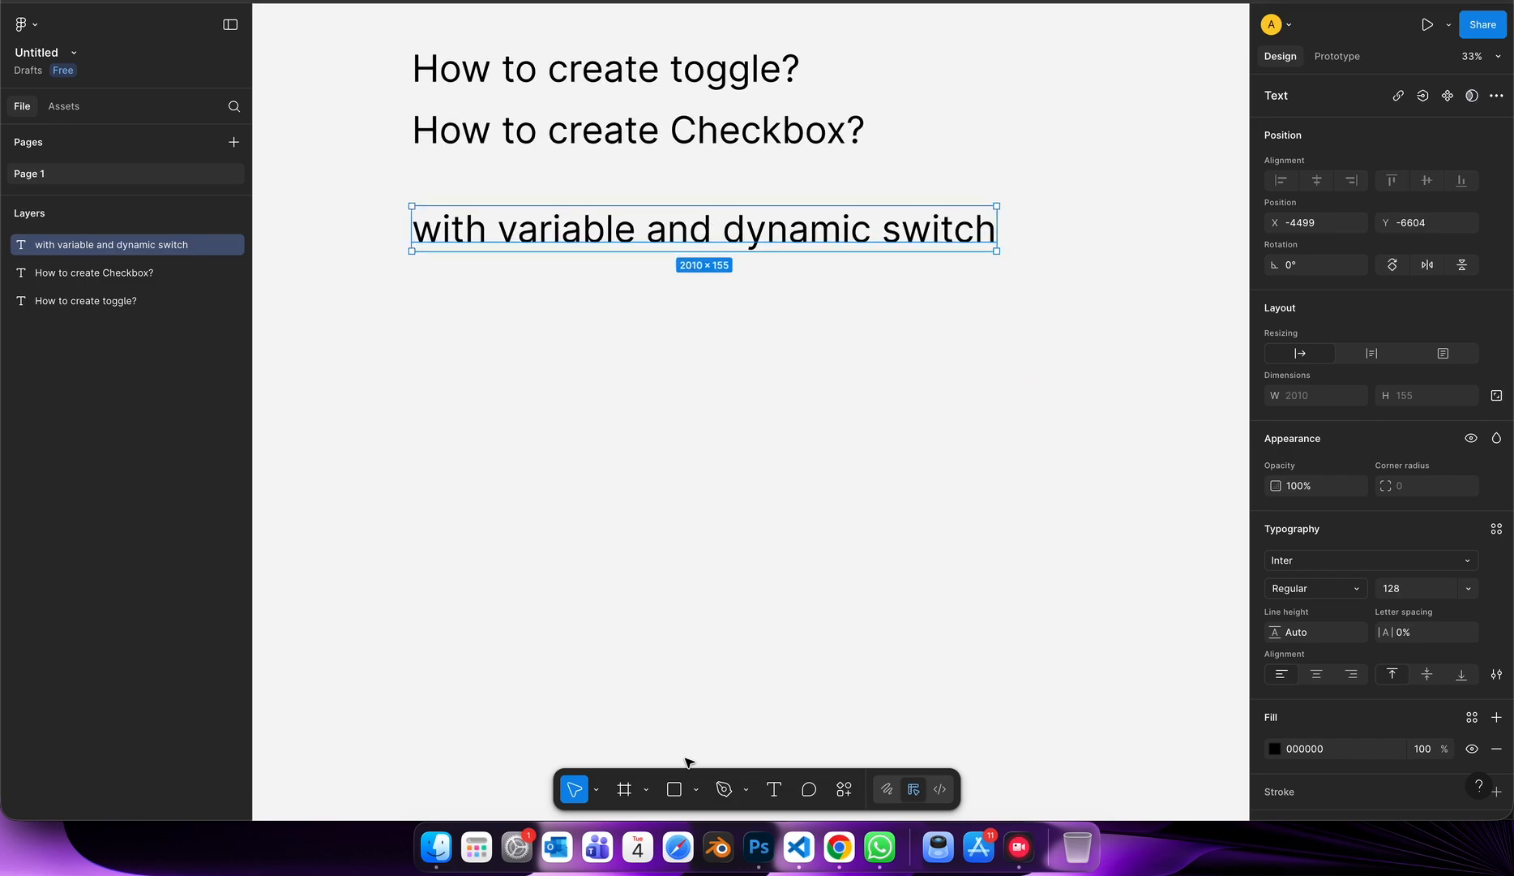
click(676, 791)
drag(416, 344, 484, 383)
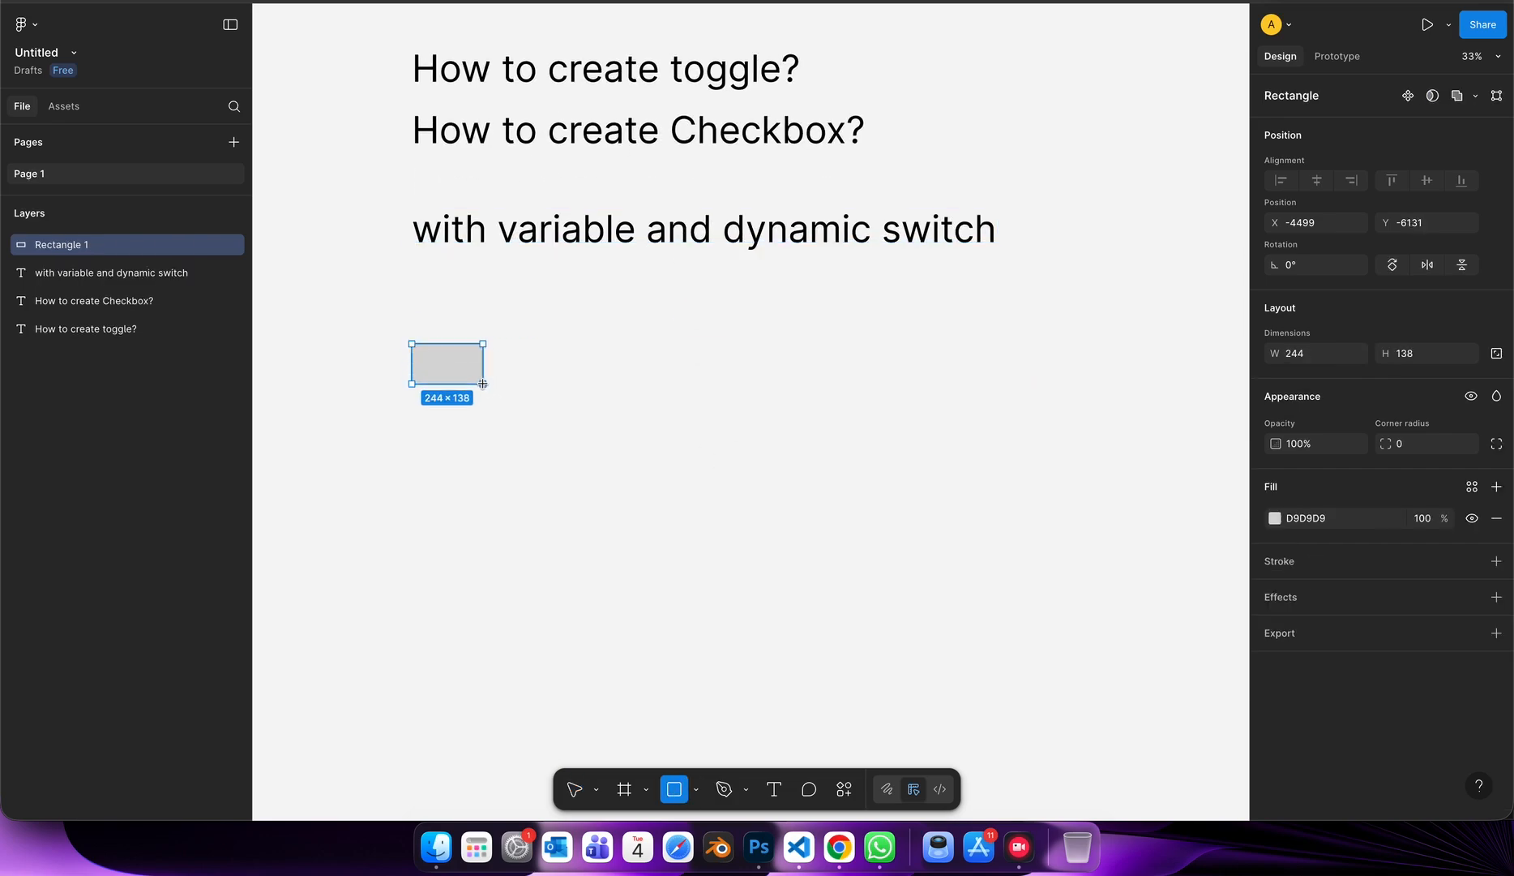
key(super+z)
Draw a circle about 102 × 102 below the text lines with the Ellipse tool.
click(696, 789)
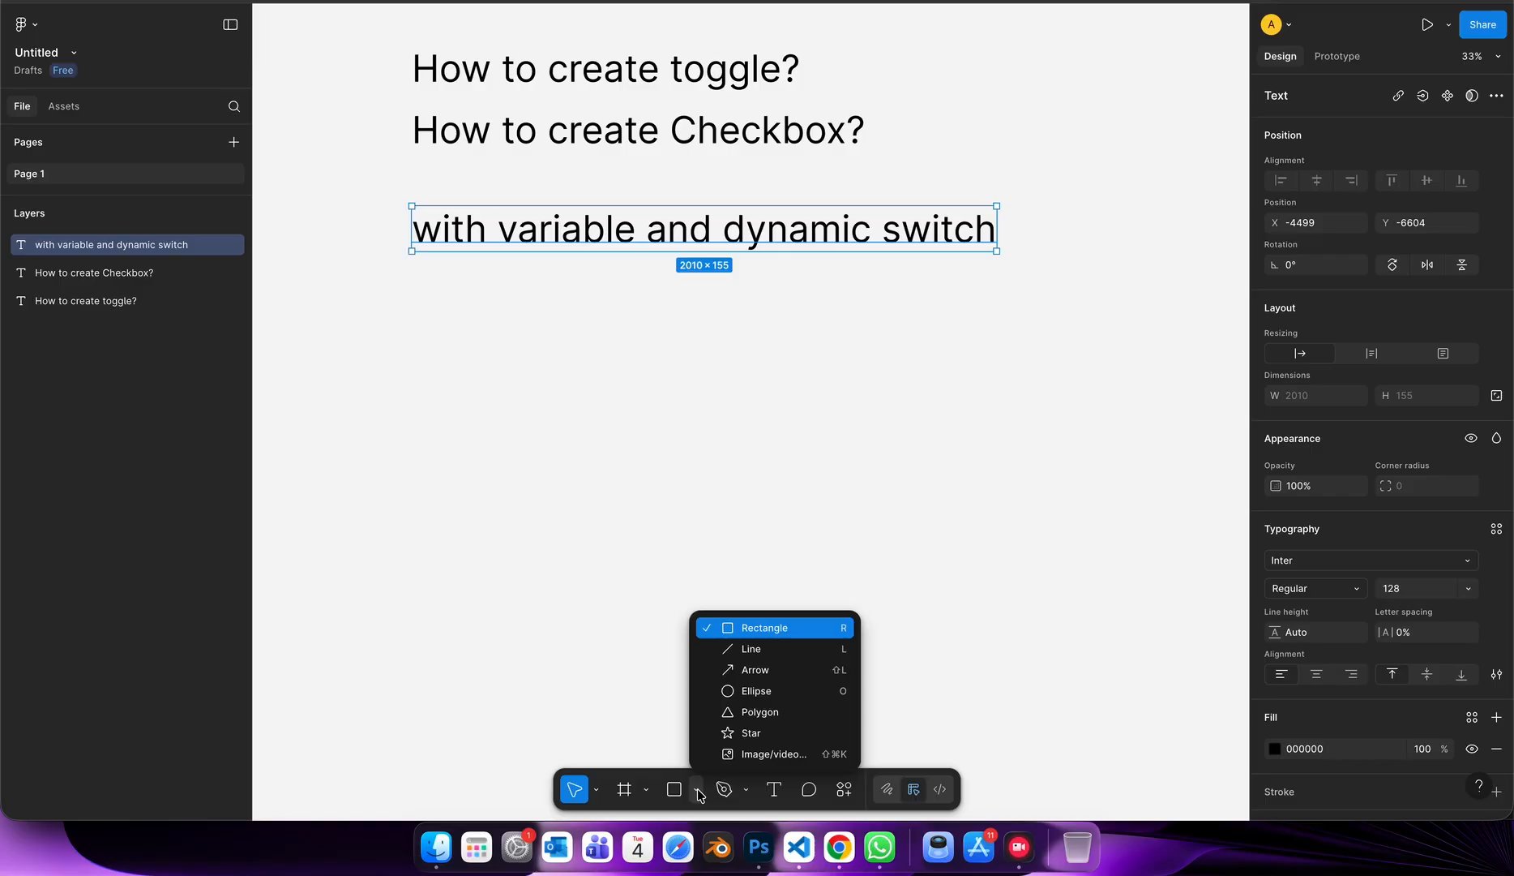
click(718, 691)
drag(459, 363, 490, 398)
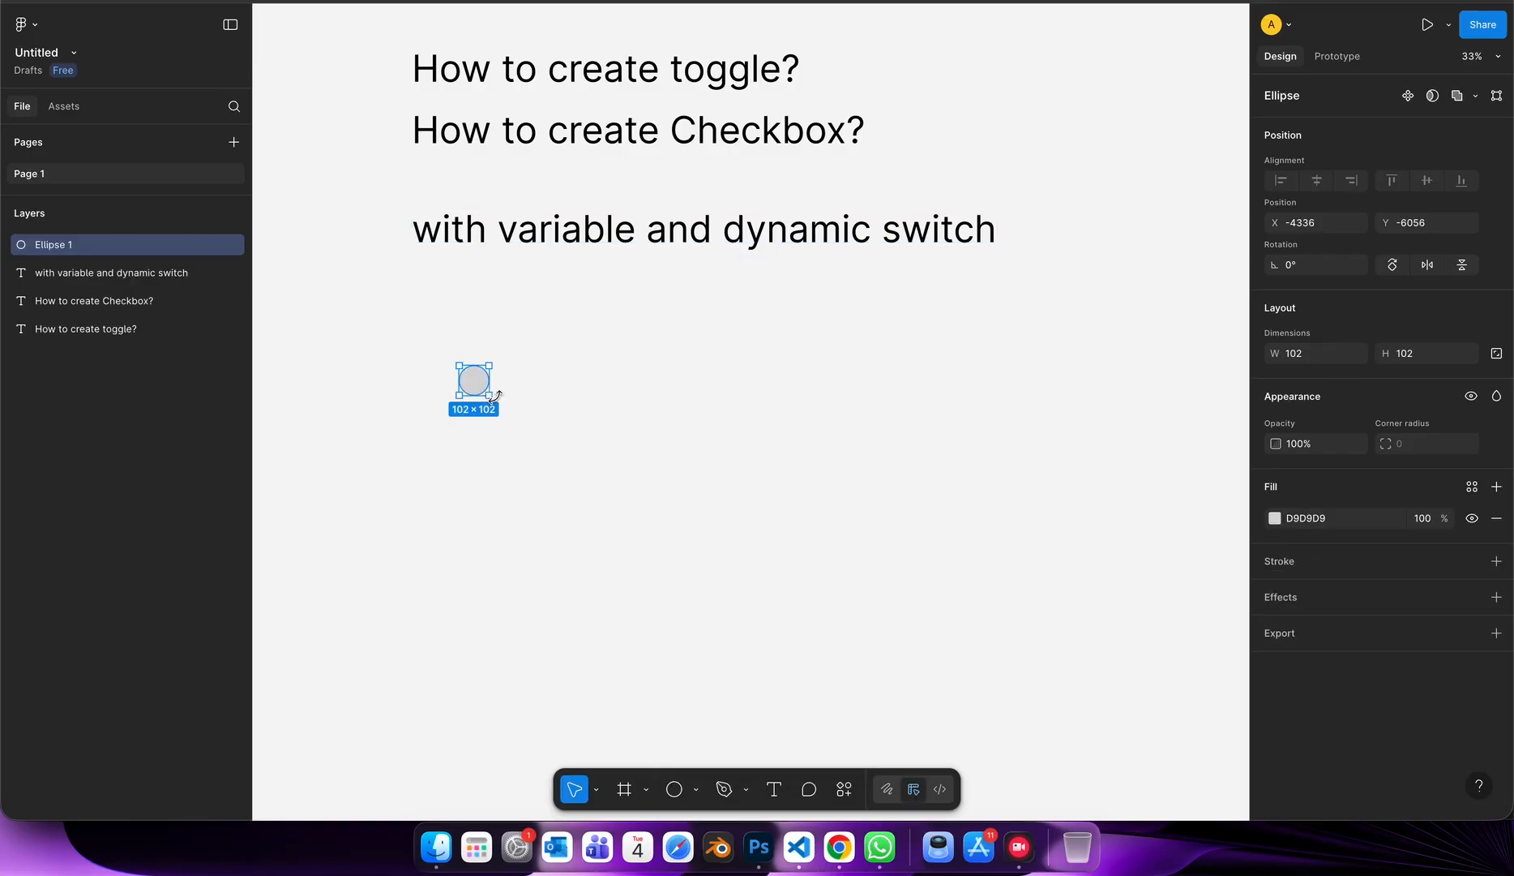
click(517, 418)
Change the circle's fill to bright blue, 1D30FF.
click(475, 381)
click(1275, 519)
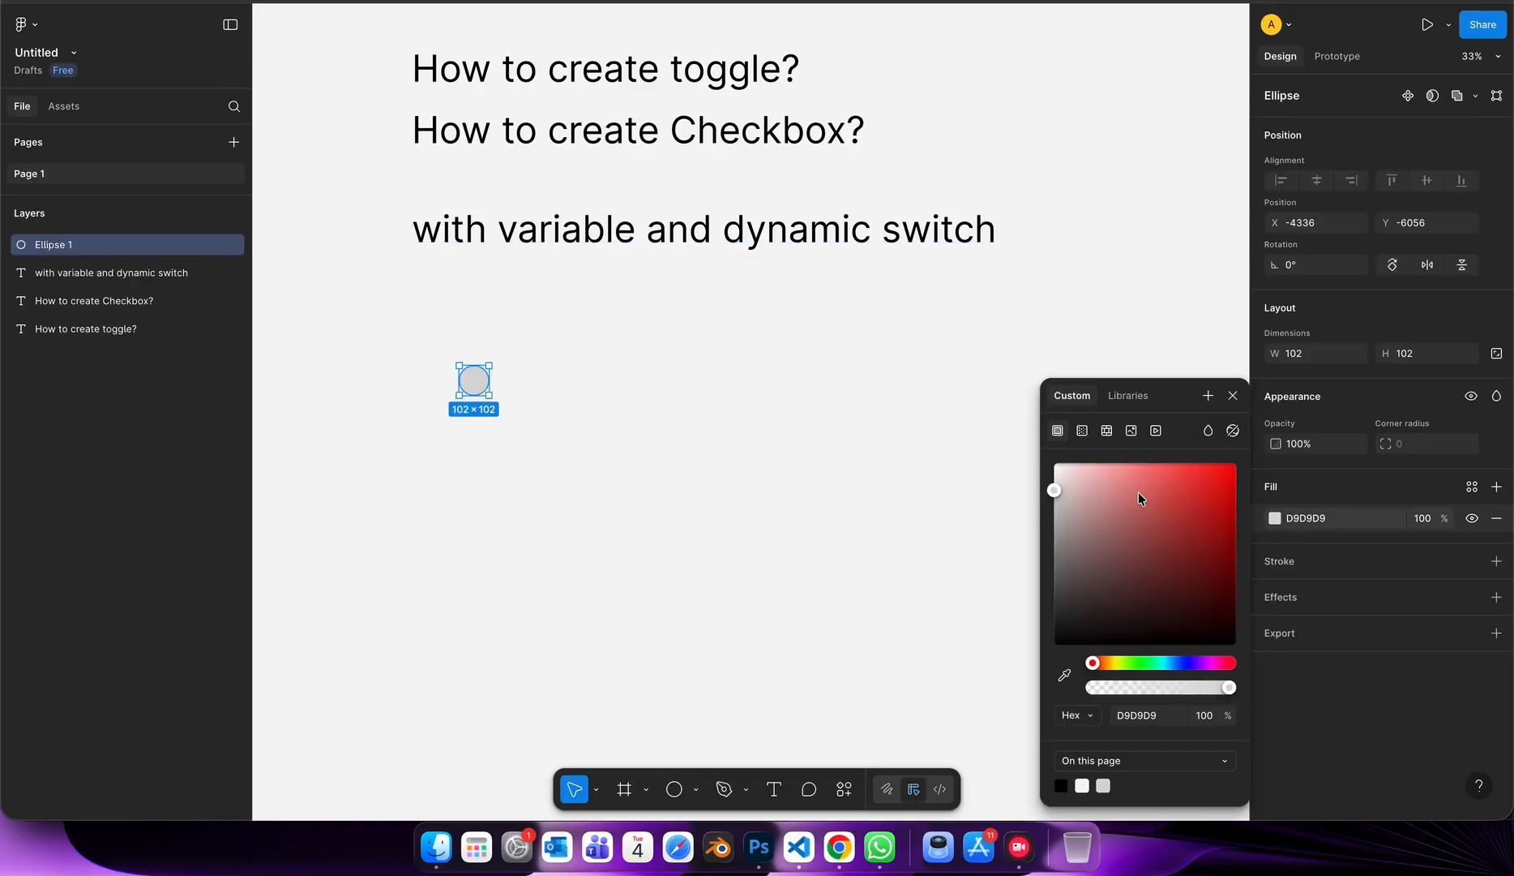
click(1184, 662)
click(1228, 467)
click(677, 544)
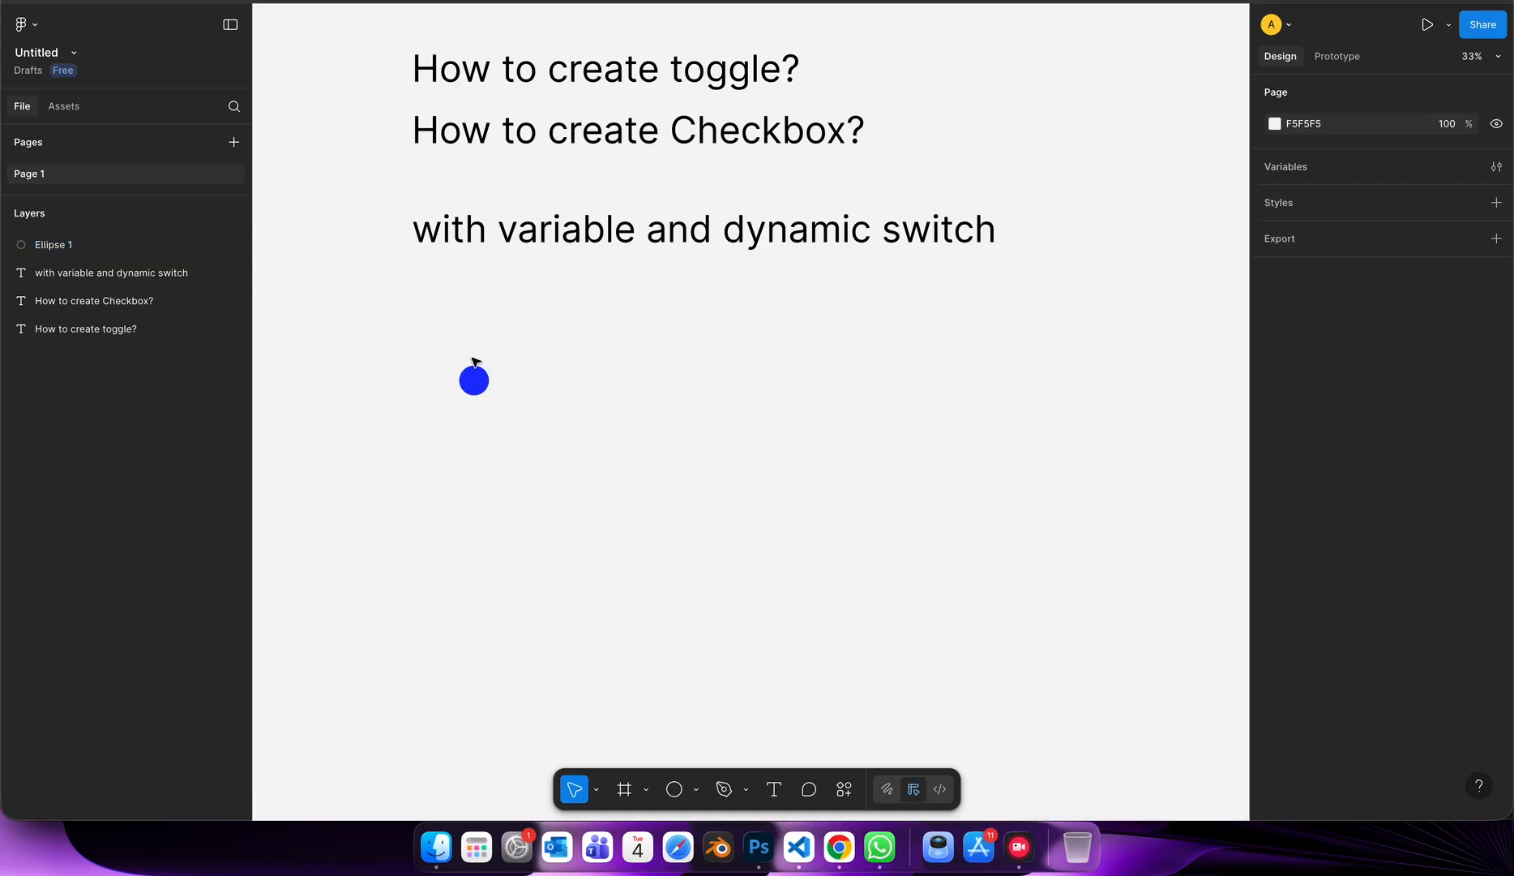
Group the blue circle and turn the group into a horizontal auto layout frame.
scroll(479, 362, up, 5)
click(593, 378)
key(super+g)
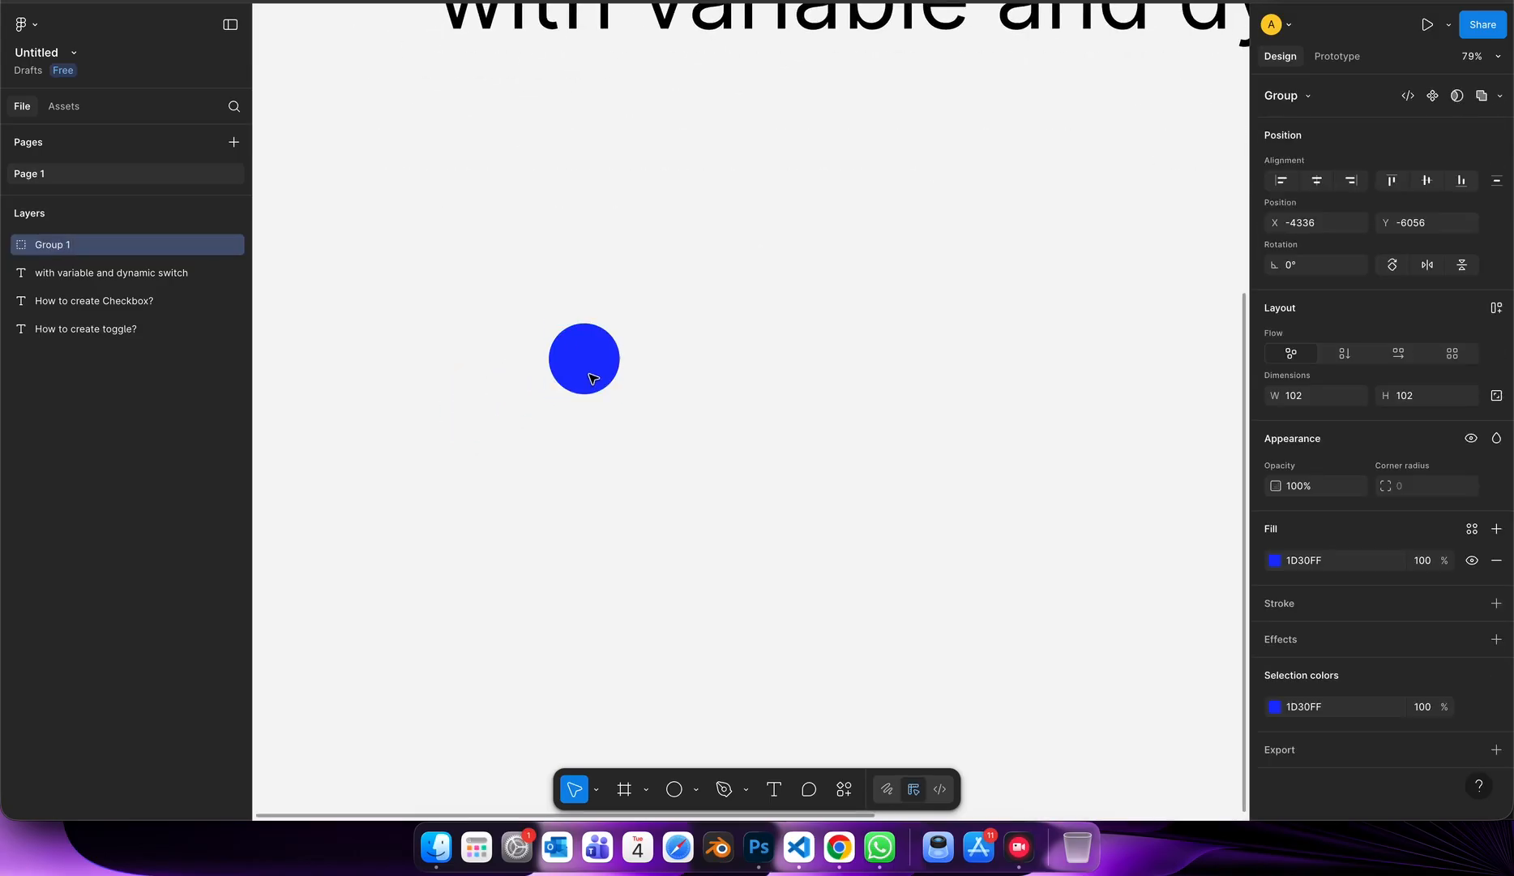
click(1495, 308)
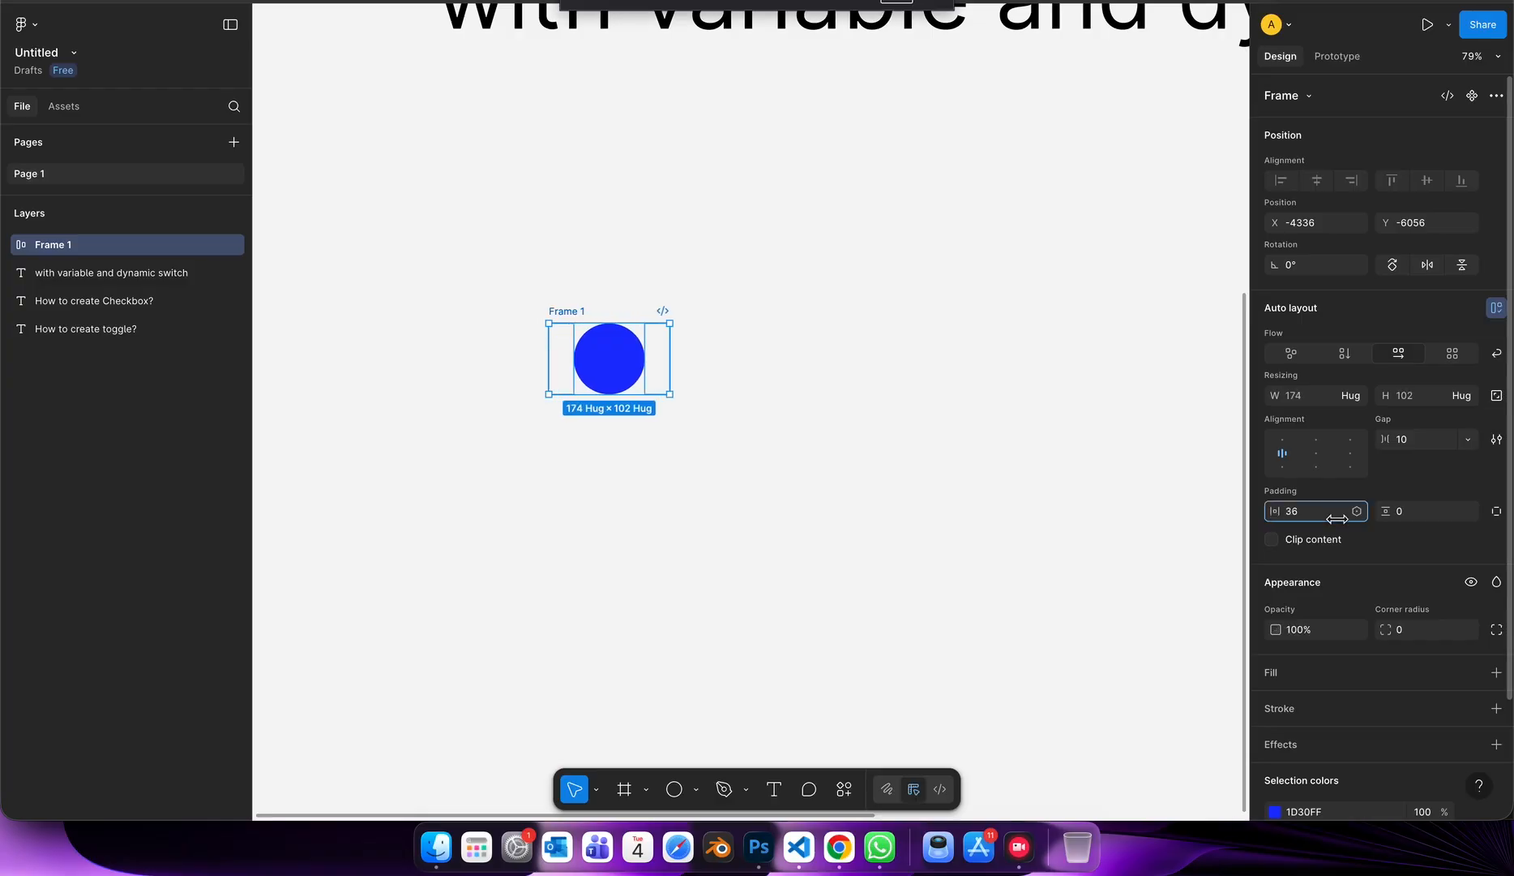
Widen the frame to about 220 and set its padding to 7 horizontally and 10 vertically.
drag(621, 355, 701, 353)
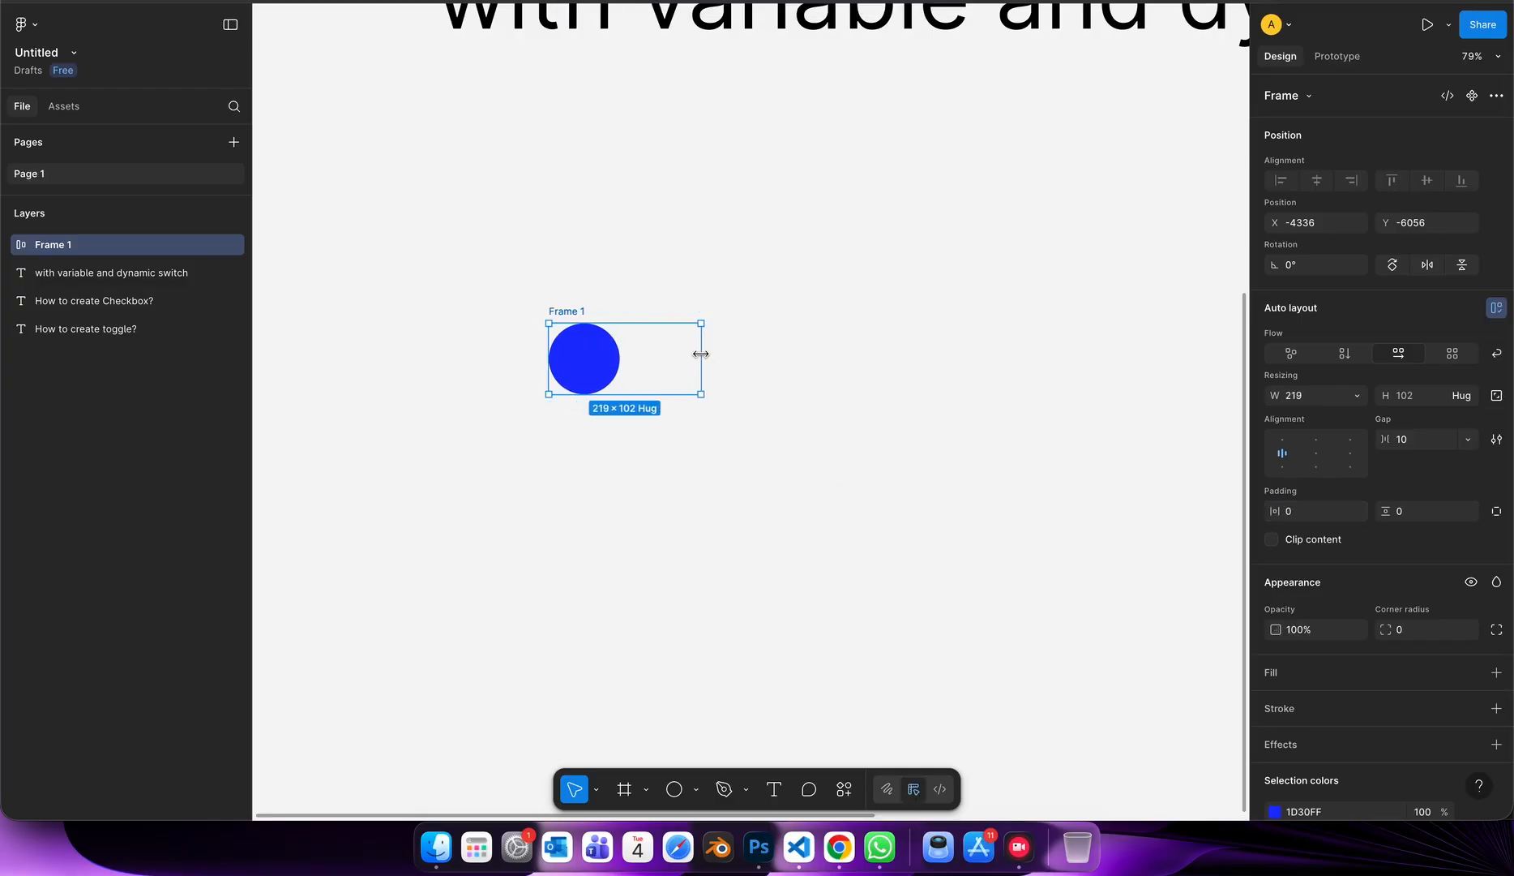
drag(1275, 512, 1287, 512)
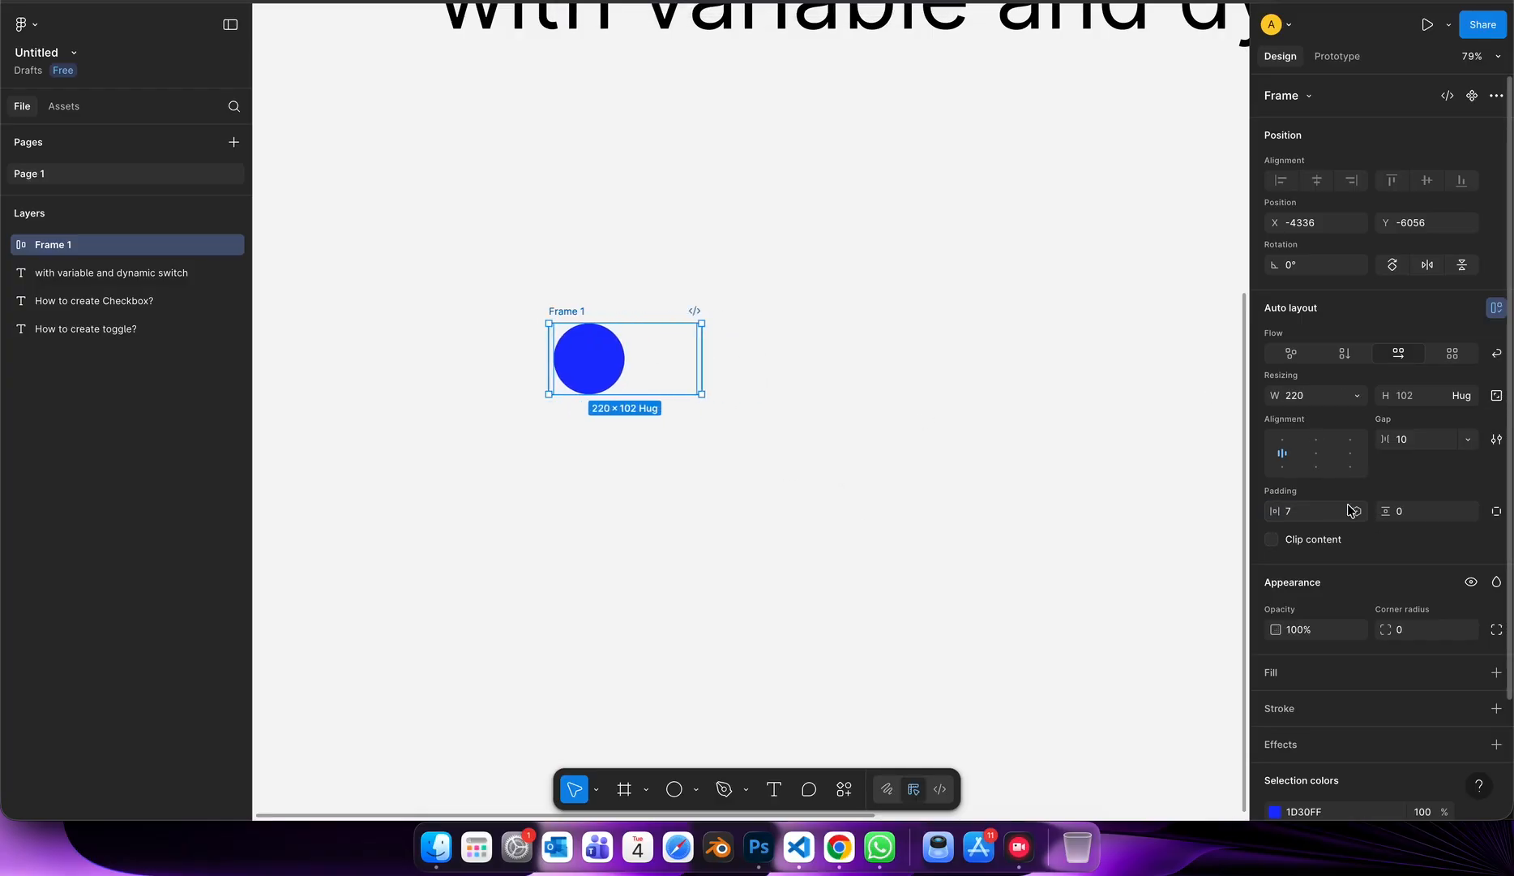
drag(1386, 510, 1400, 509)
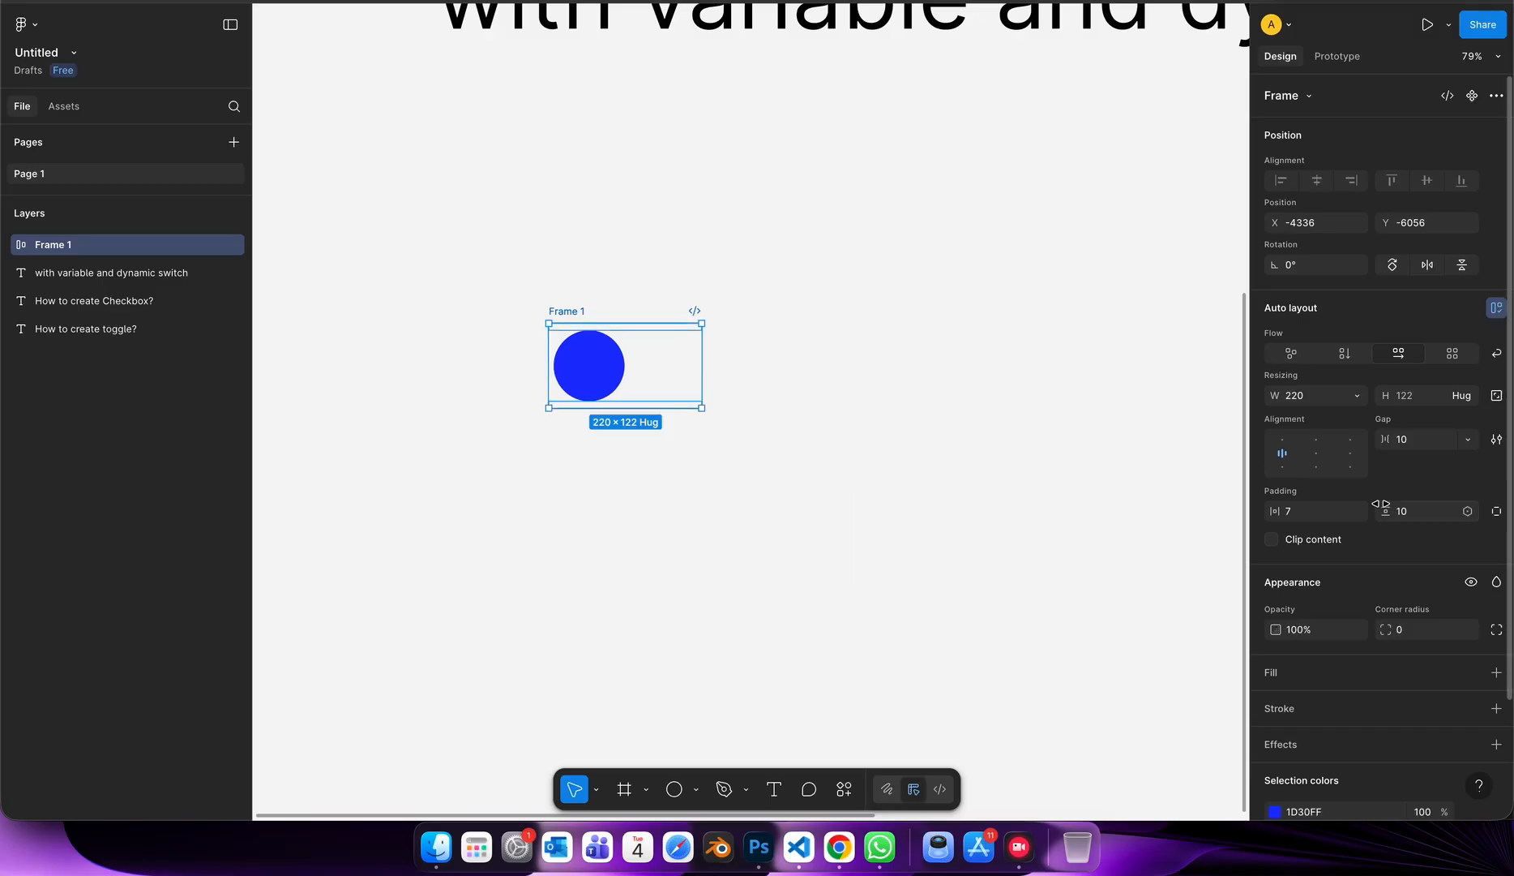
Give the frame a corner radius of 3 and a white FFFFFF fill.
drag(1385, 629, 1389, 629)
click(1271, 674)
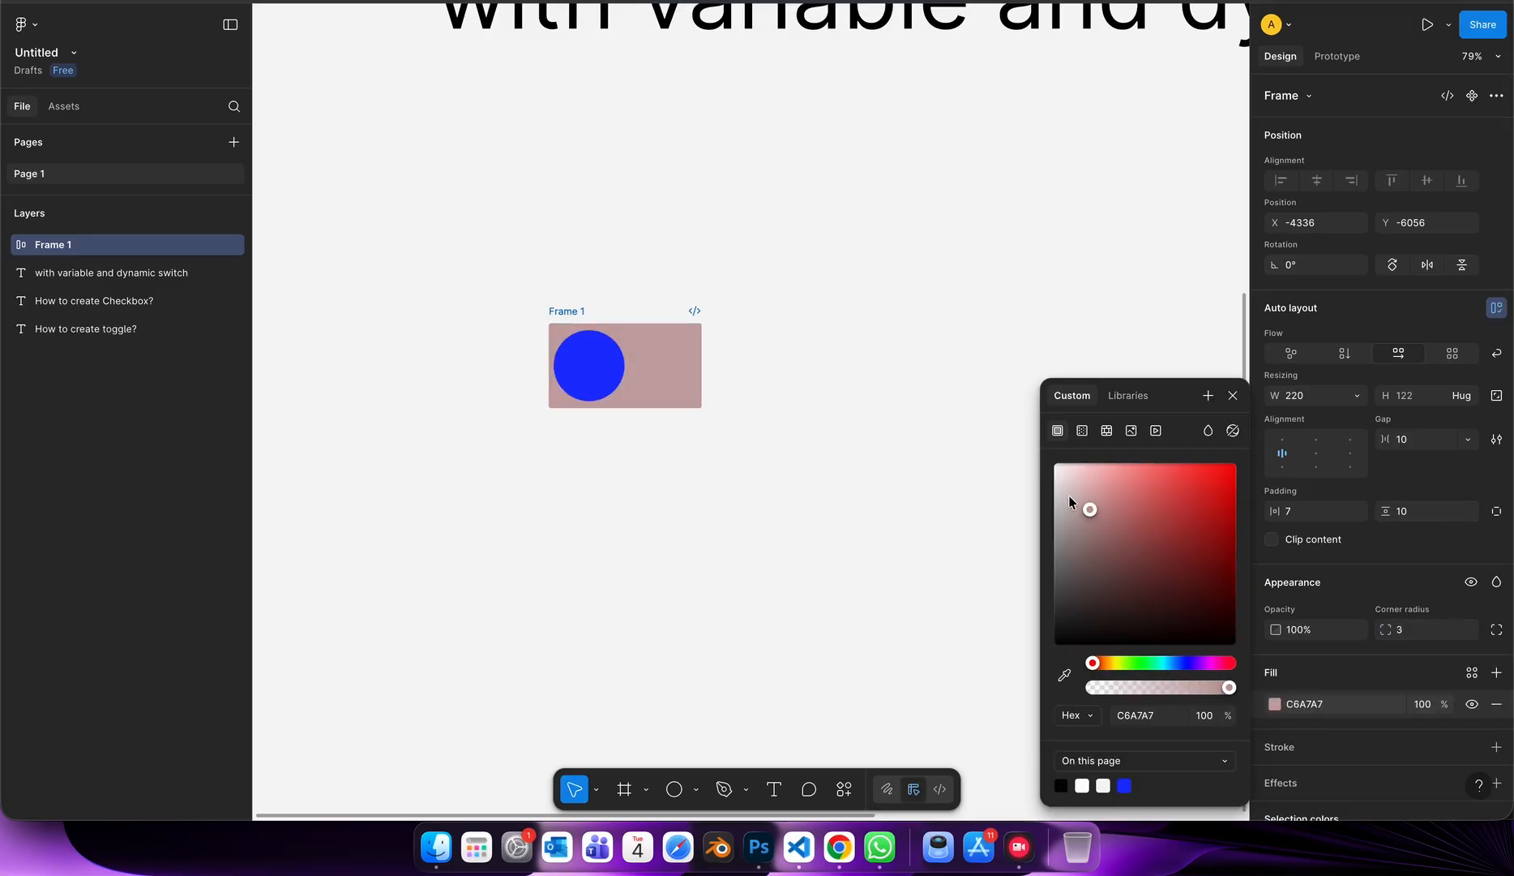
click(887, 487)
Set the frame's corner radius to 69 for a pill shape.
scroll(737, 409, up, 10)
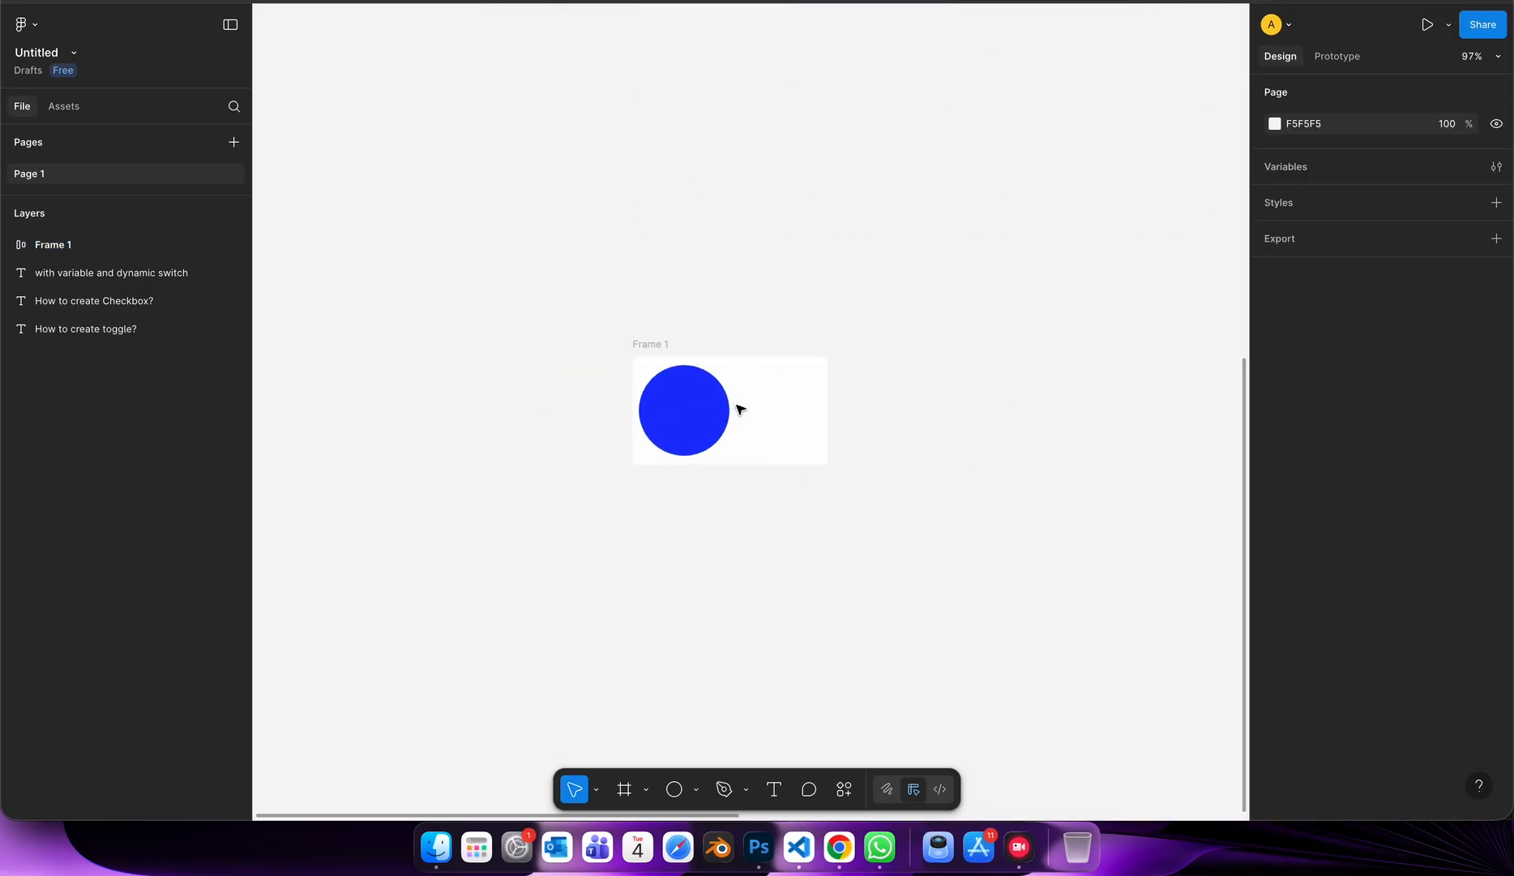
click(744, 410)
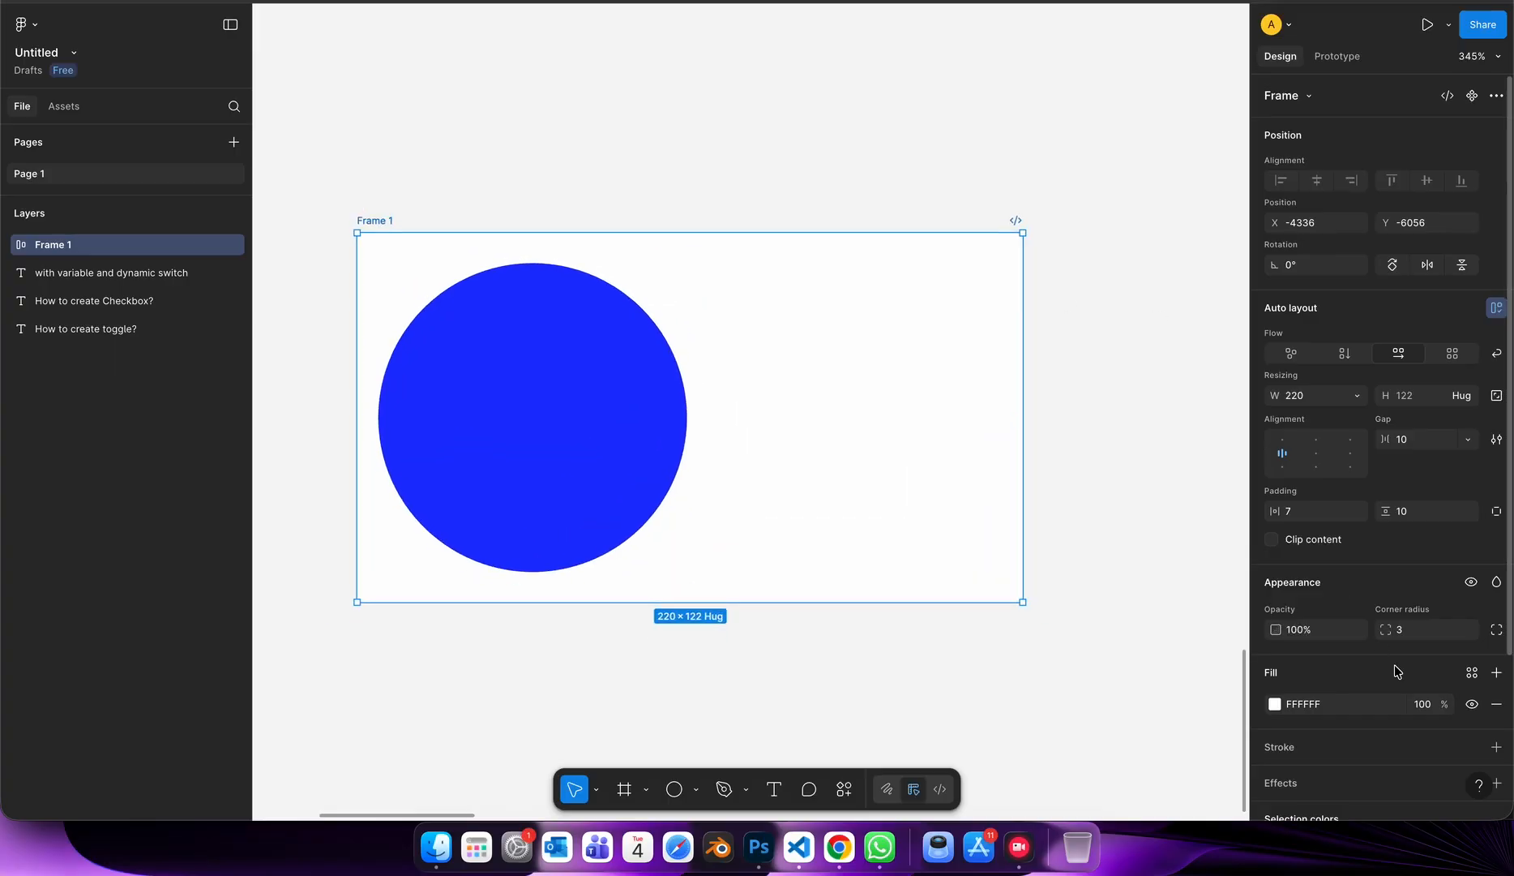
drag(1380, 629, 194, 626)
click(654, 452)
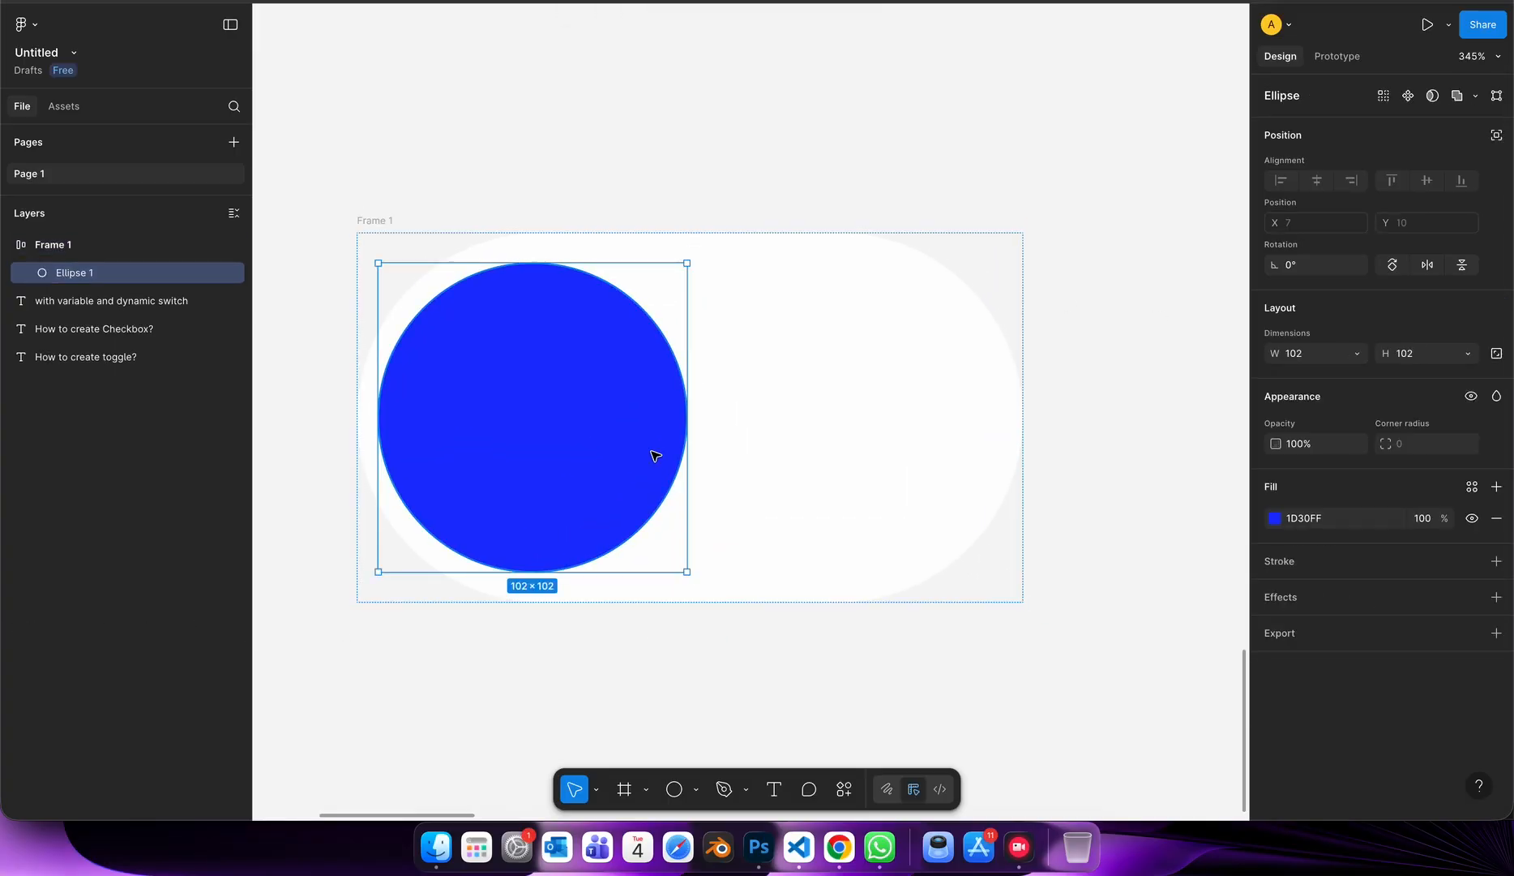
Try the frame's right-centre alignment for the circle and return it to left-centre.
scroll(653, 451, down, 4)
click(861, 472)
click(1351, 454)
click(1283, 454)
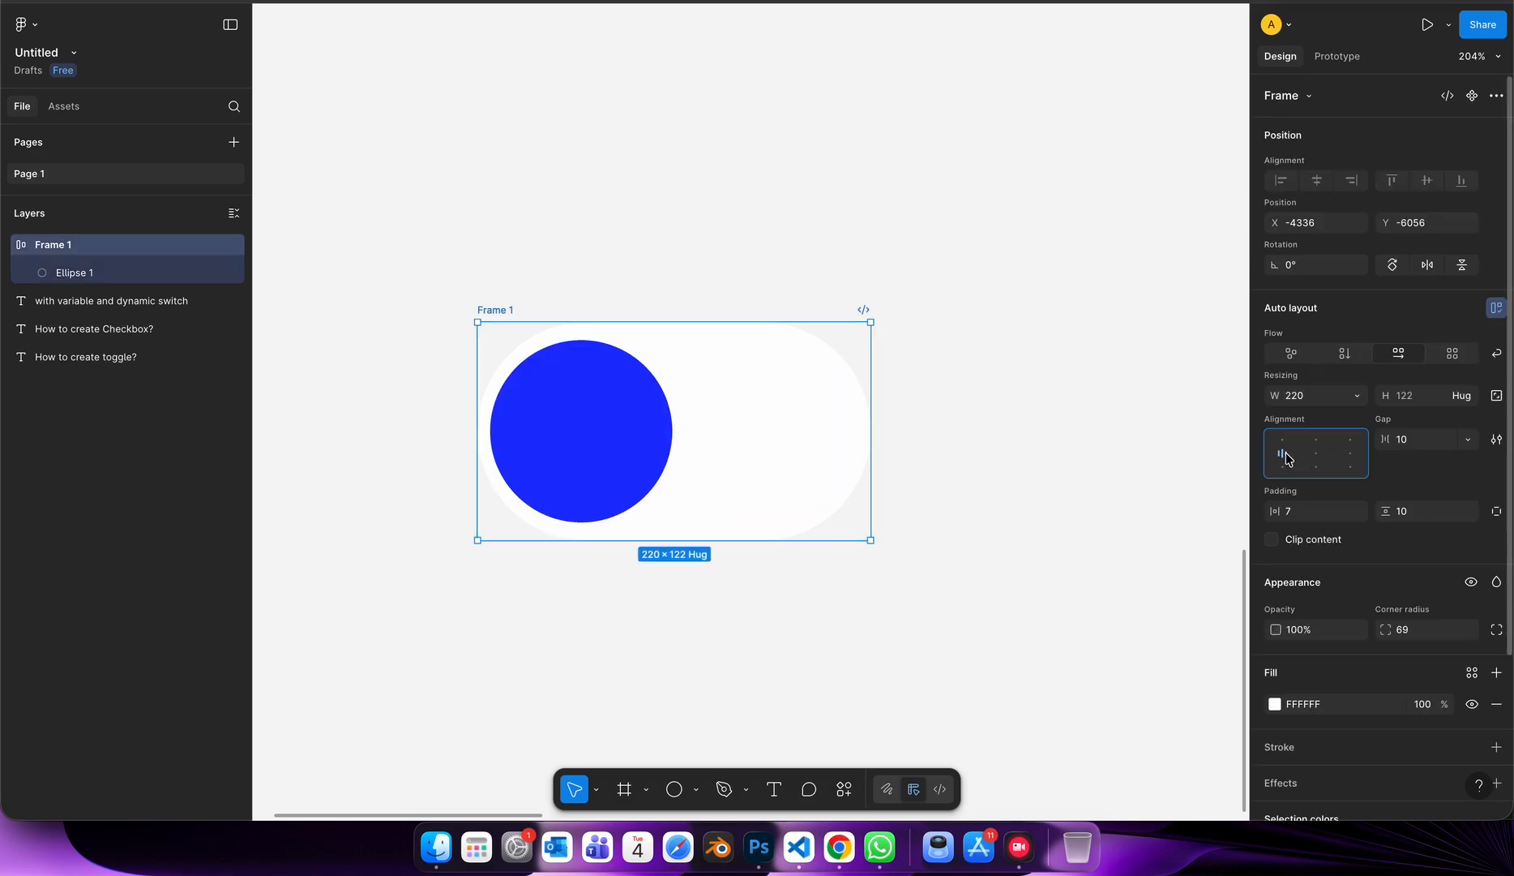
click(1351, 454)
click(1283, 454)
click(1091, 490)
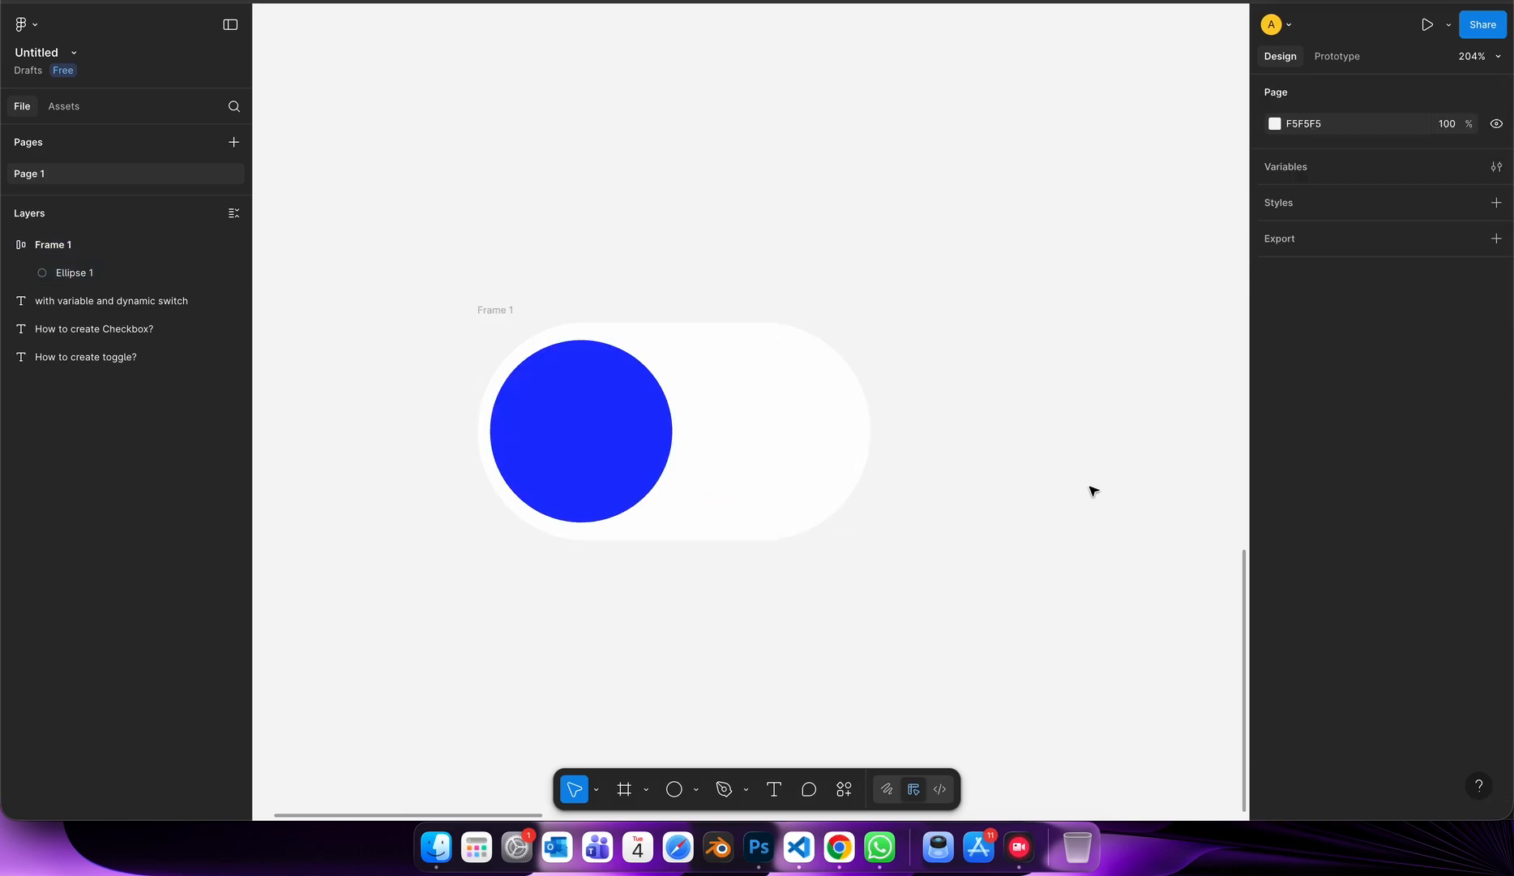
Convert the toggle frame into a component and shift it slightly to the left on the canvas.
scroll(1081, 489, down, 3)
click(869, 470)
scroll(869, 470, right, 2)
scroll(731, 361, right, 2)
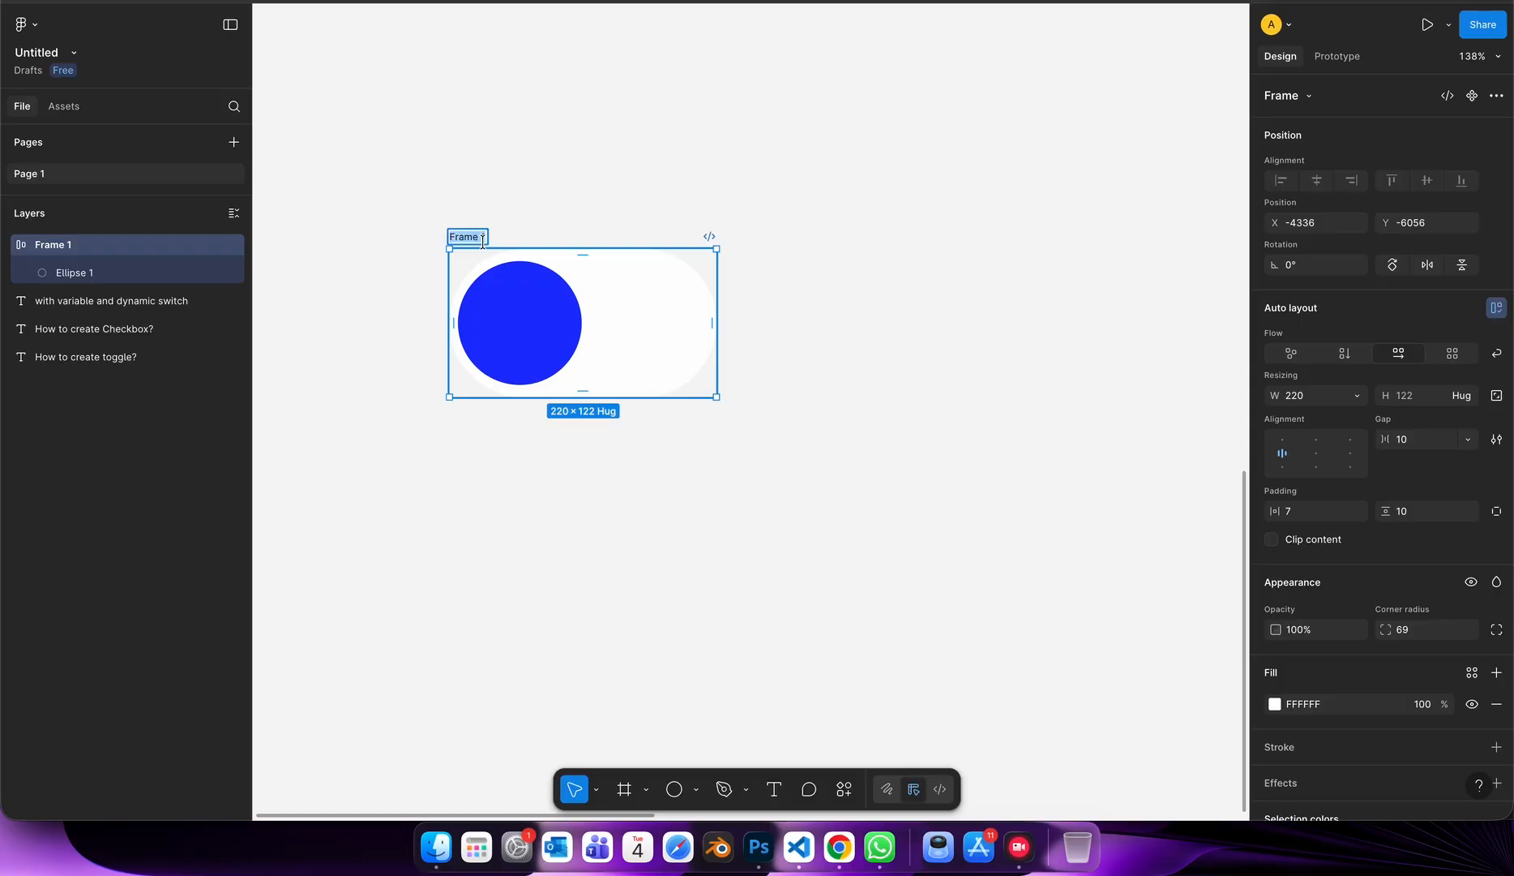
click(520, 199)
click(466, 237)
right_click(469, 236)
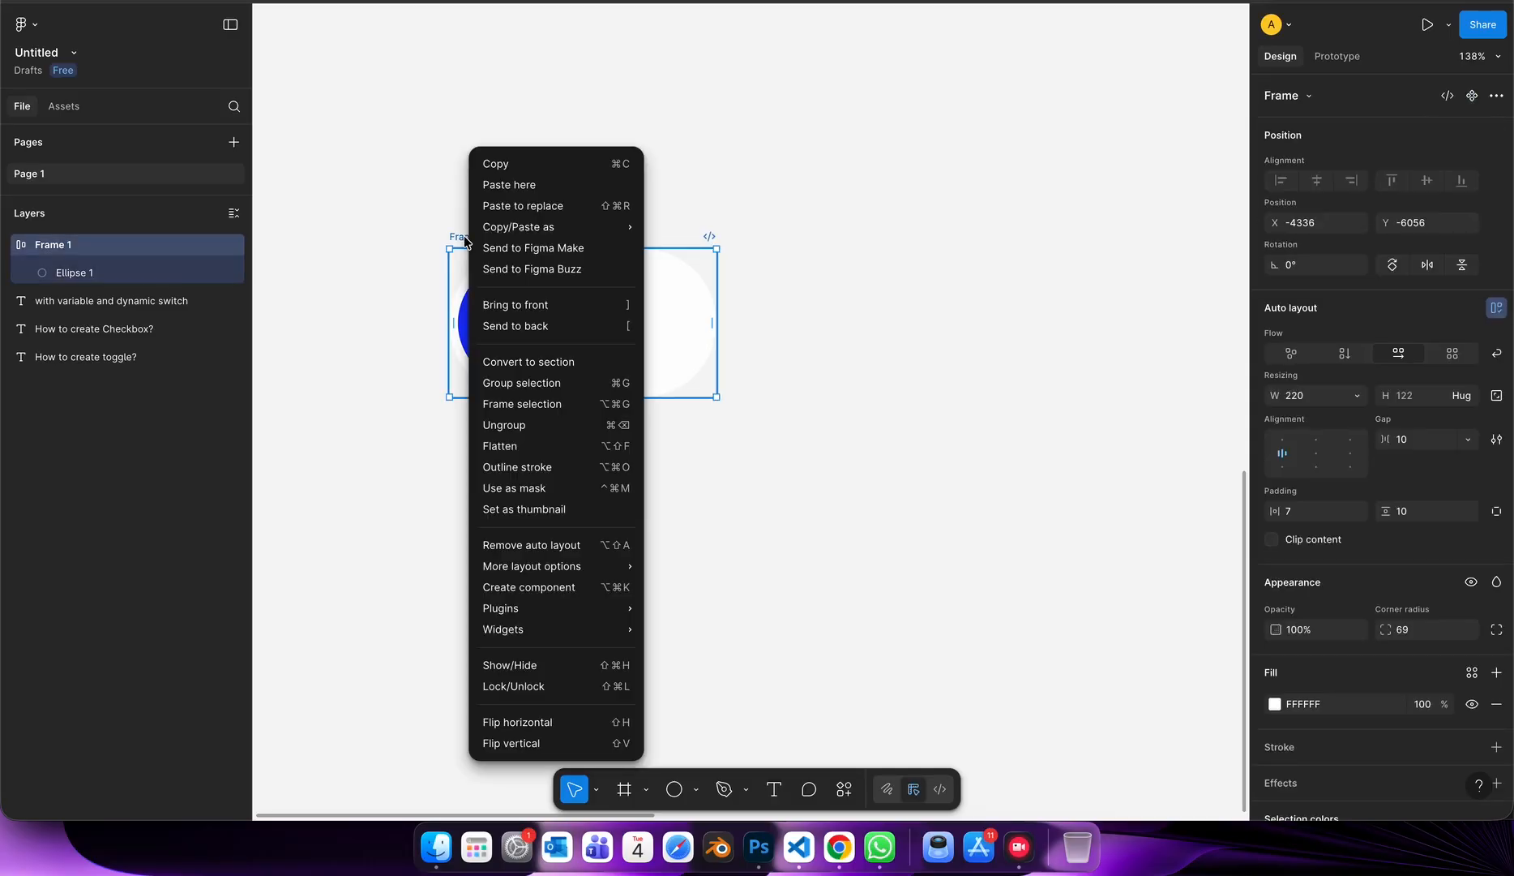
click(512, 592)
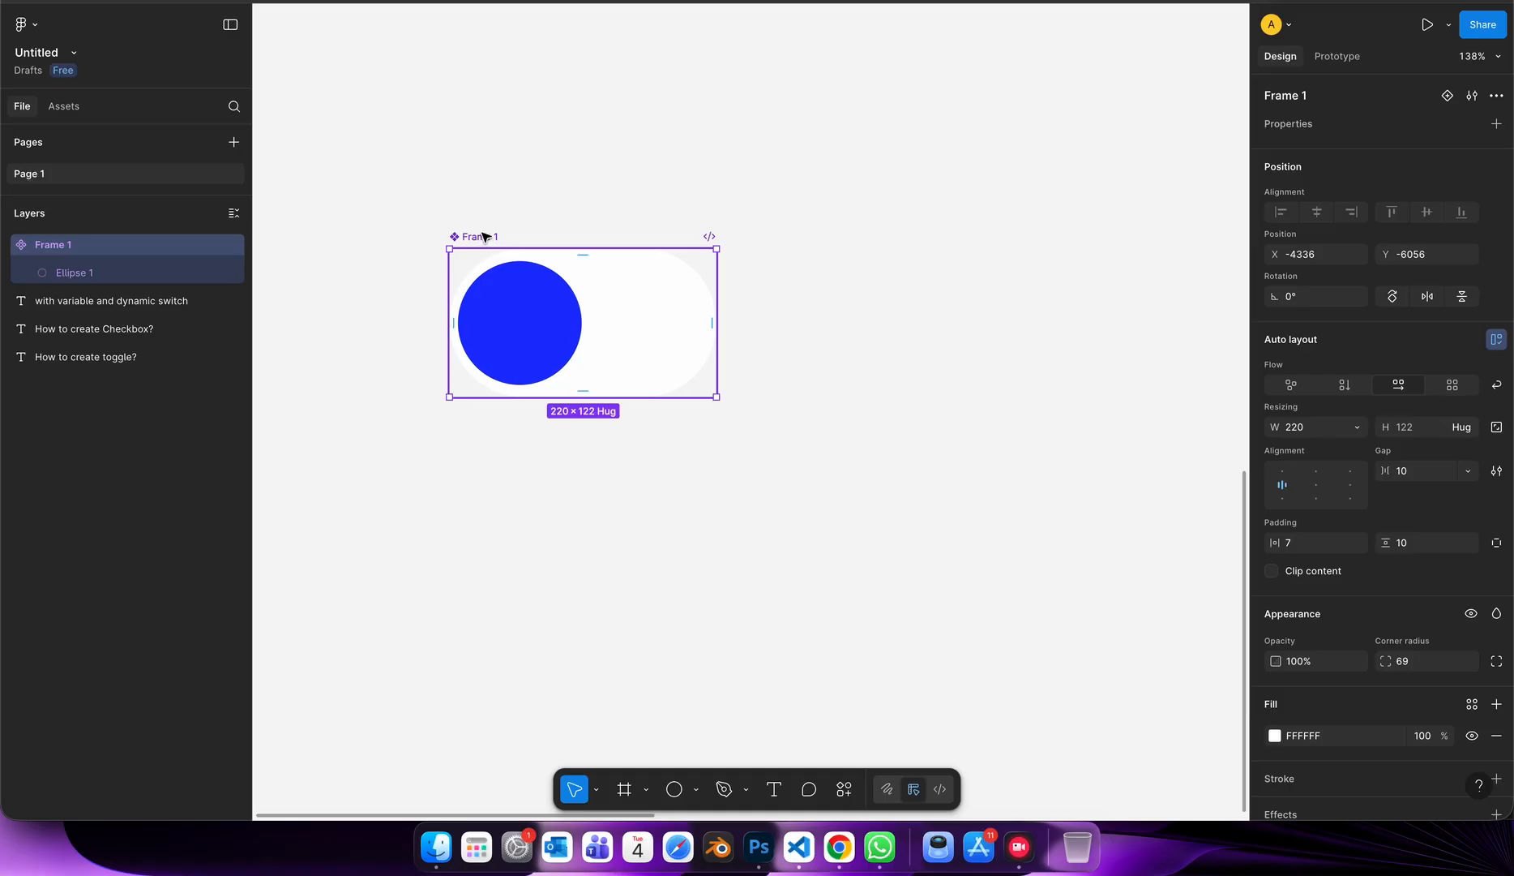
mouse_move(486, 236)
mouse_down()
mouse_move(511, 243)
mouse_move(486, 245)
mouse_up()
drag(604, 370, 576, 365)
Add a Boolean property named "Toggle" with the value True to the component.
click(1299, 125)
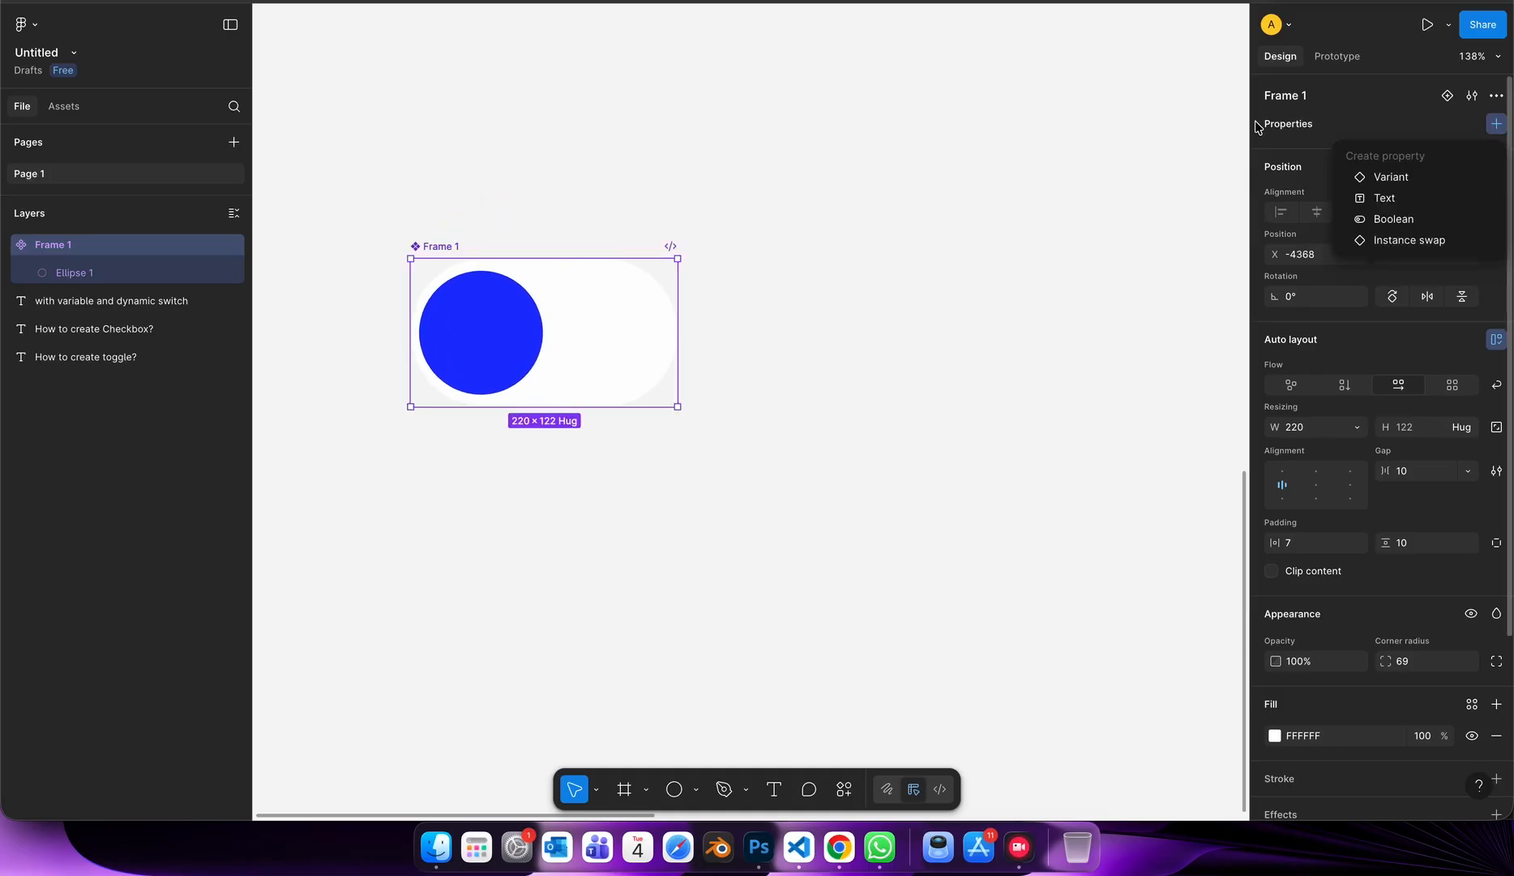
click(1303, 123)
click(1497, 125)
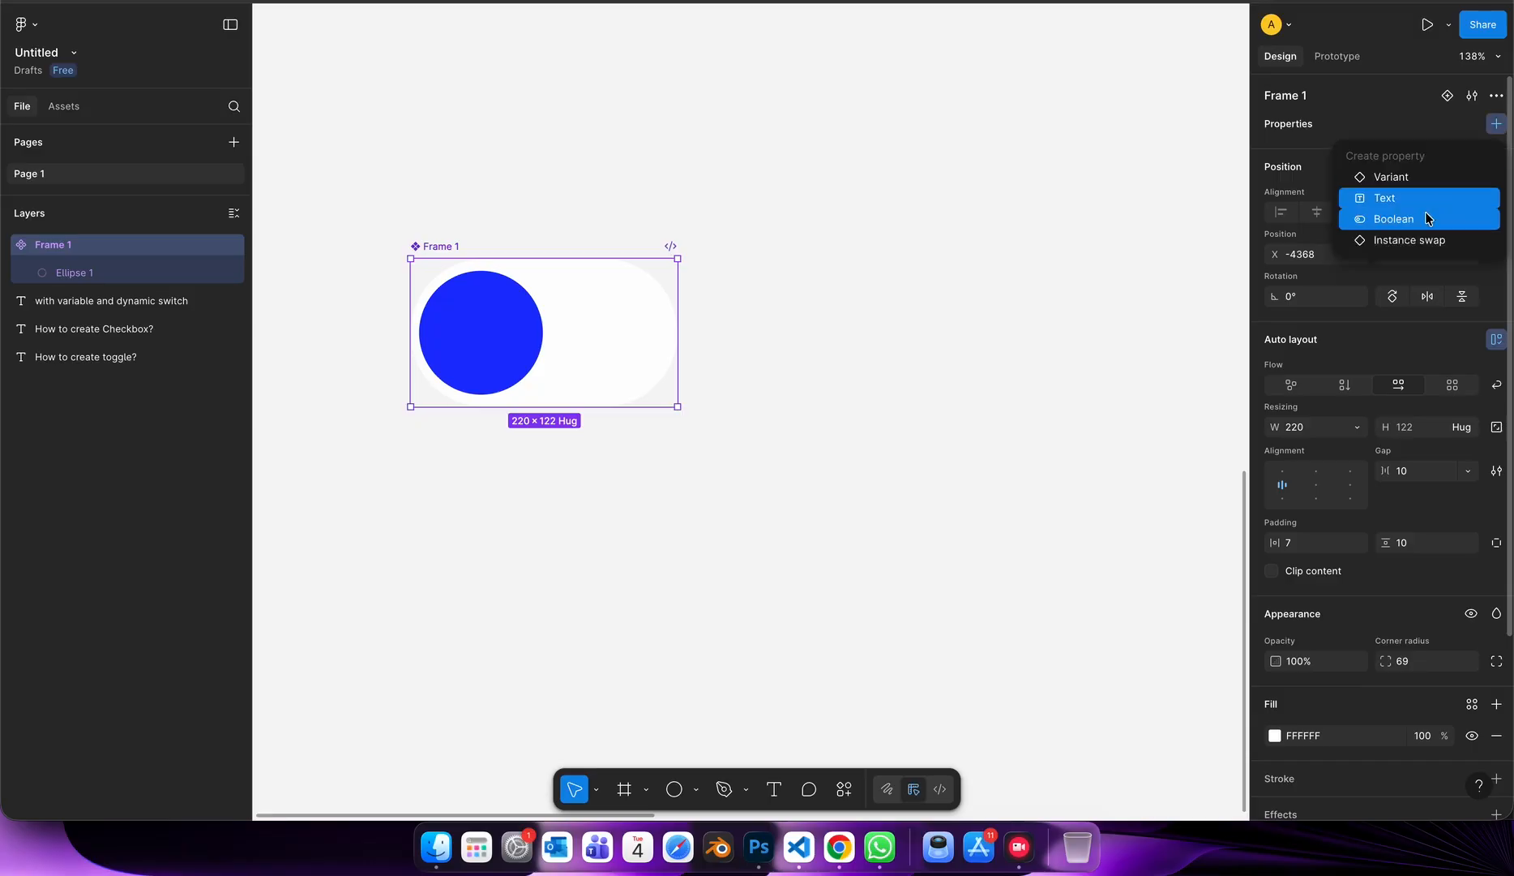
click(1394, 219)
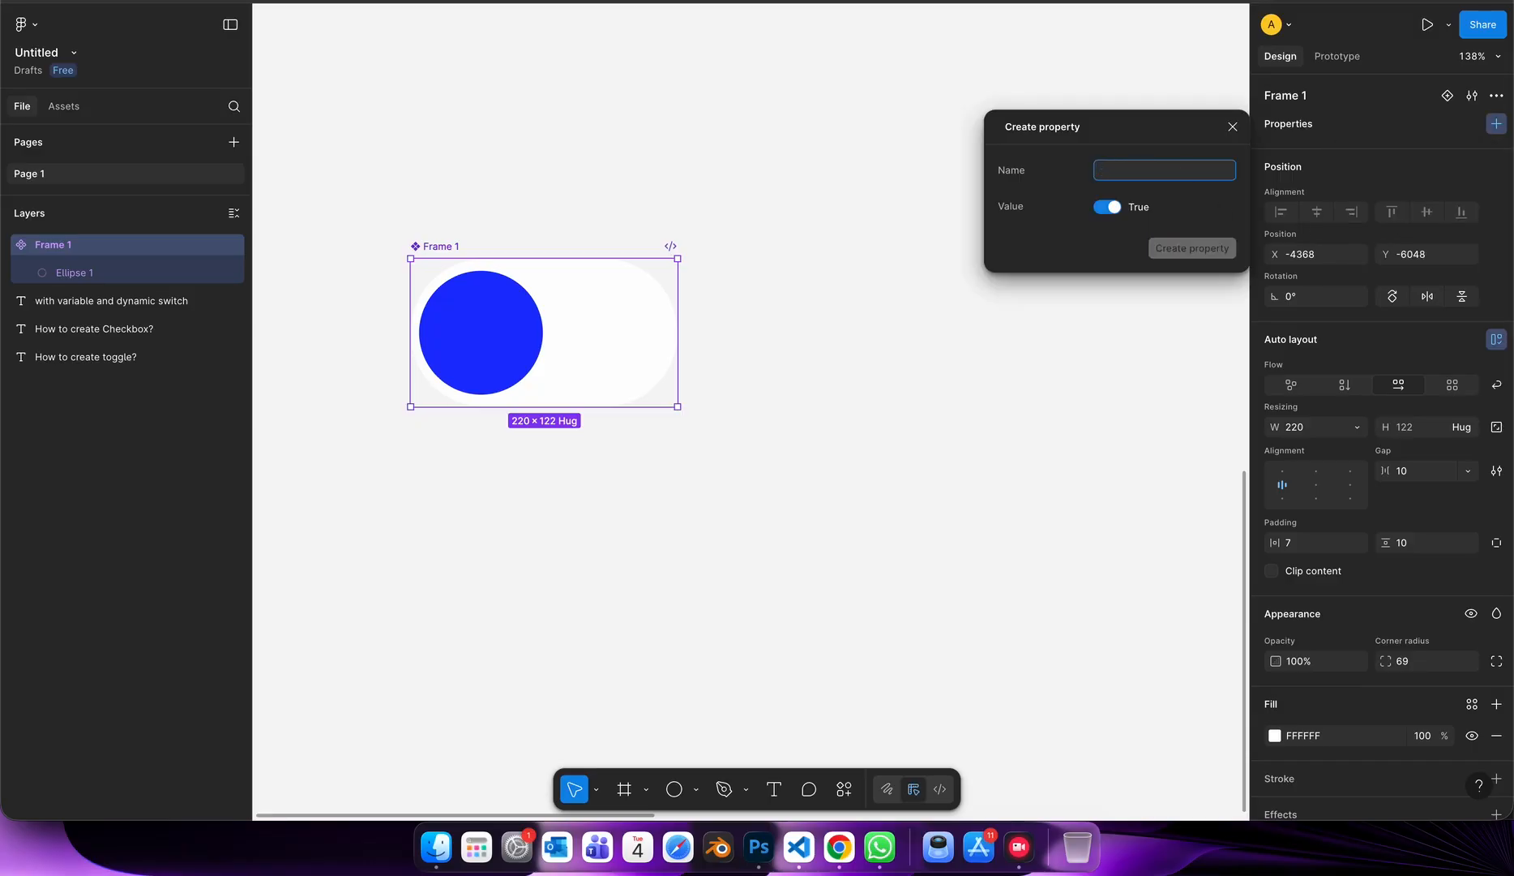
text(Toggle)
click(1071, 191)
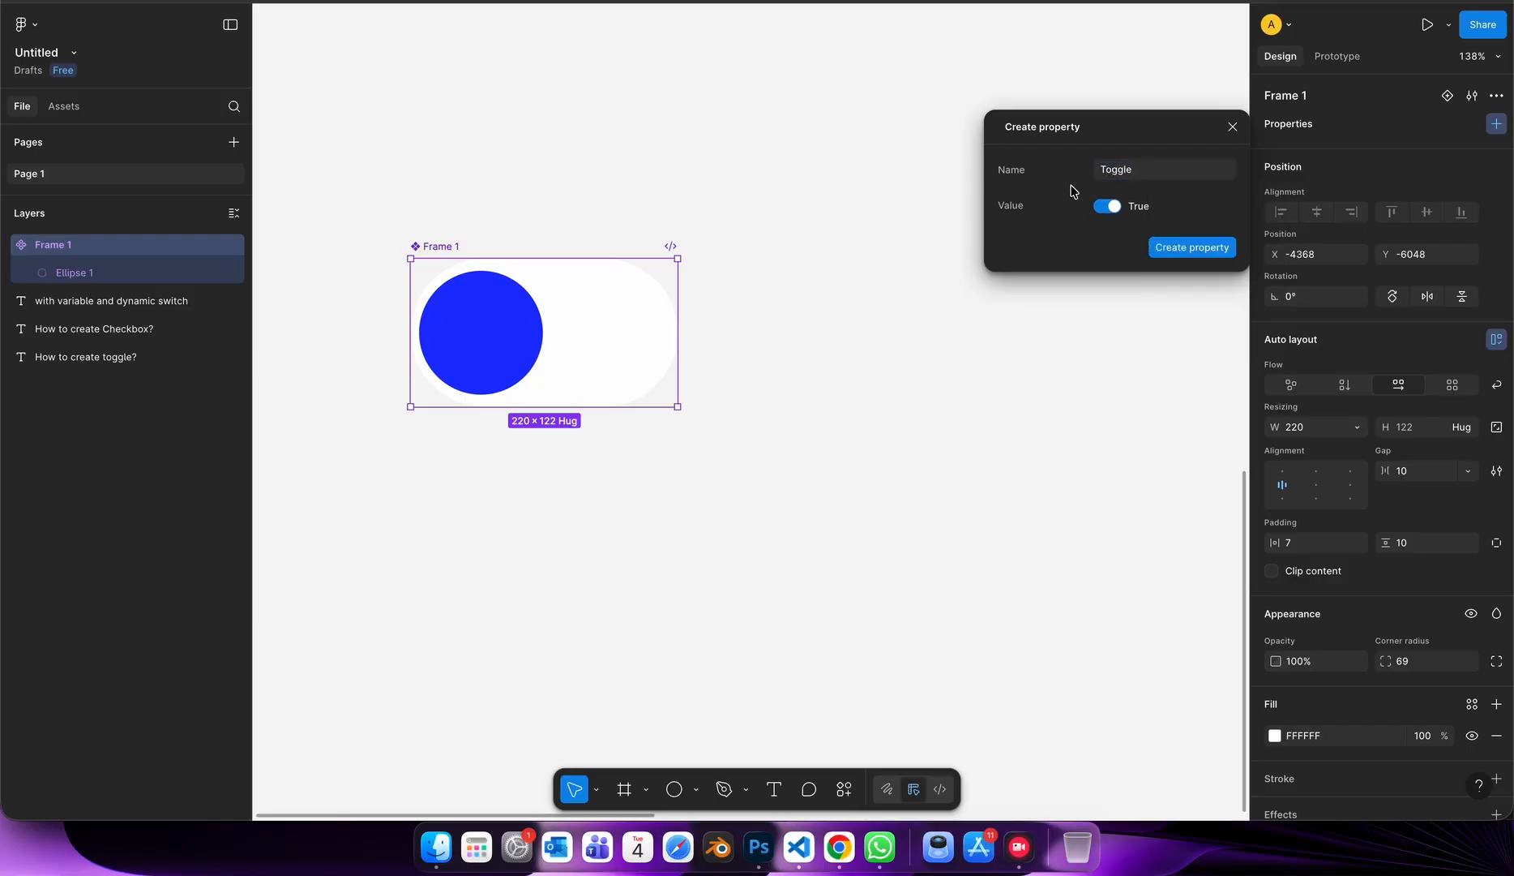
click(1192, 247)
click(1004, 409)
Link the visibility of the circle inside the toggle component to the Toggle Boolean property.
click(523, 305)
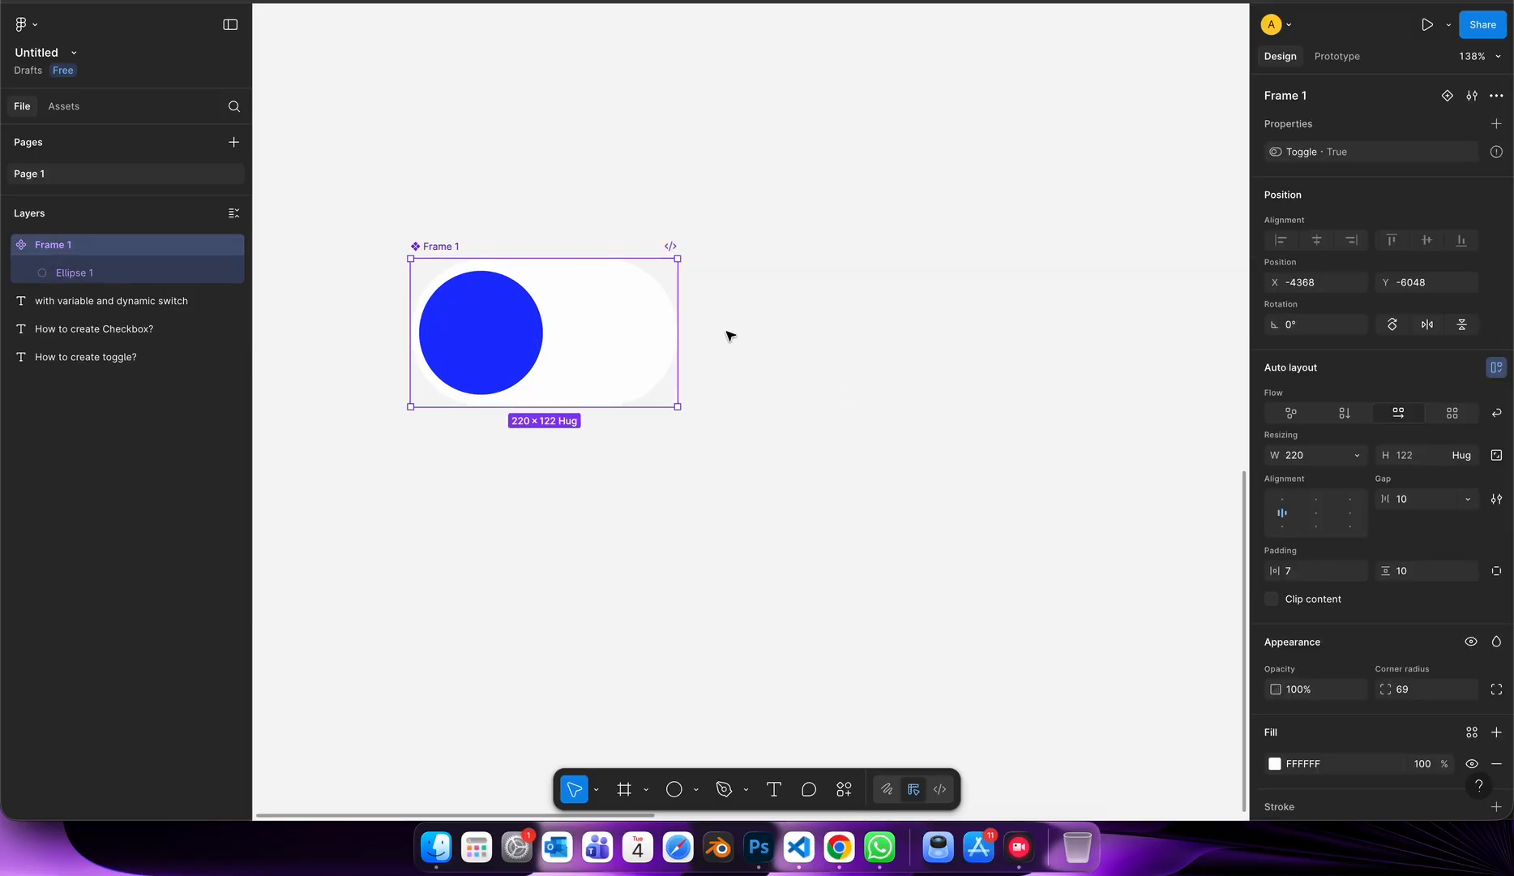
click(526, 333)
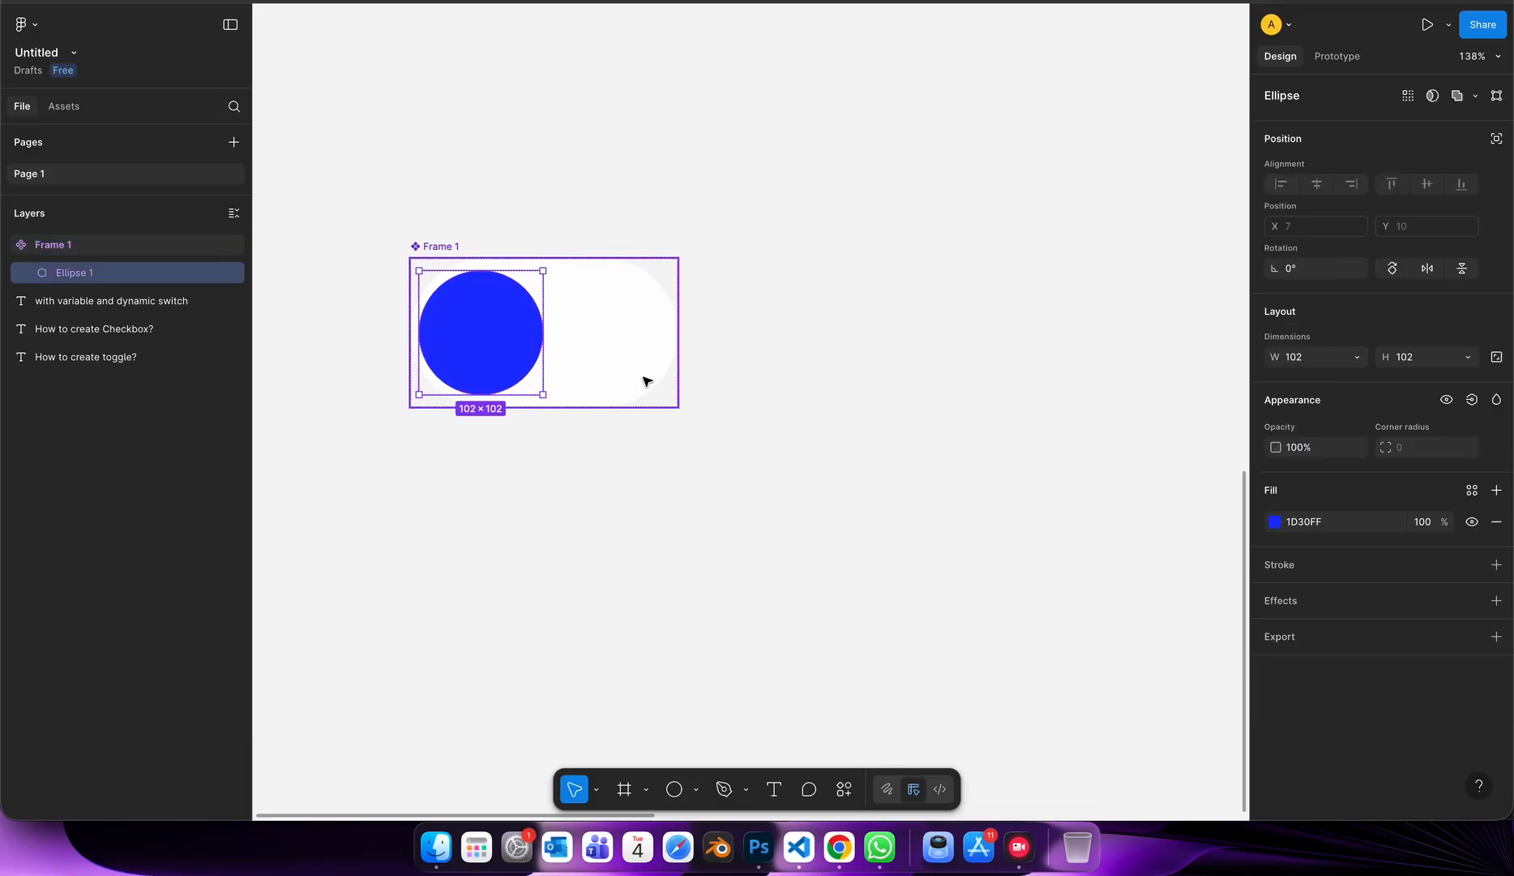
click(661, 245)
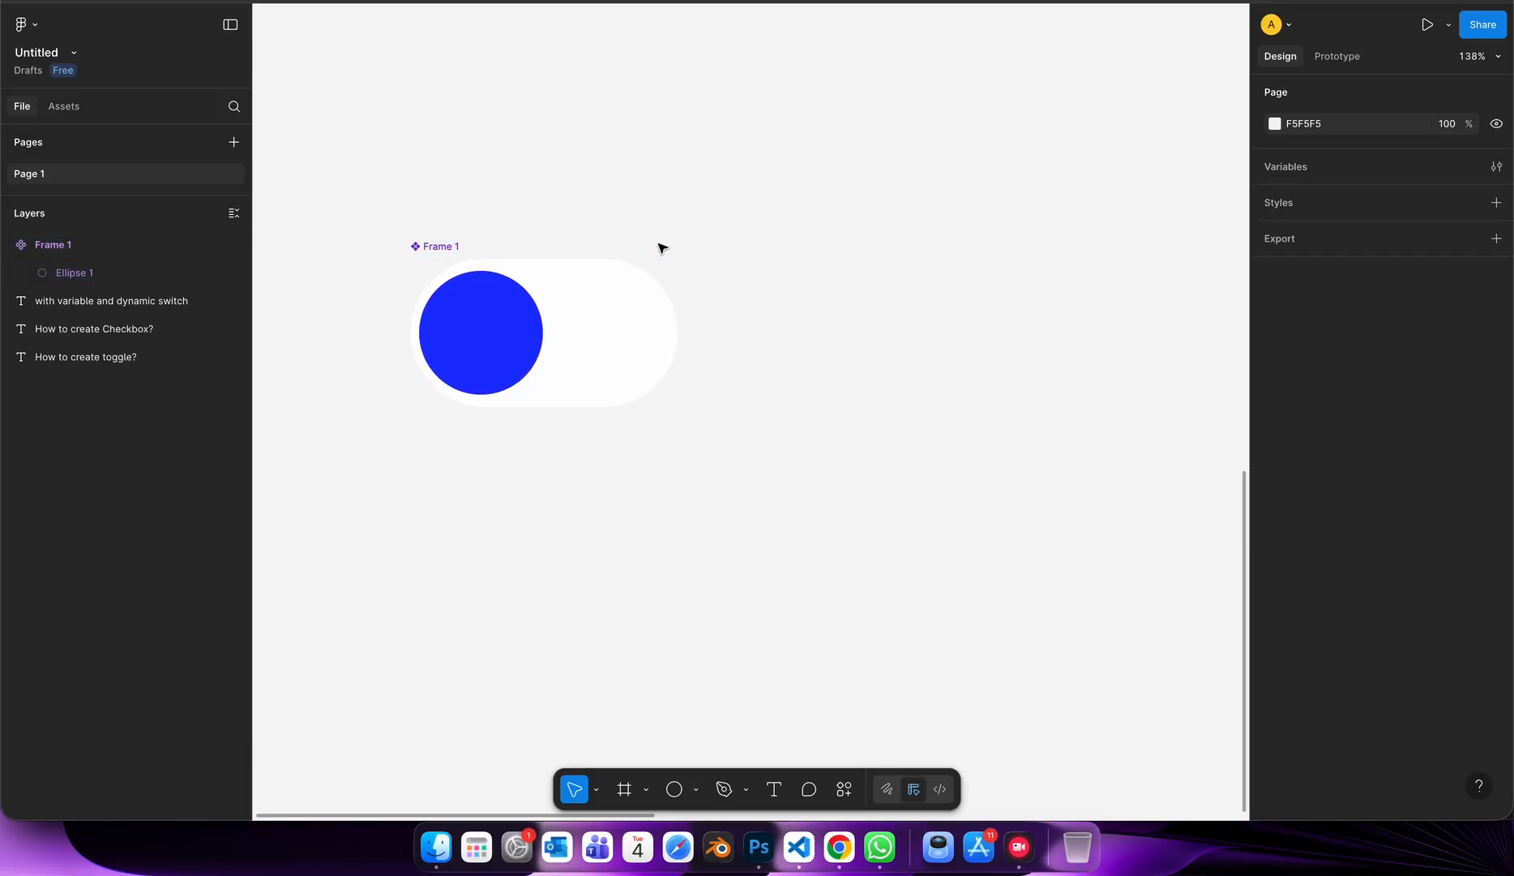
click(623, 275)
click(10, 247)
click(10, 247)
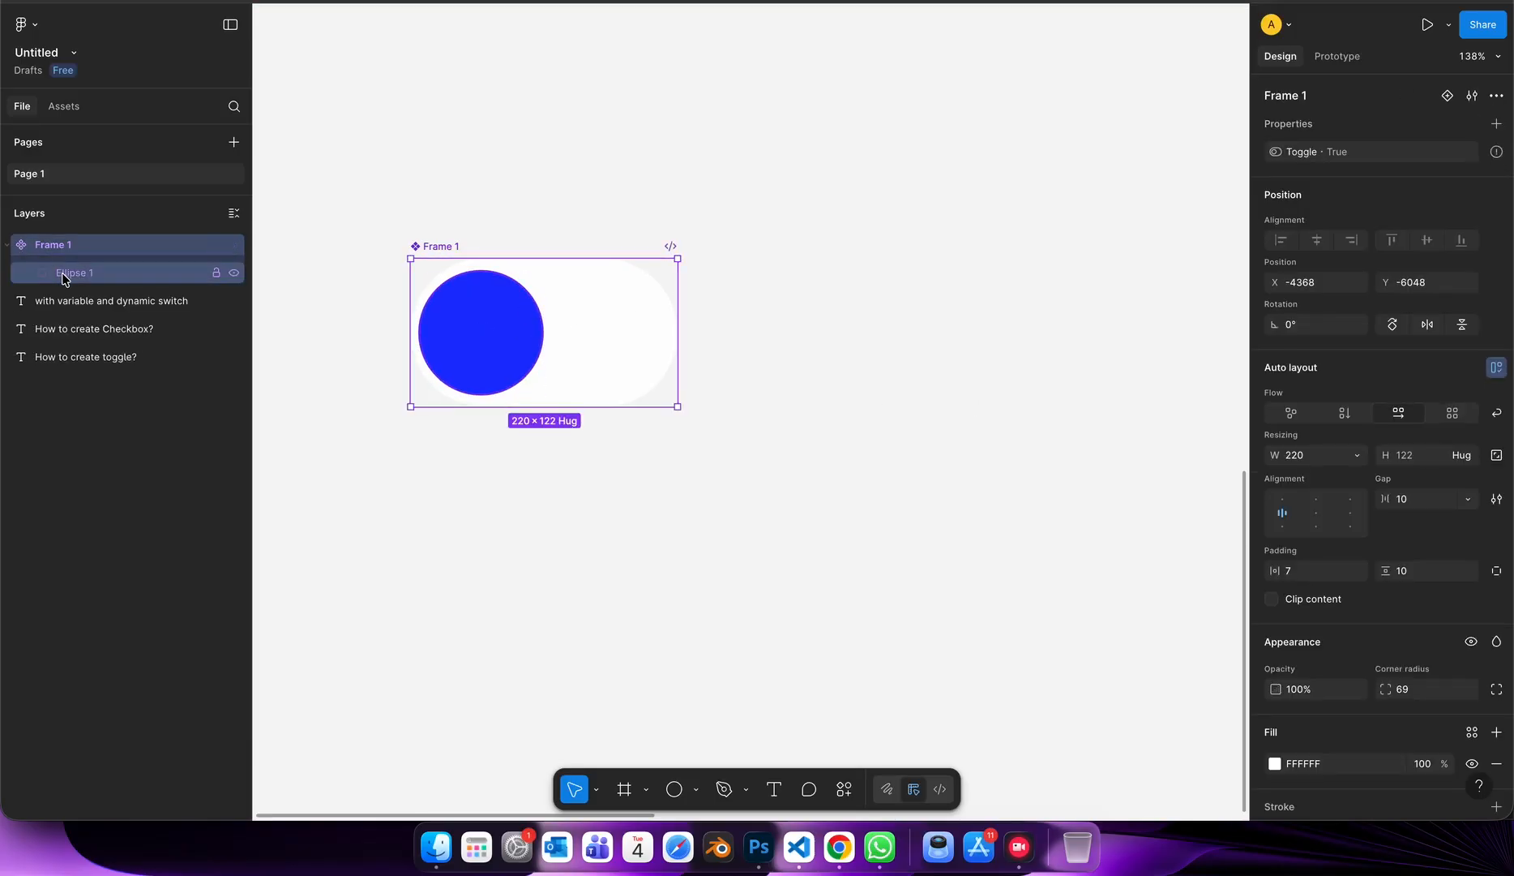
click(89, 274)
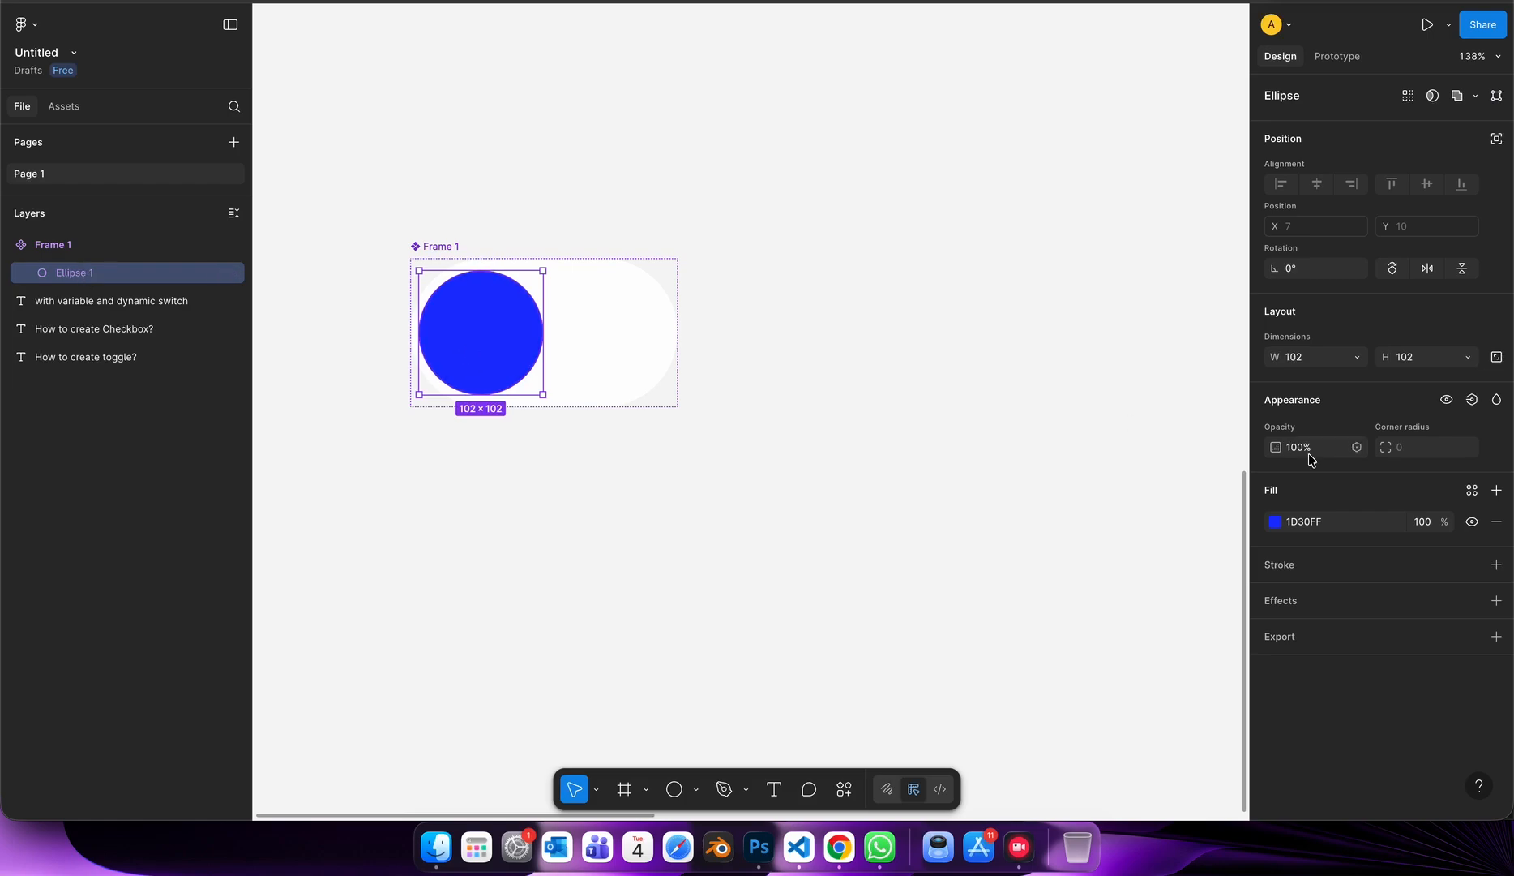
click(1473, 399)
click(1352, 534)
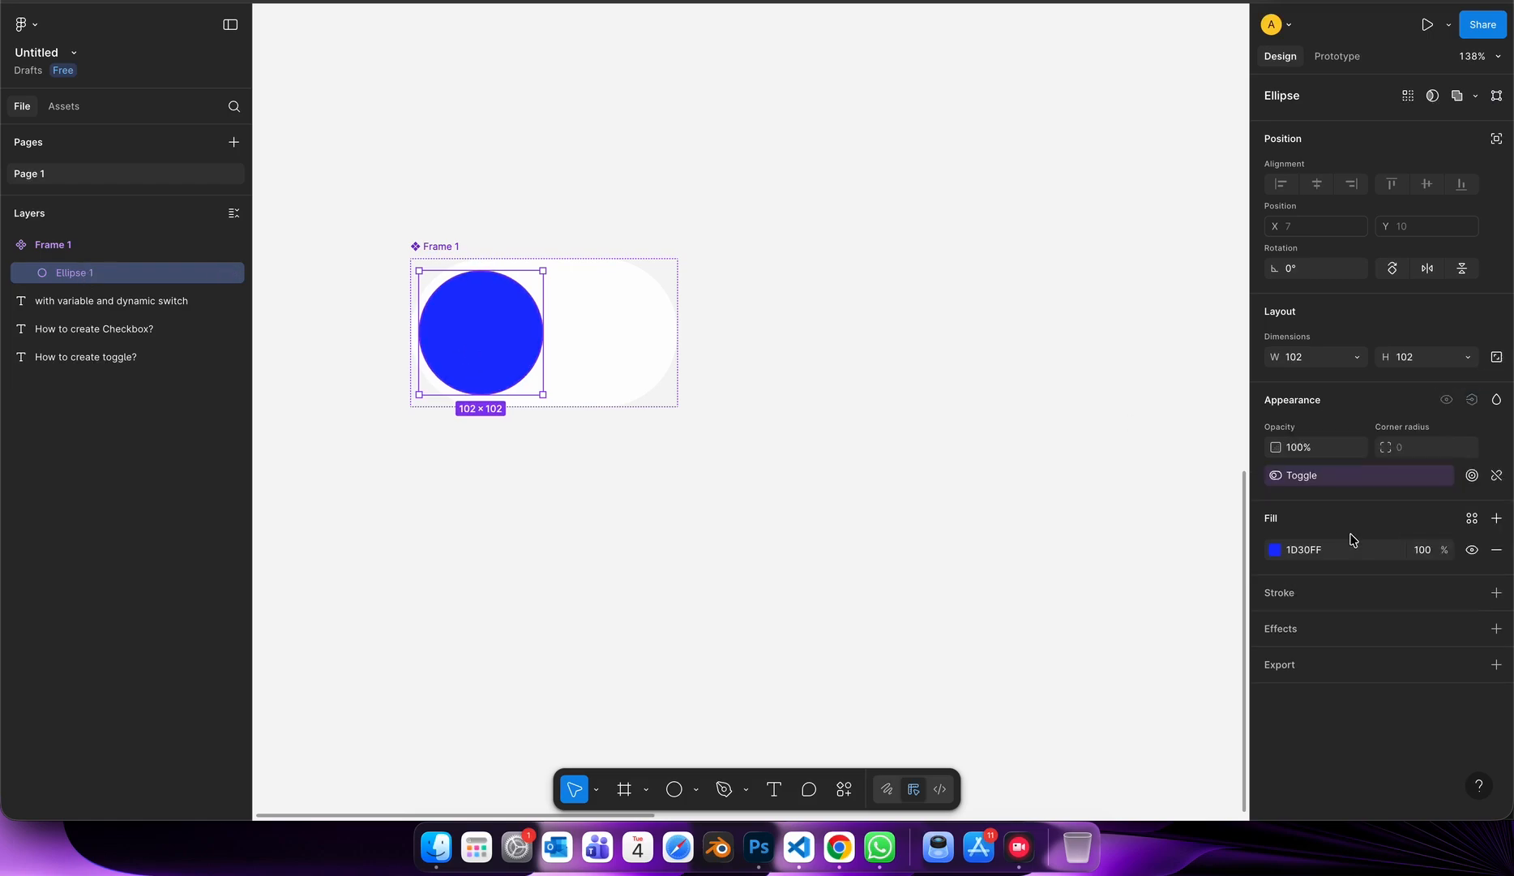
click(1084, 398)
Add a variant property to the toggle component and name its existing variant "off".
click(450, 252)
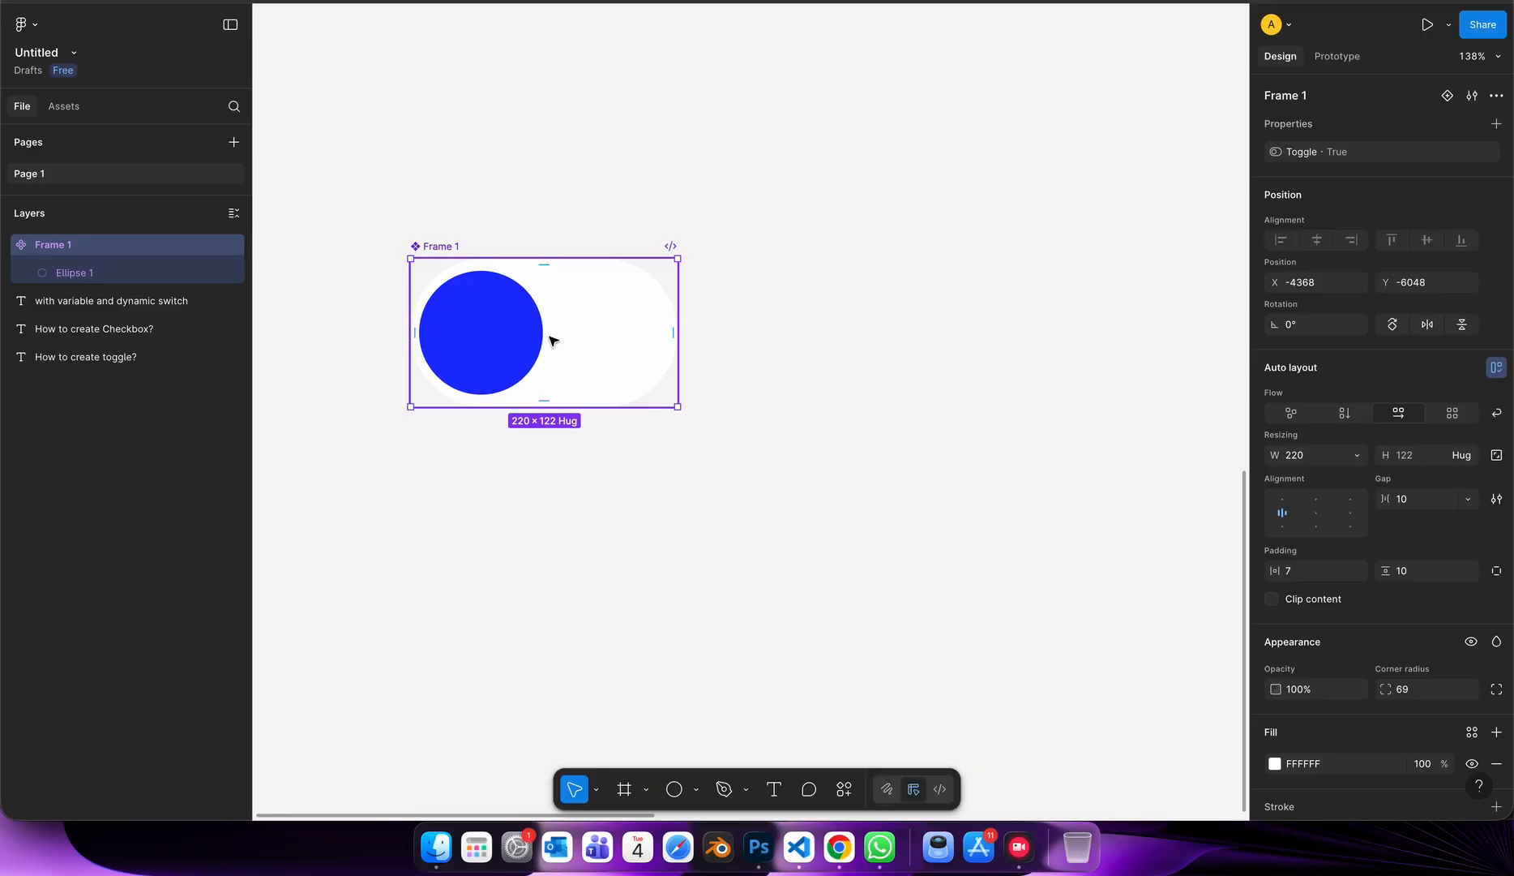
click(1497, 124)
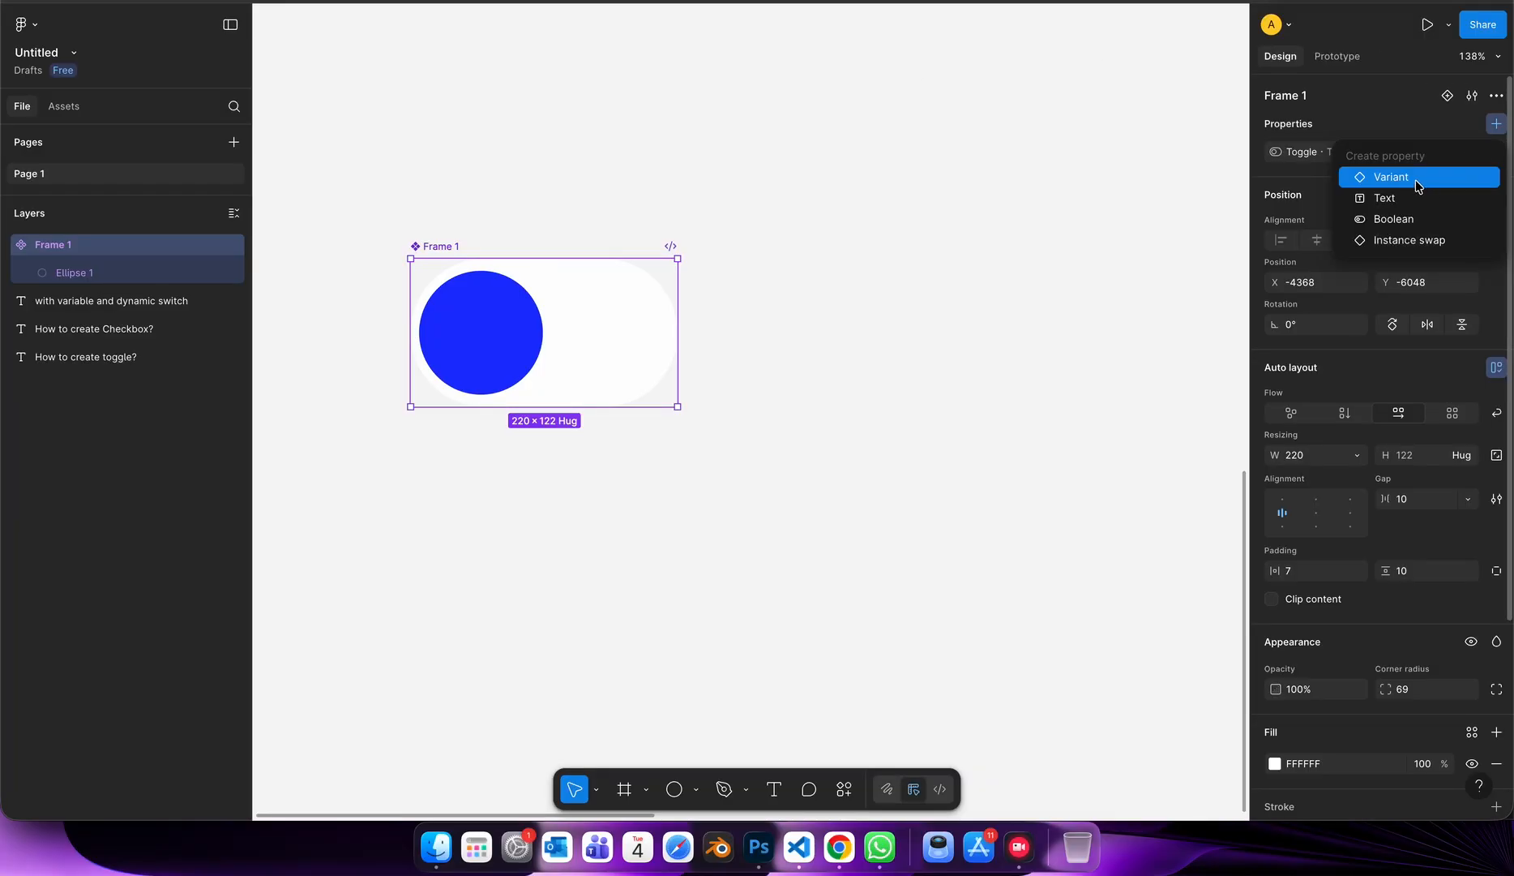
click(1392, 177)
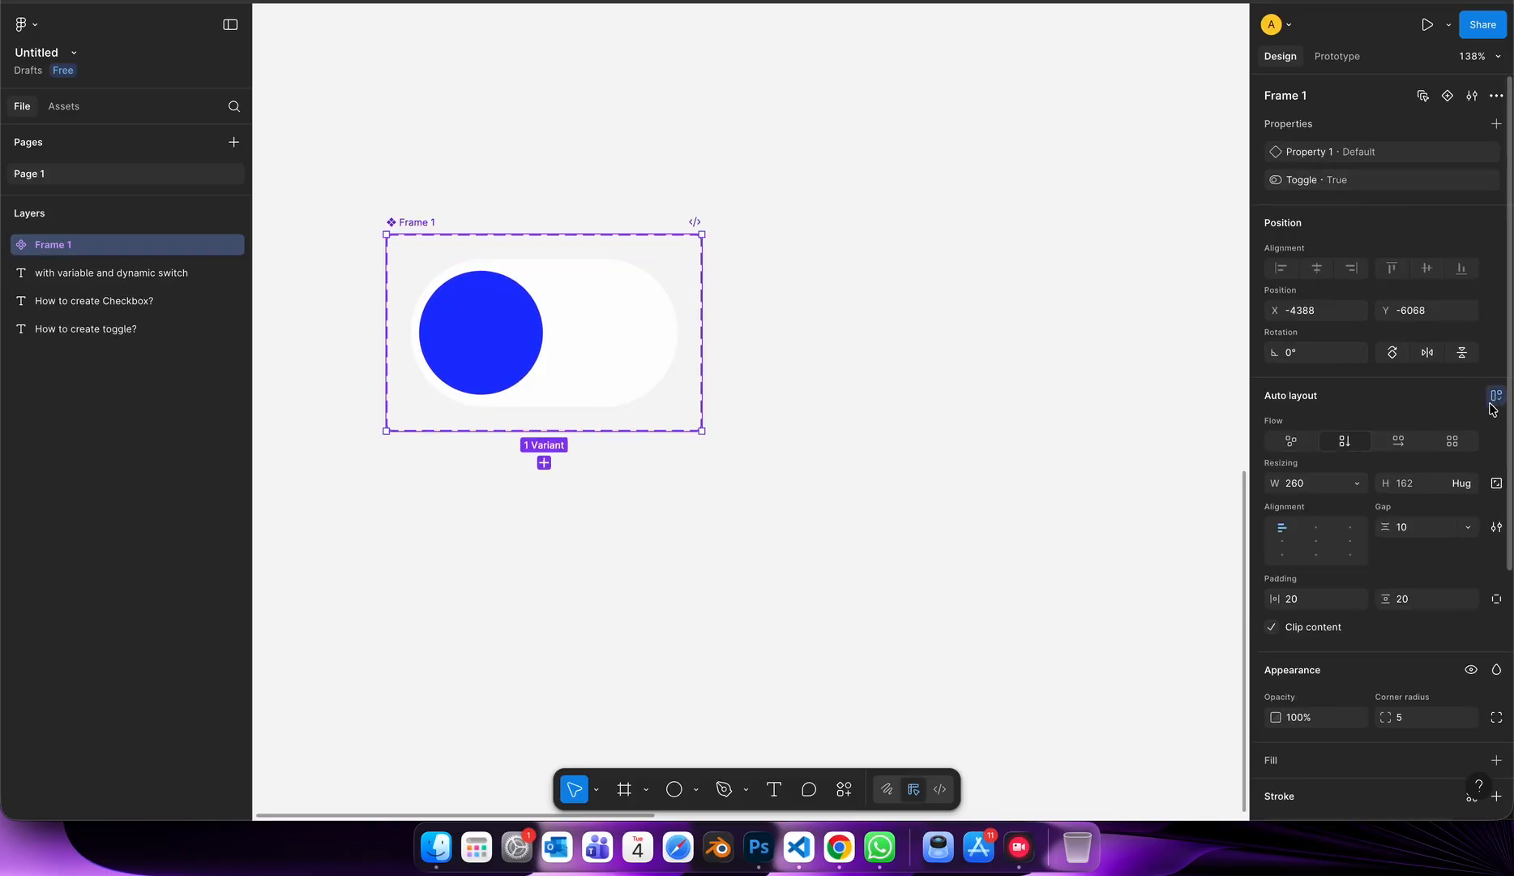
click(532, 370)
click(1415, 157)
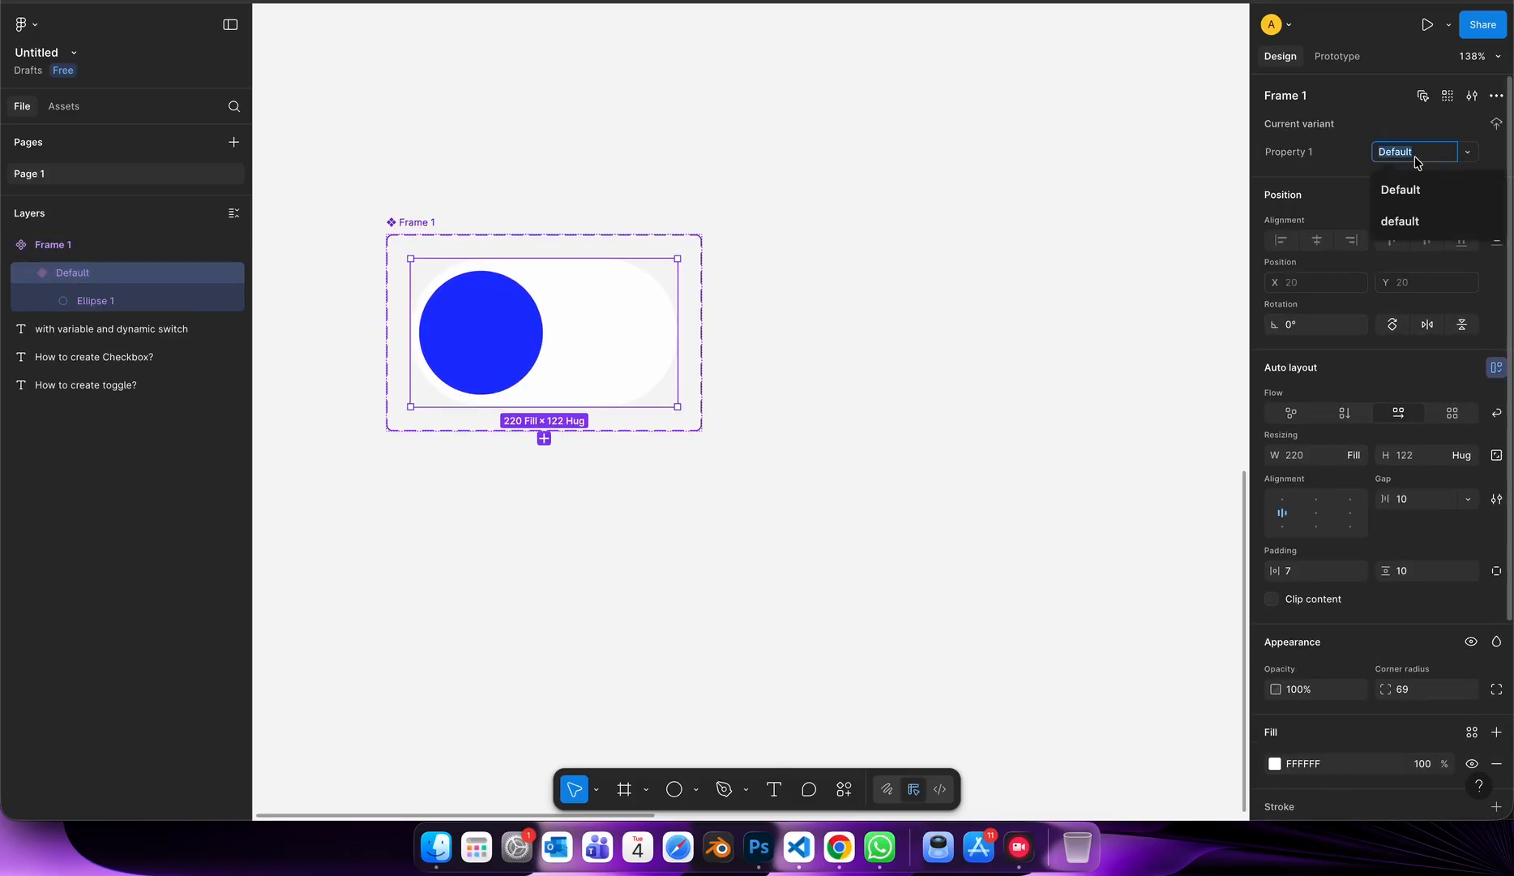
text(off)
click(1056, 381)
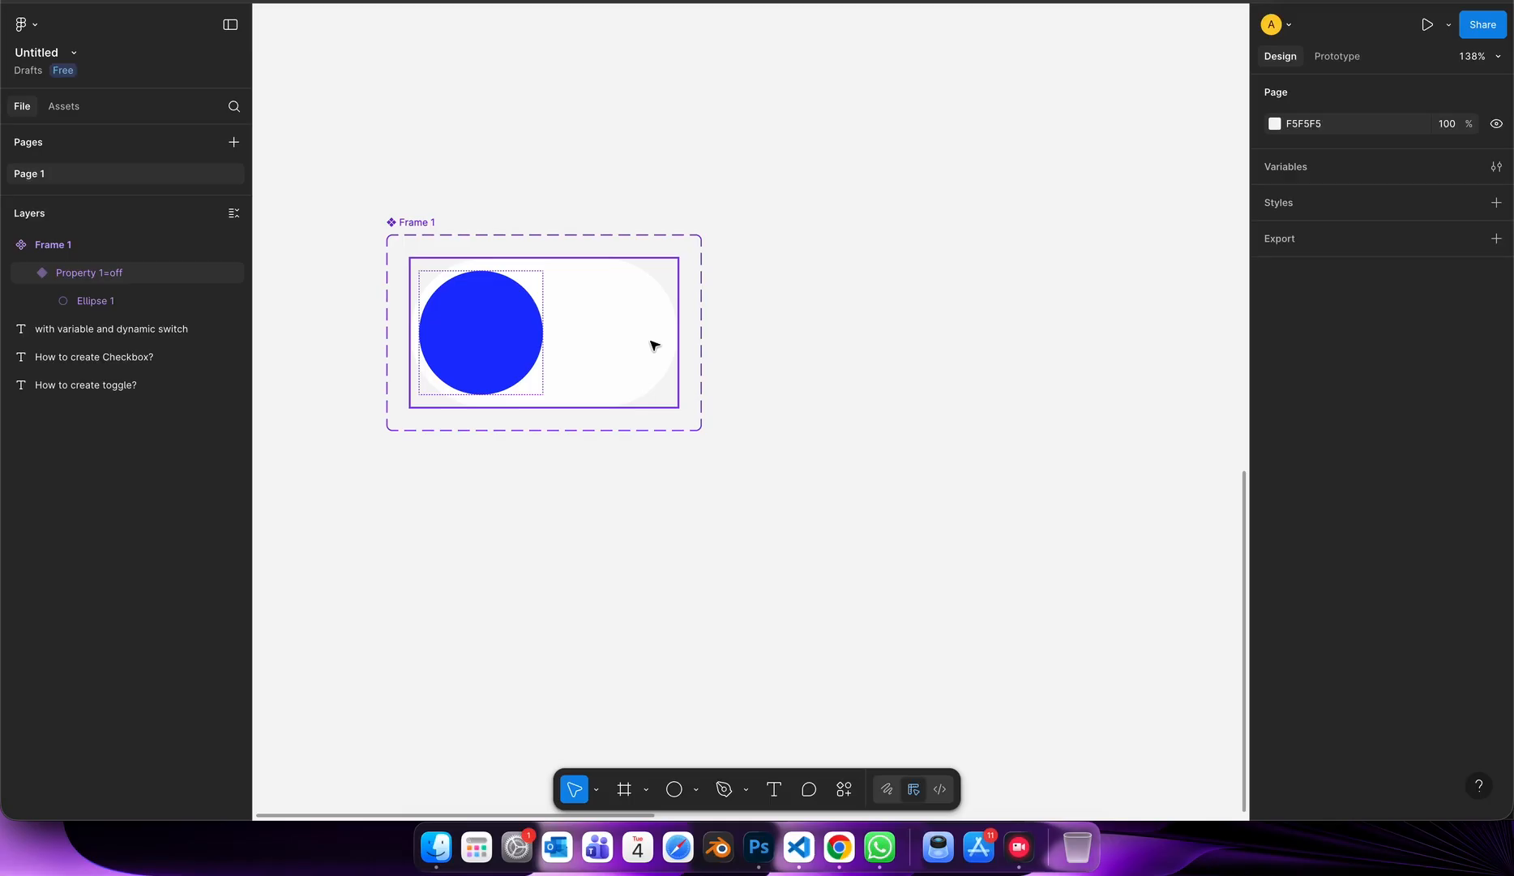
Add a second variant below the first one and set its Property 1 value to "on".
click(652, 341)
click(544, 438)
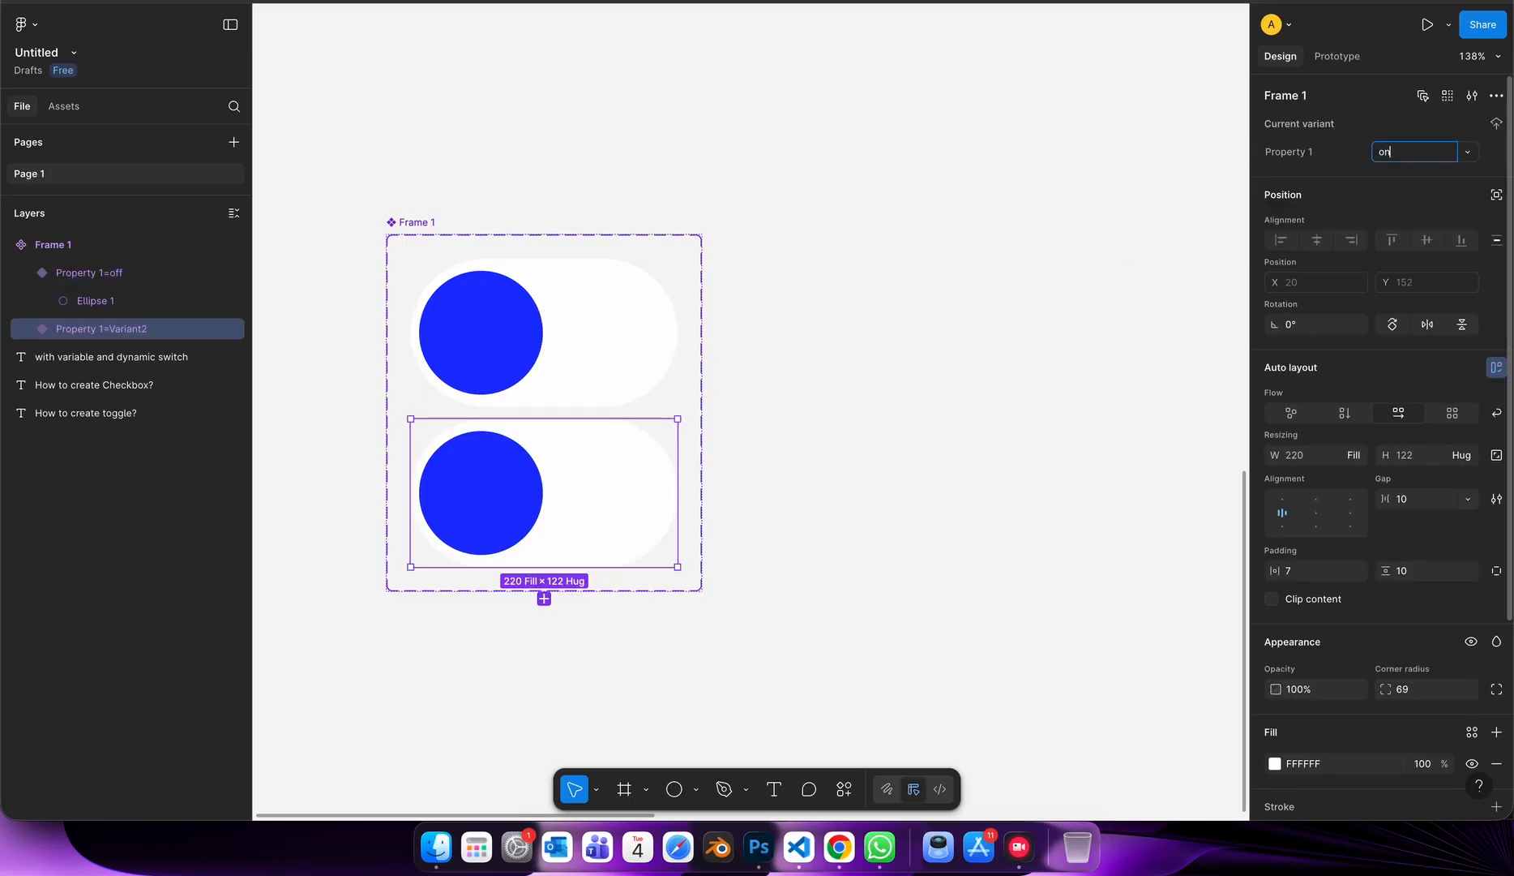
key(Return)
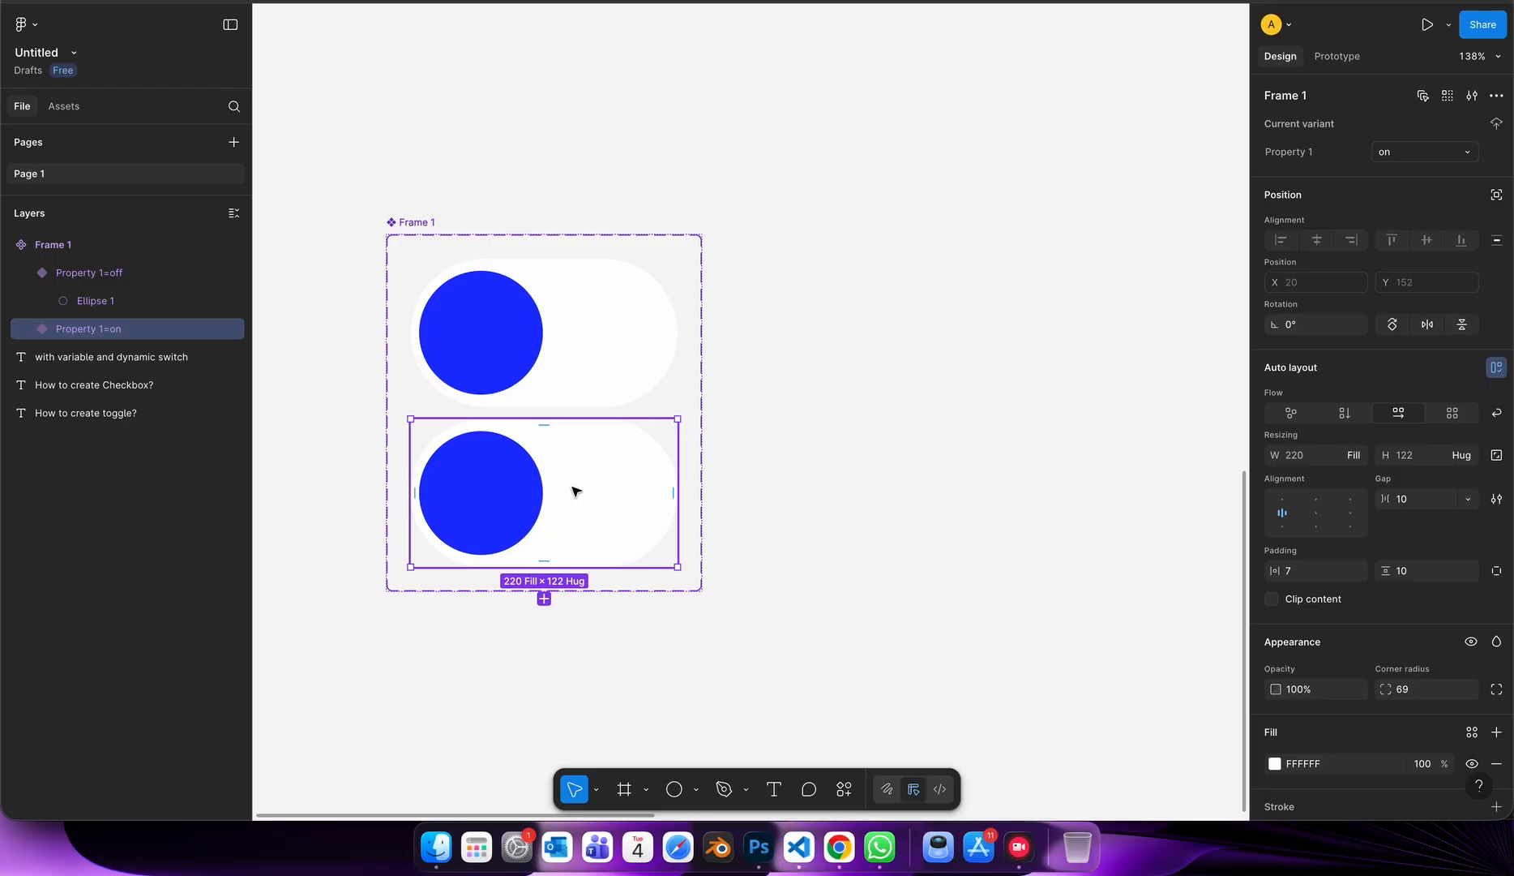
Duplicate the circle inside the on variant and hide the original circle.
double_click(509, 490)
key(ctrl+d)
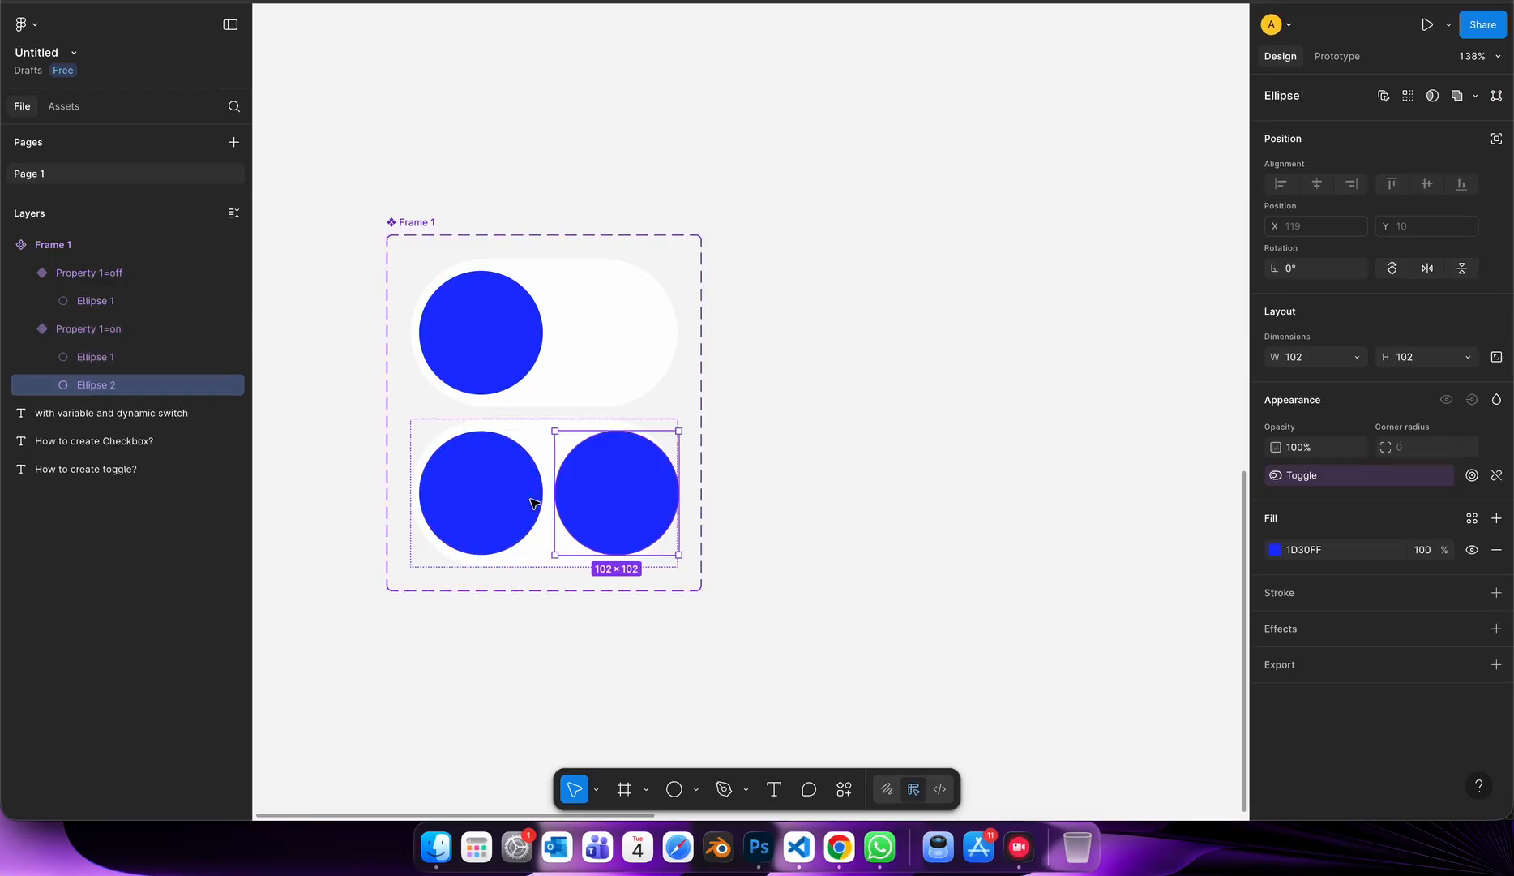
click(506, 500)
click(234, 358)
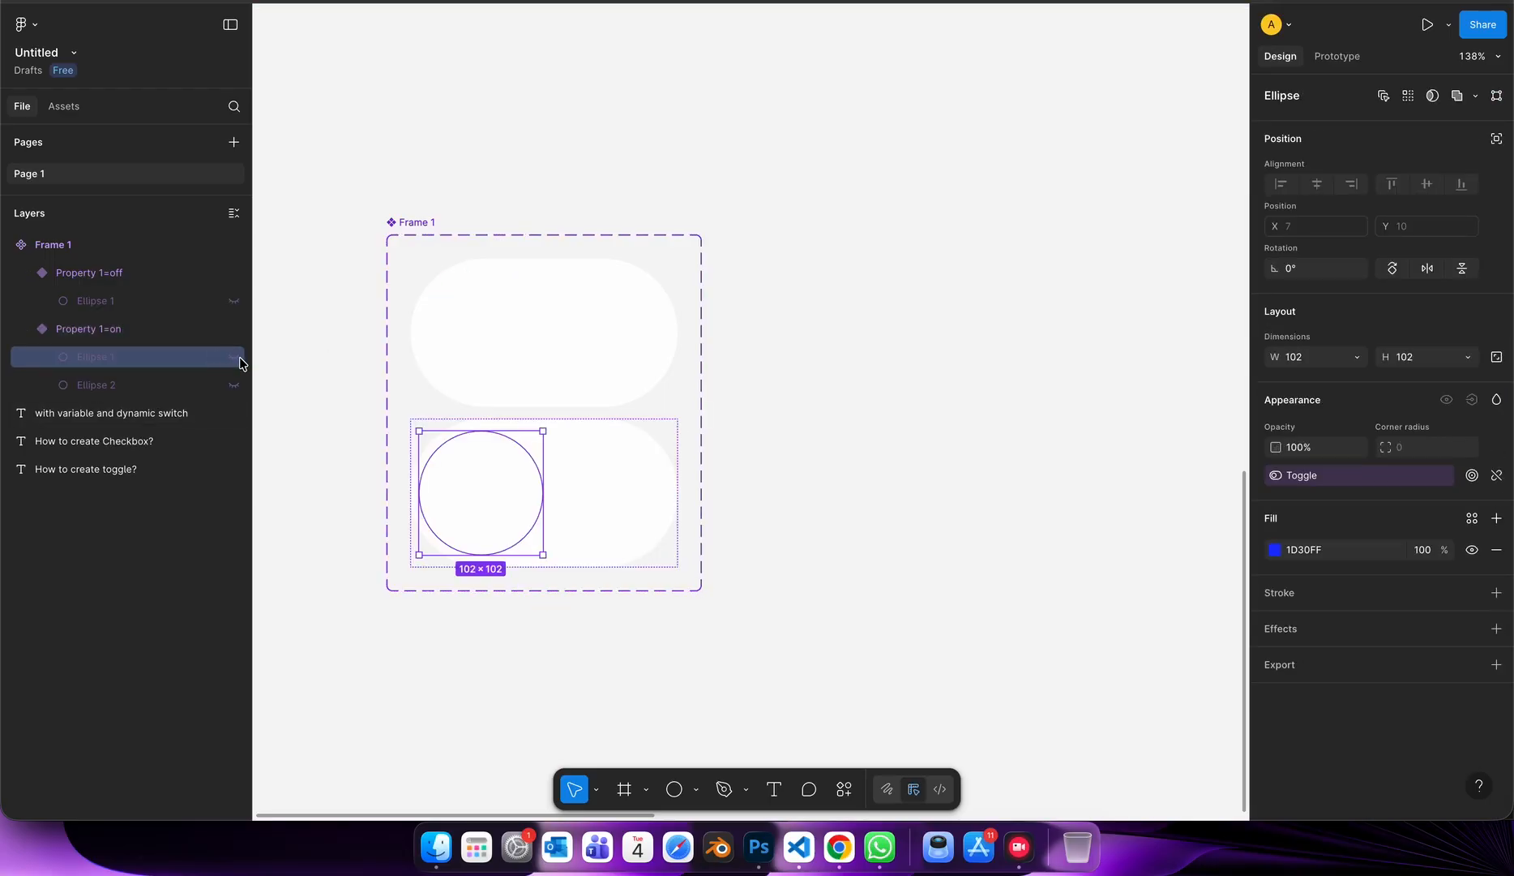
Add a Boolean property named "Off" with the value True to the component set and rename the Toggle property to "On".
click(513, 297)
click(399, 214)
click(406, 221)
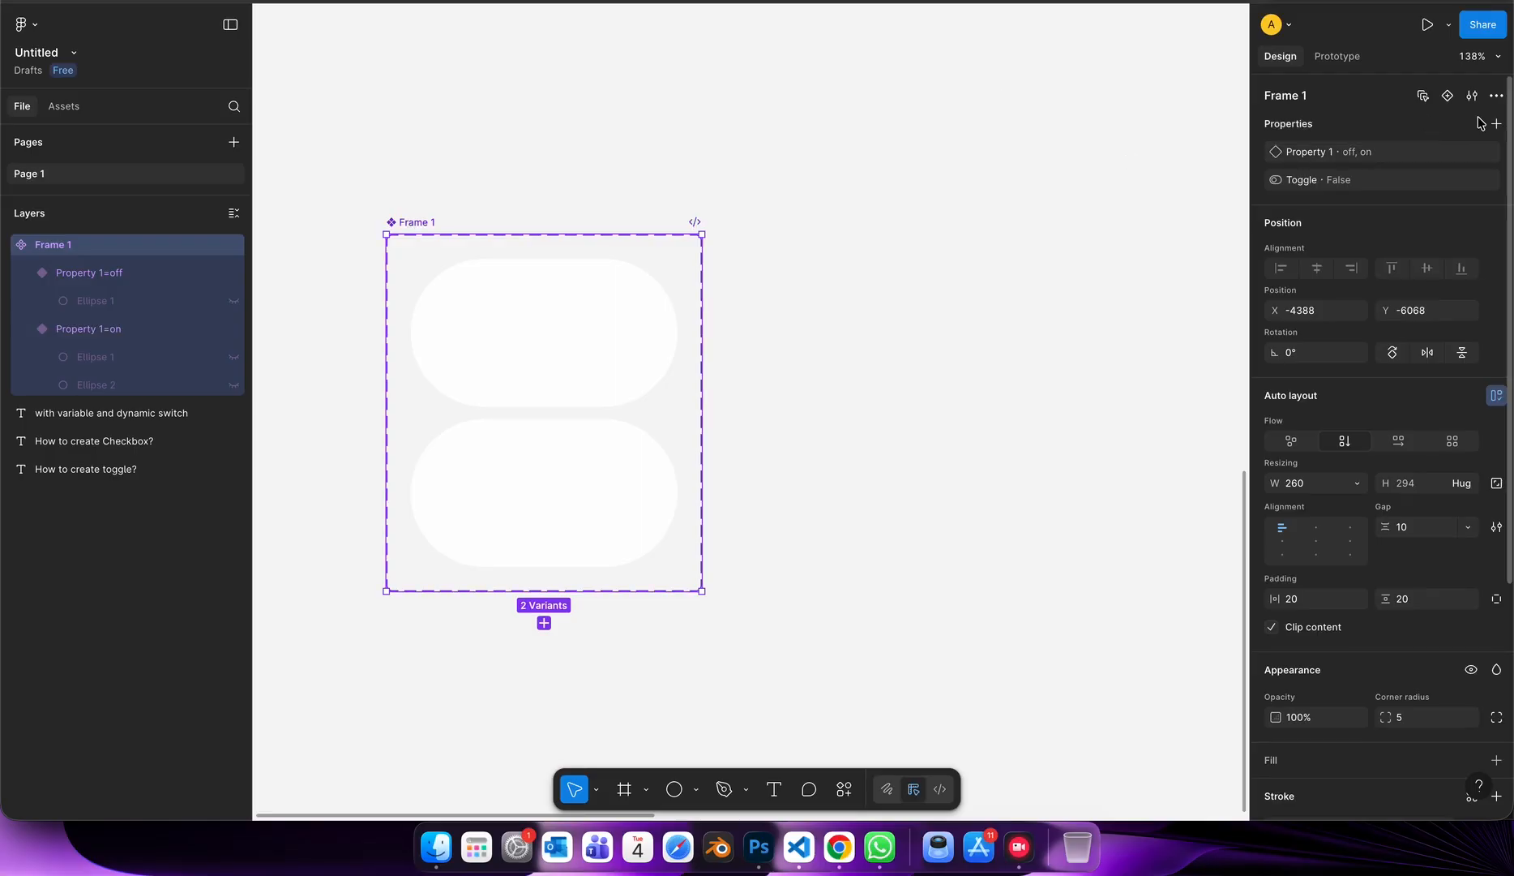
click(1496, 124)
click(1370, 213)
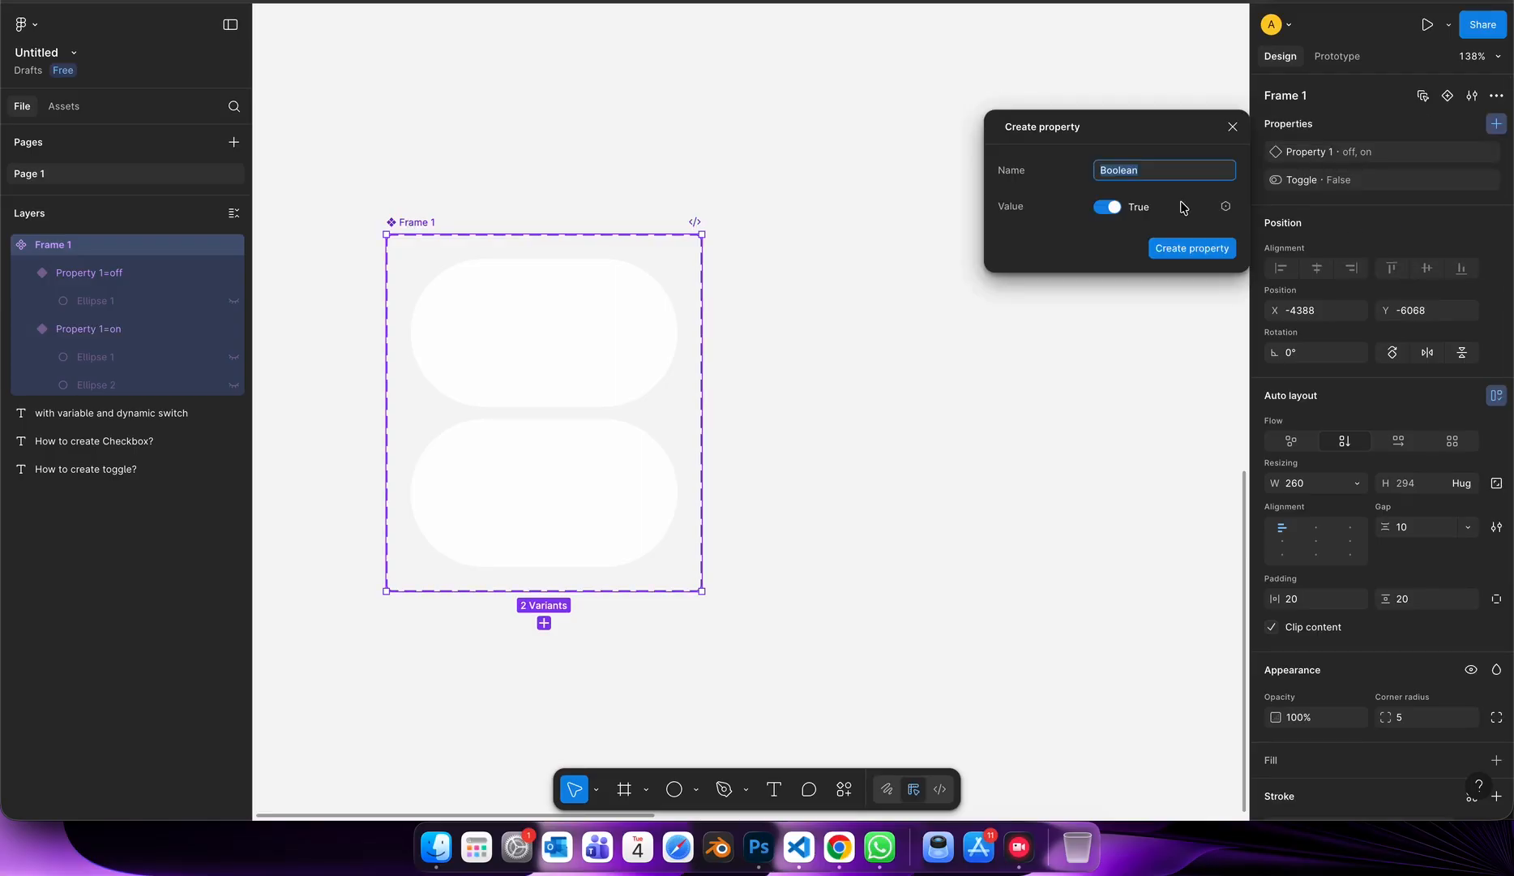
click(1208, 258)
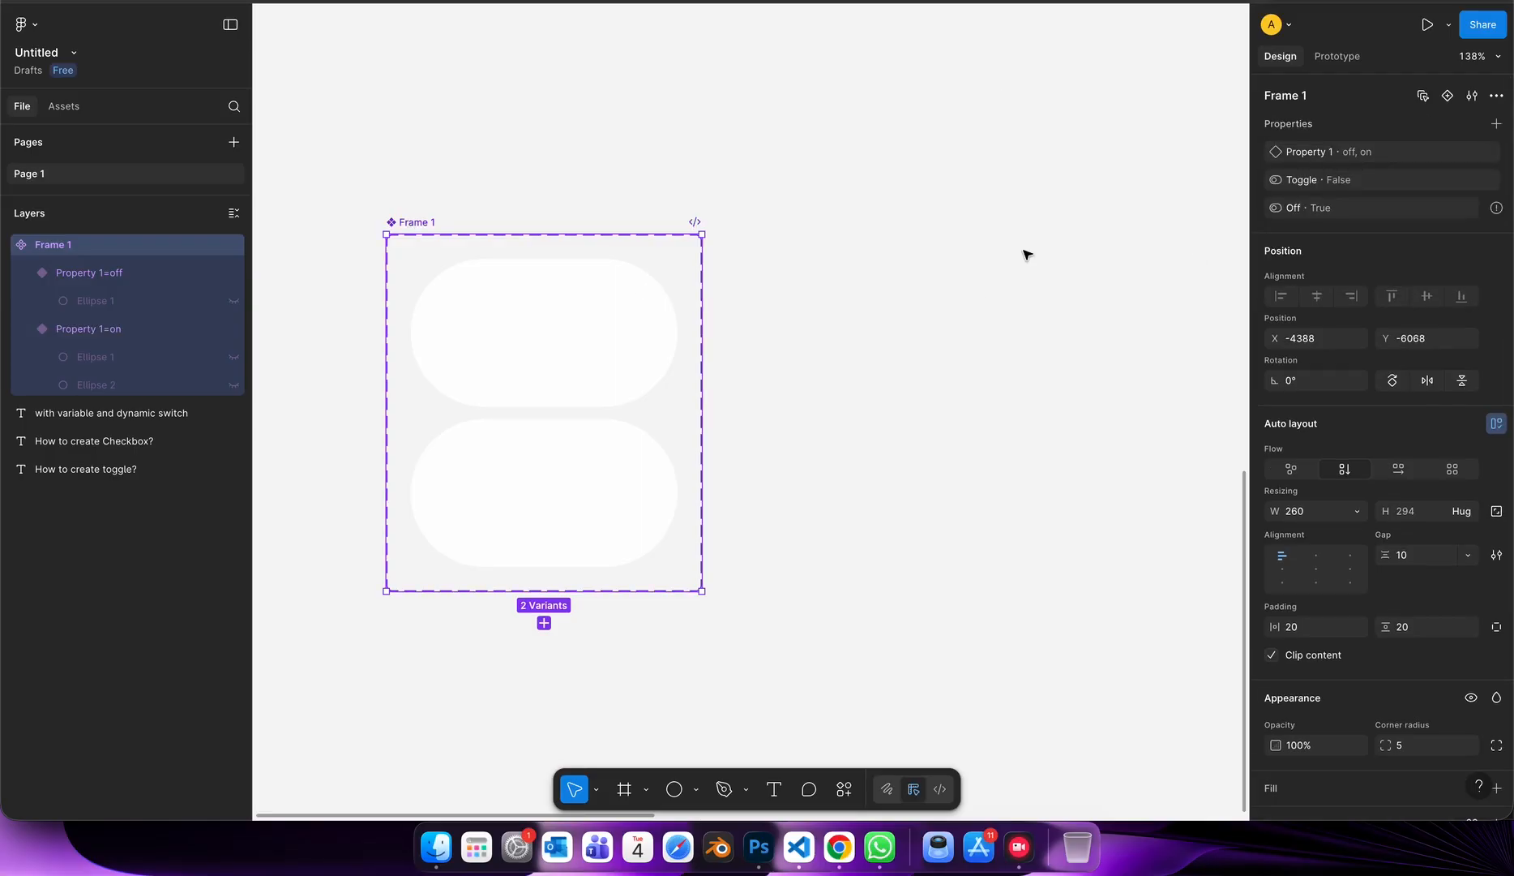
double_click(1310, 189)
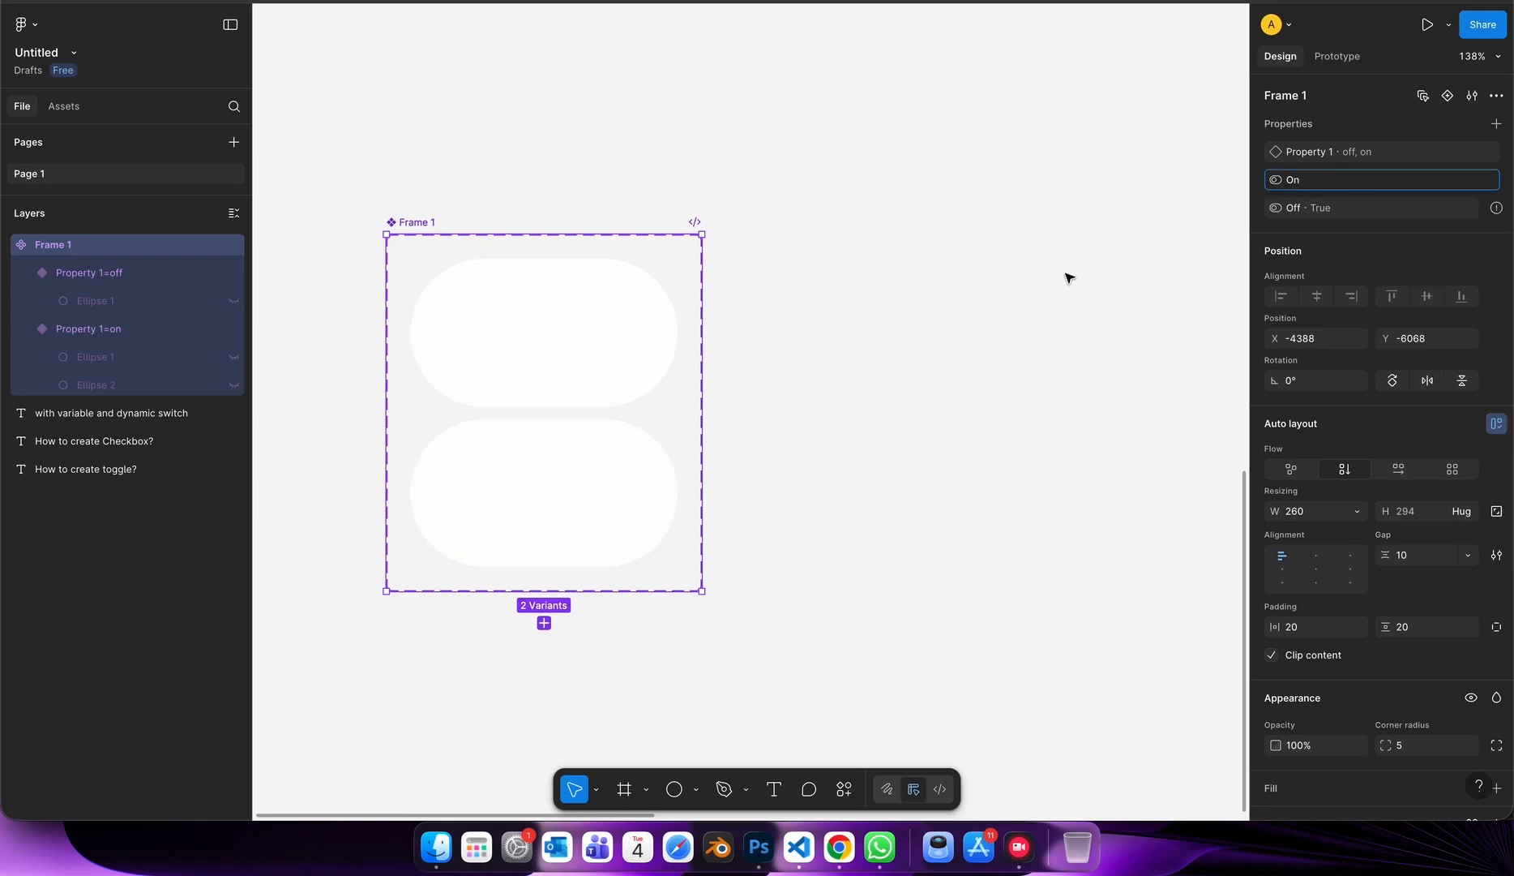
Show the off variant's circle again and relink its visibility from the On property to the Off property.
click(456, 349)
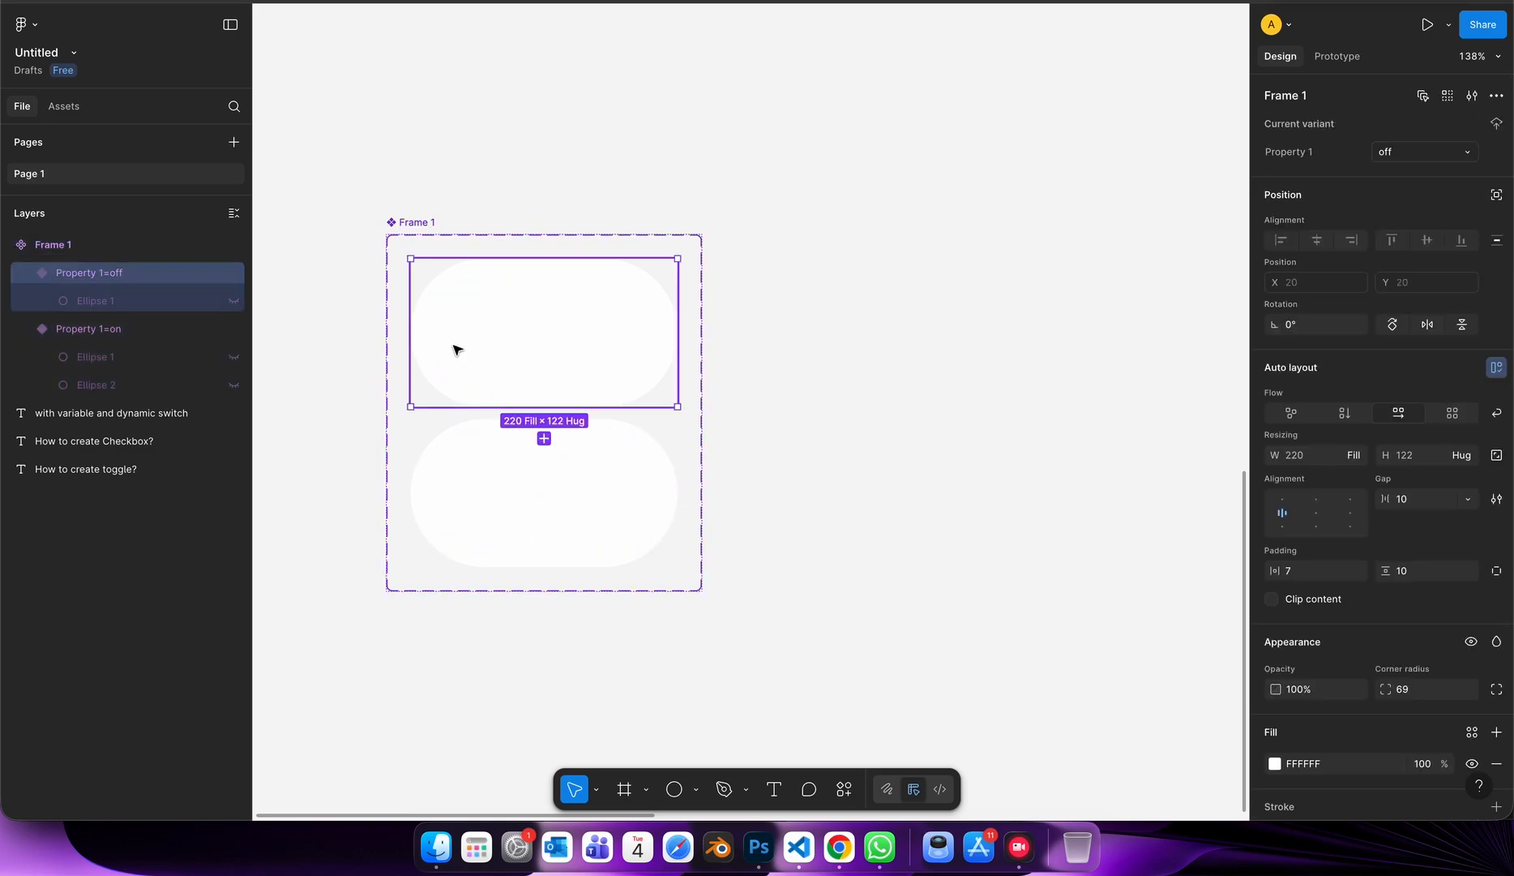
click(130, 306)
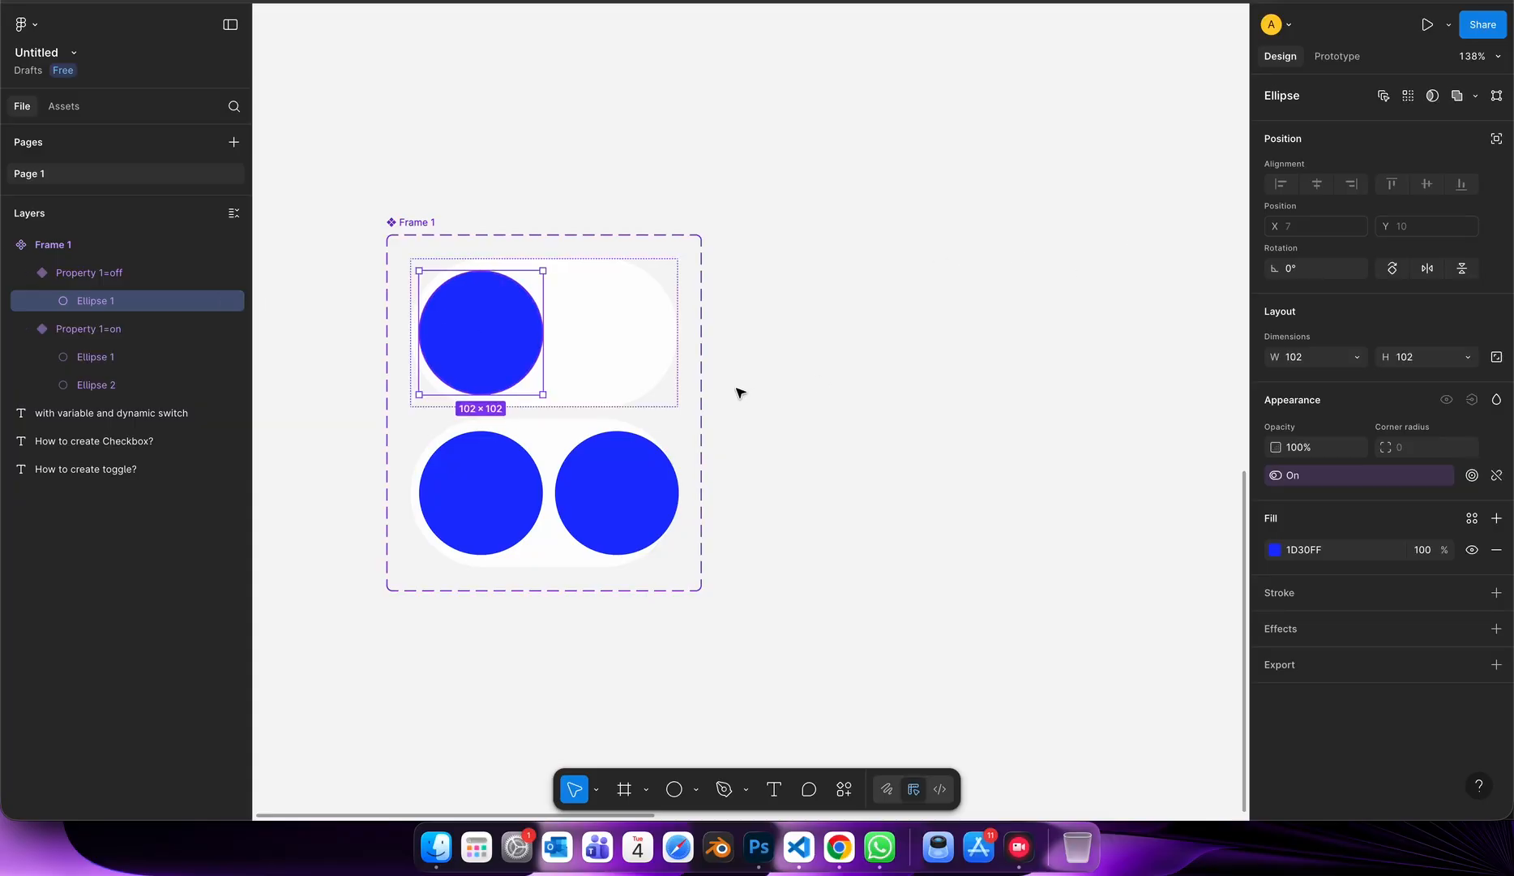
click(1497, 476)
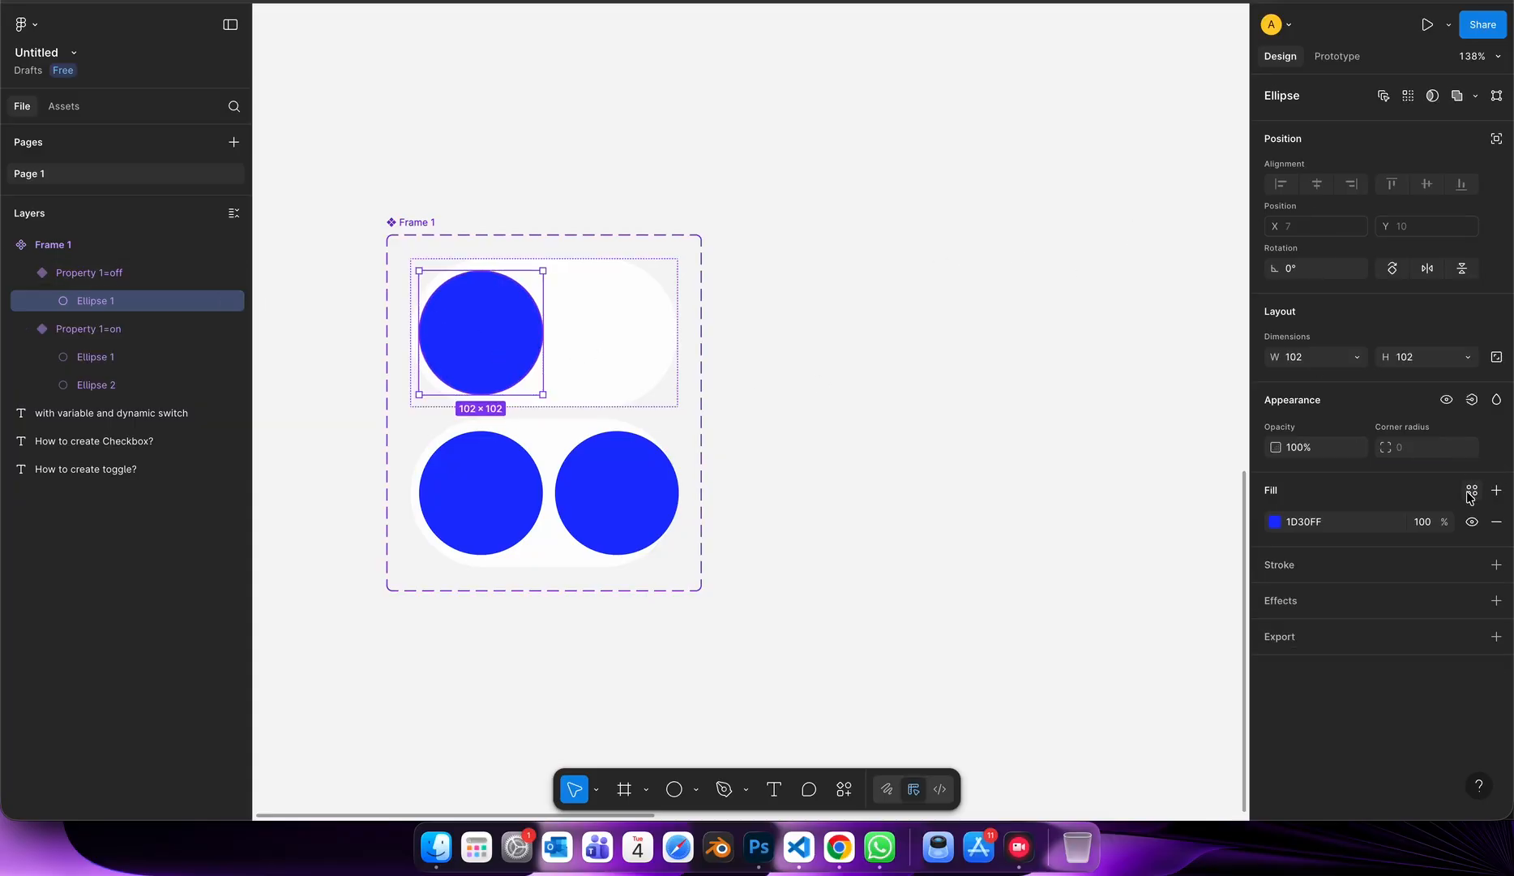
click(1473, 401)
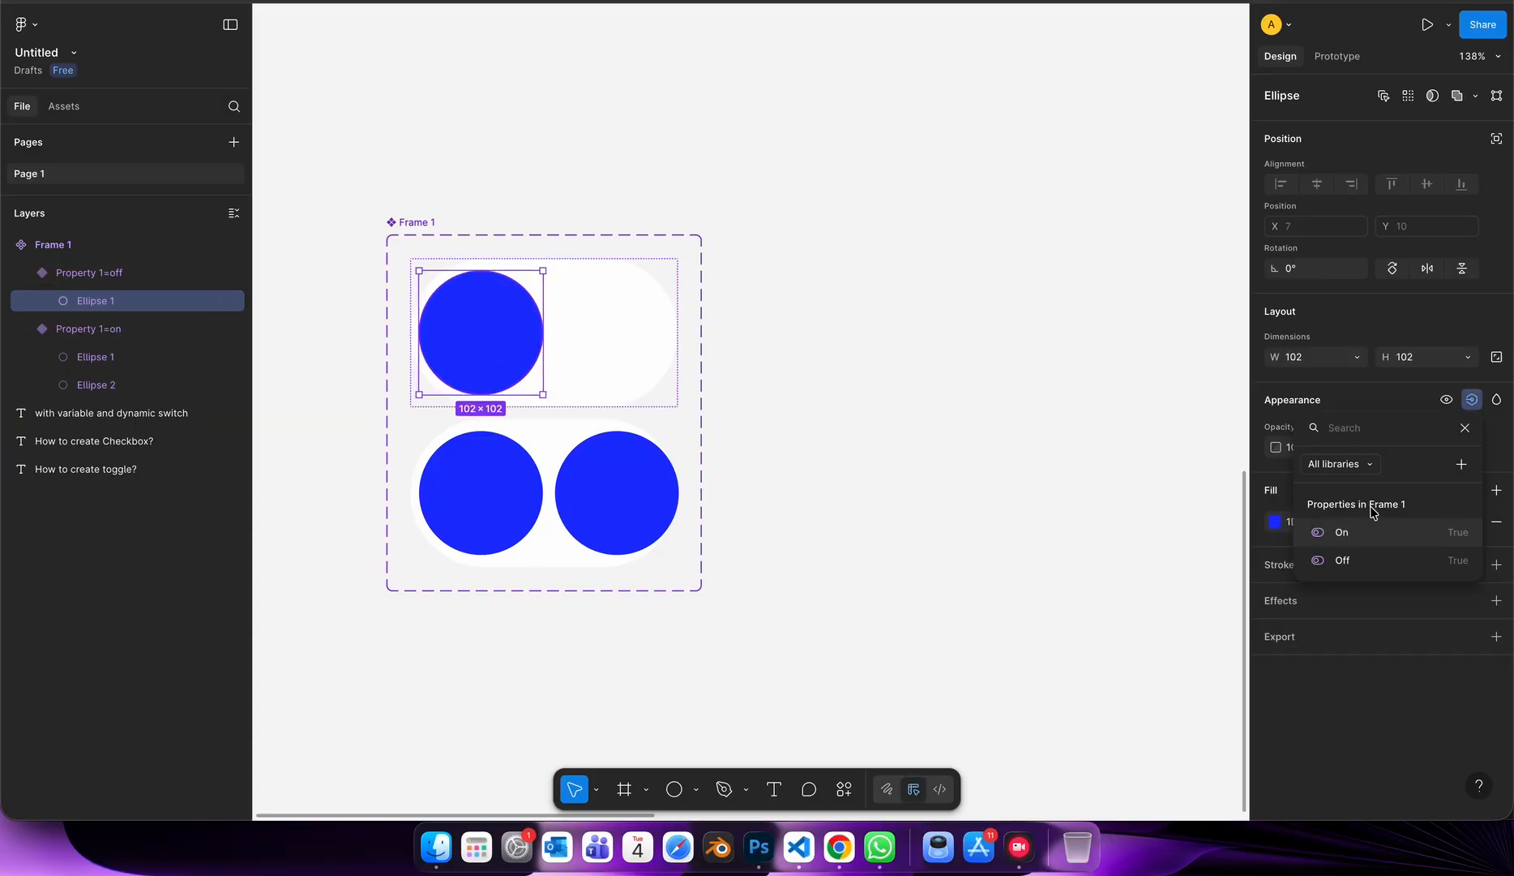
click(1350, 563)
Detach the visibility property of the on variant's right circle and link it to the On property.
click(625, 492)
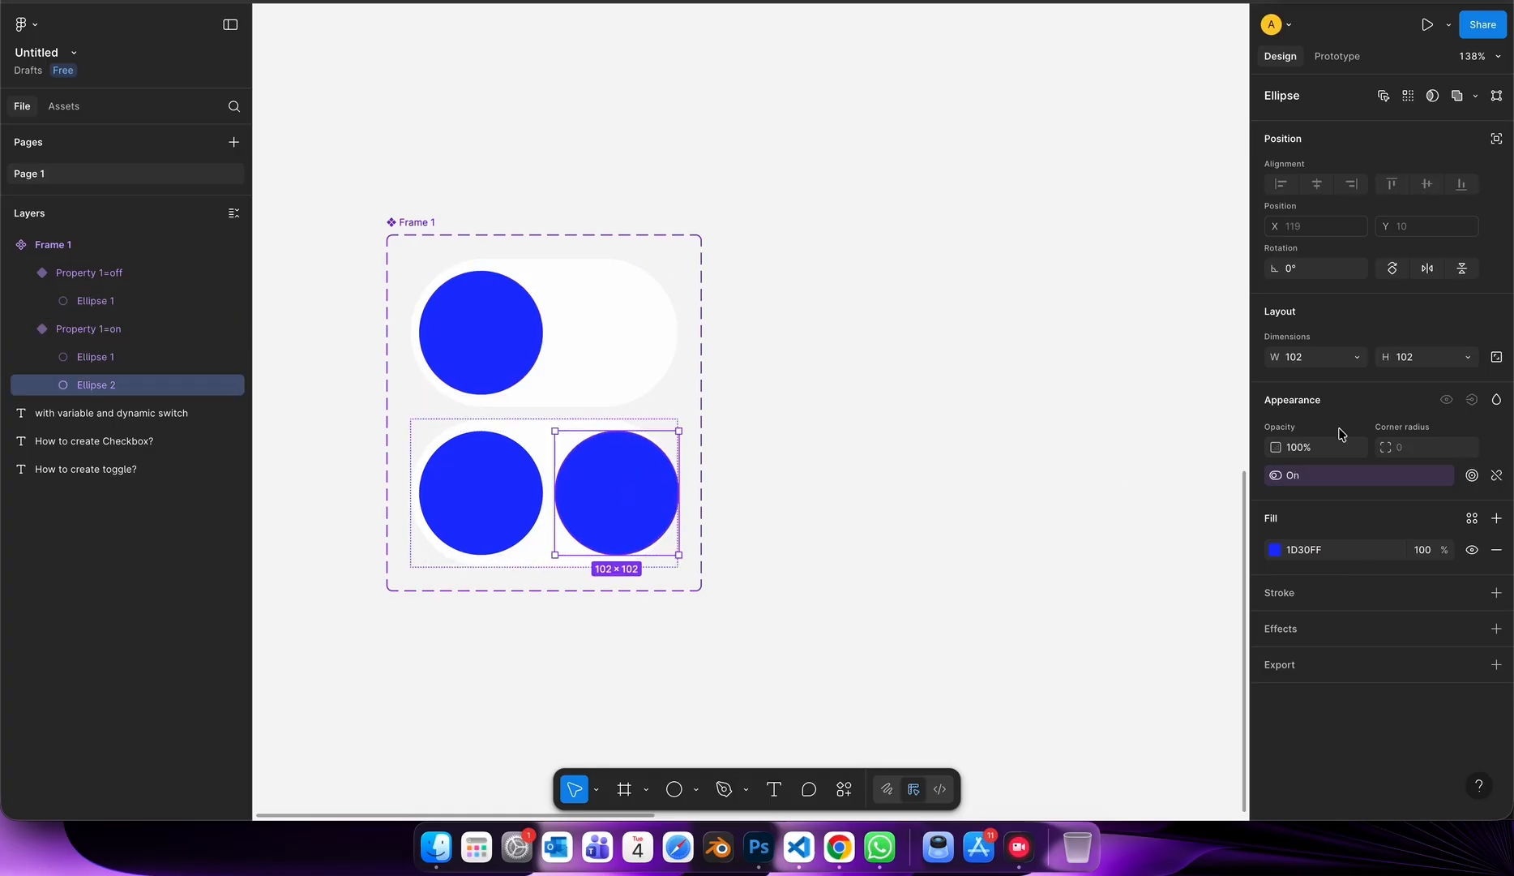
click(1496, 476)
click(1473, 399)
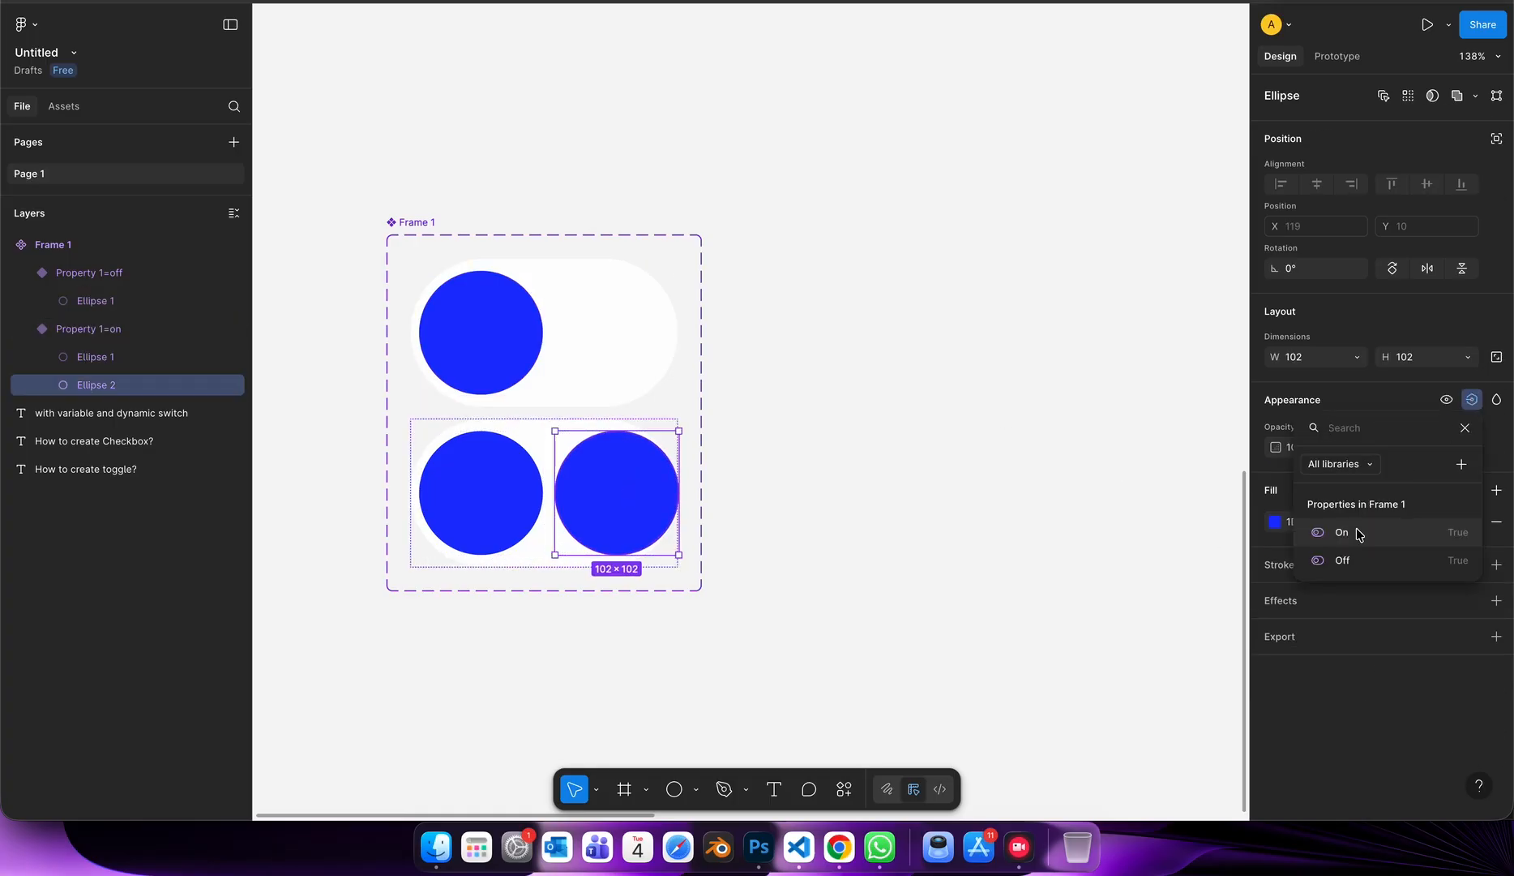
click(1354, 536)
Relink the visibility of the on variant's left circle to the Off property.
key(shift+Tab)
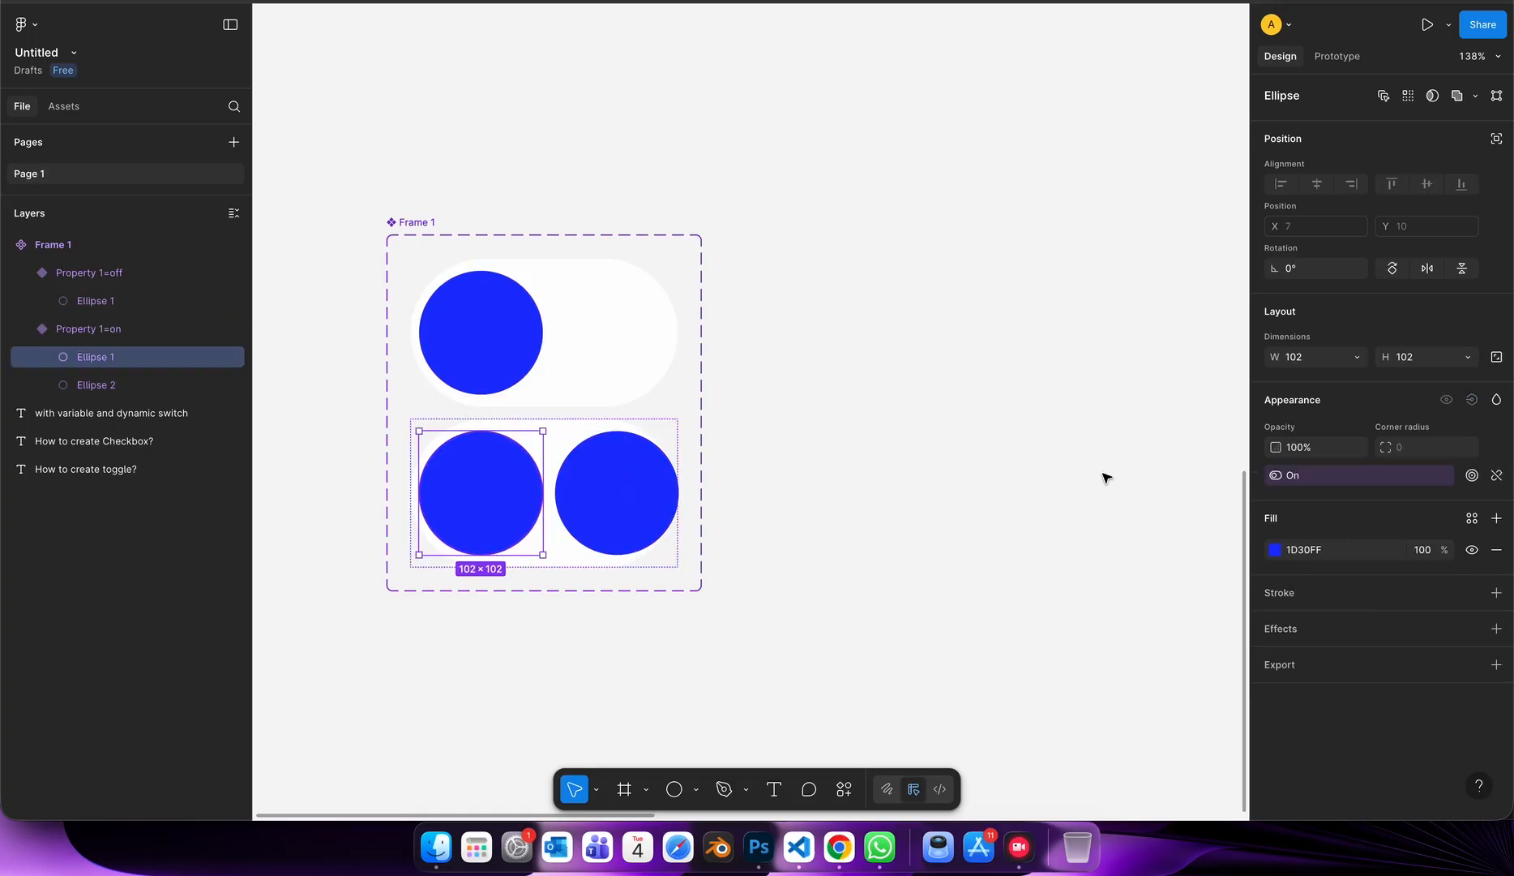
click(1496, 475)
click(1472, 399)
click(1359, 563)
Try hiding the circles linked to the Off property and show them again.
click(234, 357)
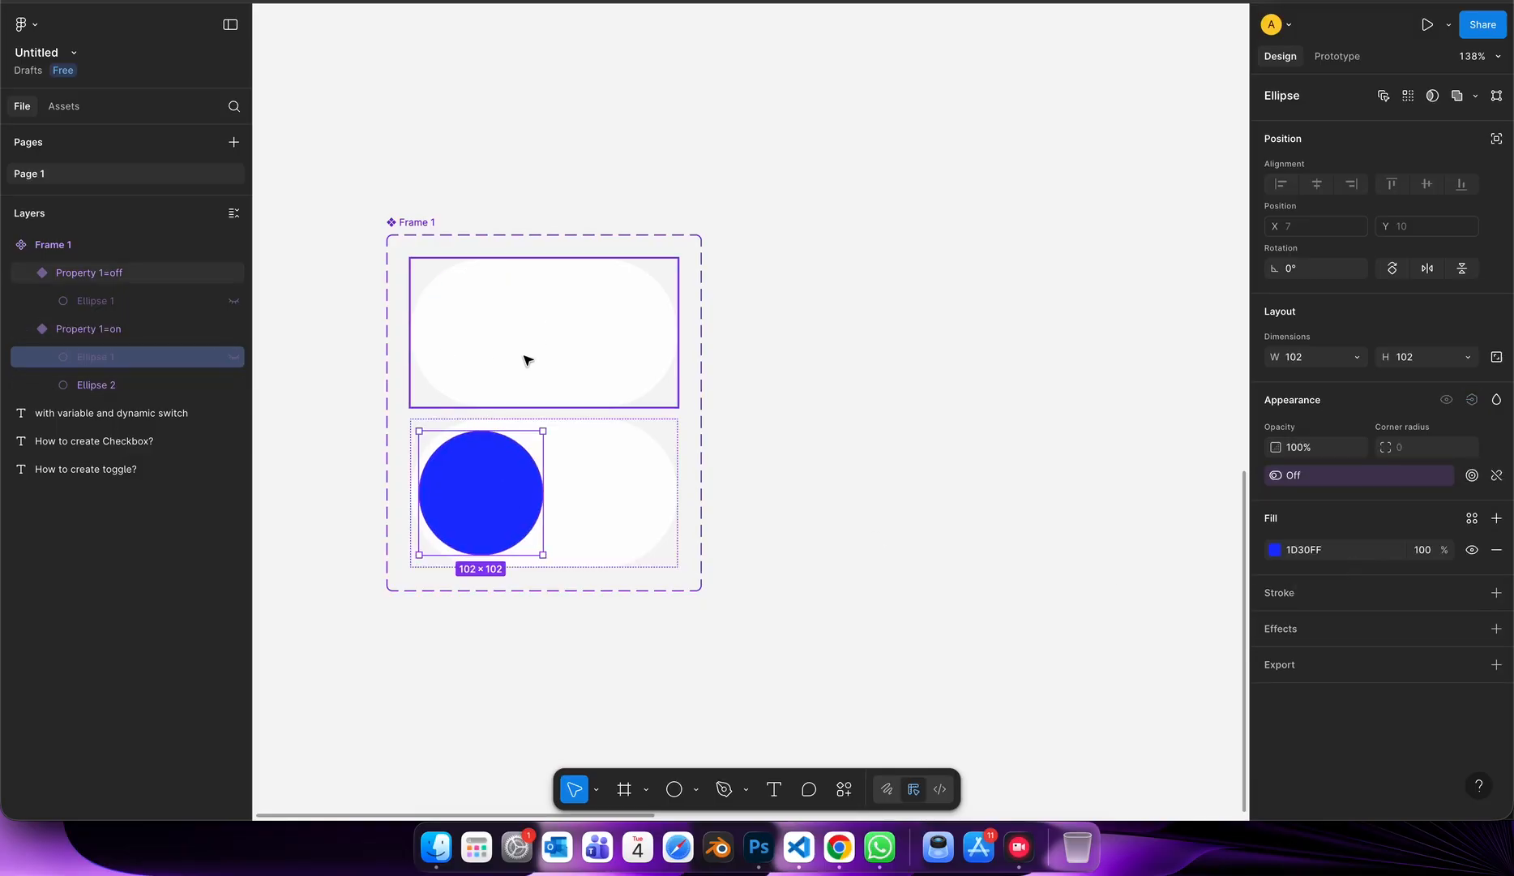
click(514, 464)
click(514, 465)
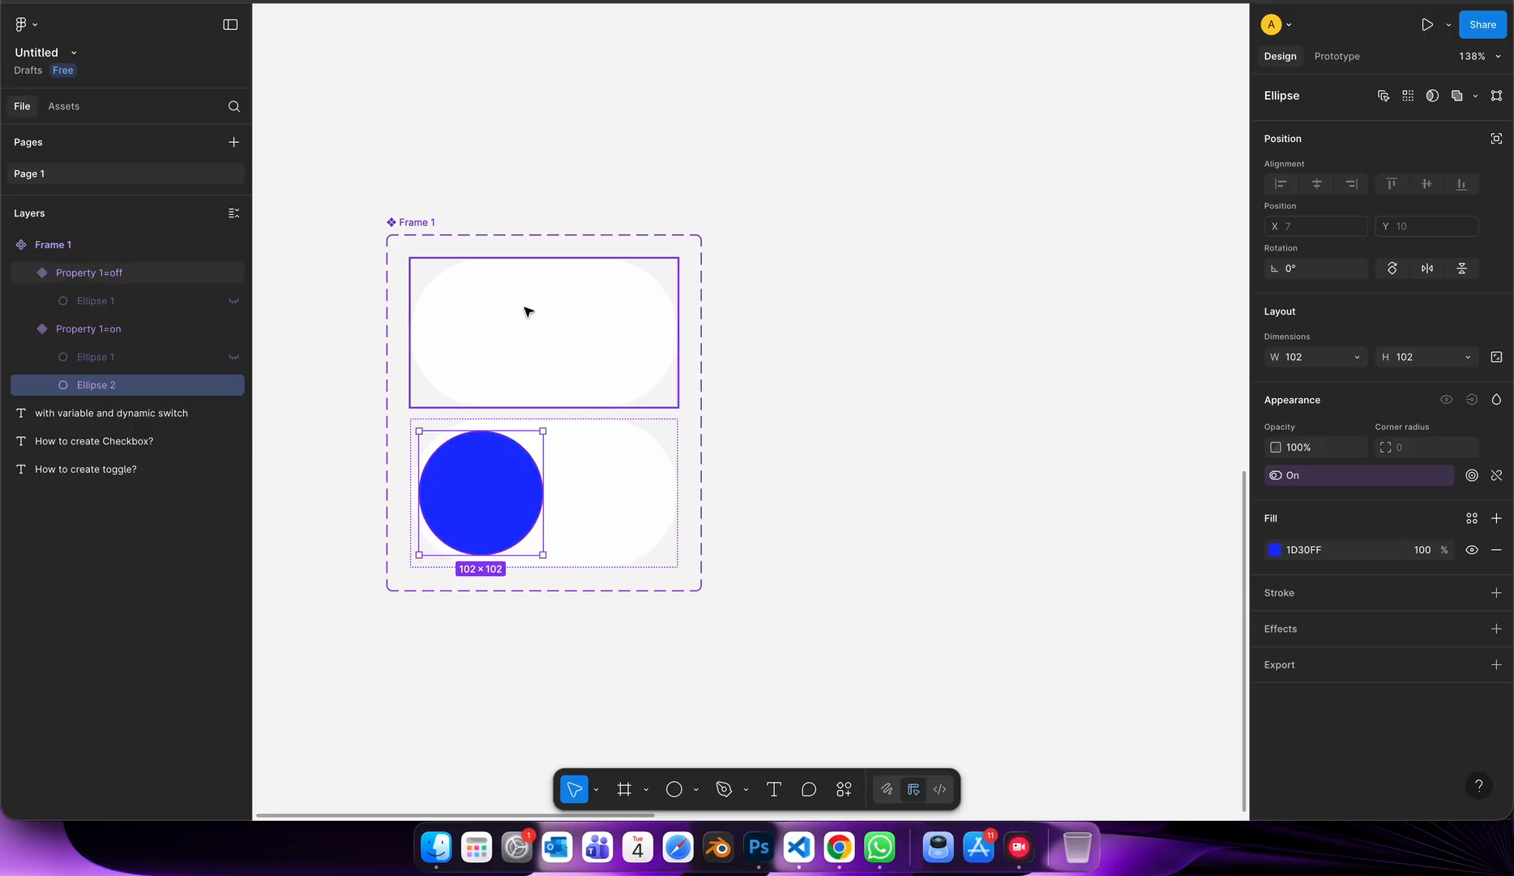
click(527, 312)
click(213, 294)
click(234, 301)
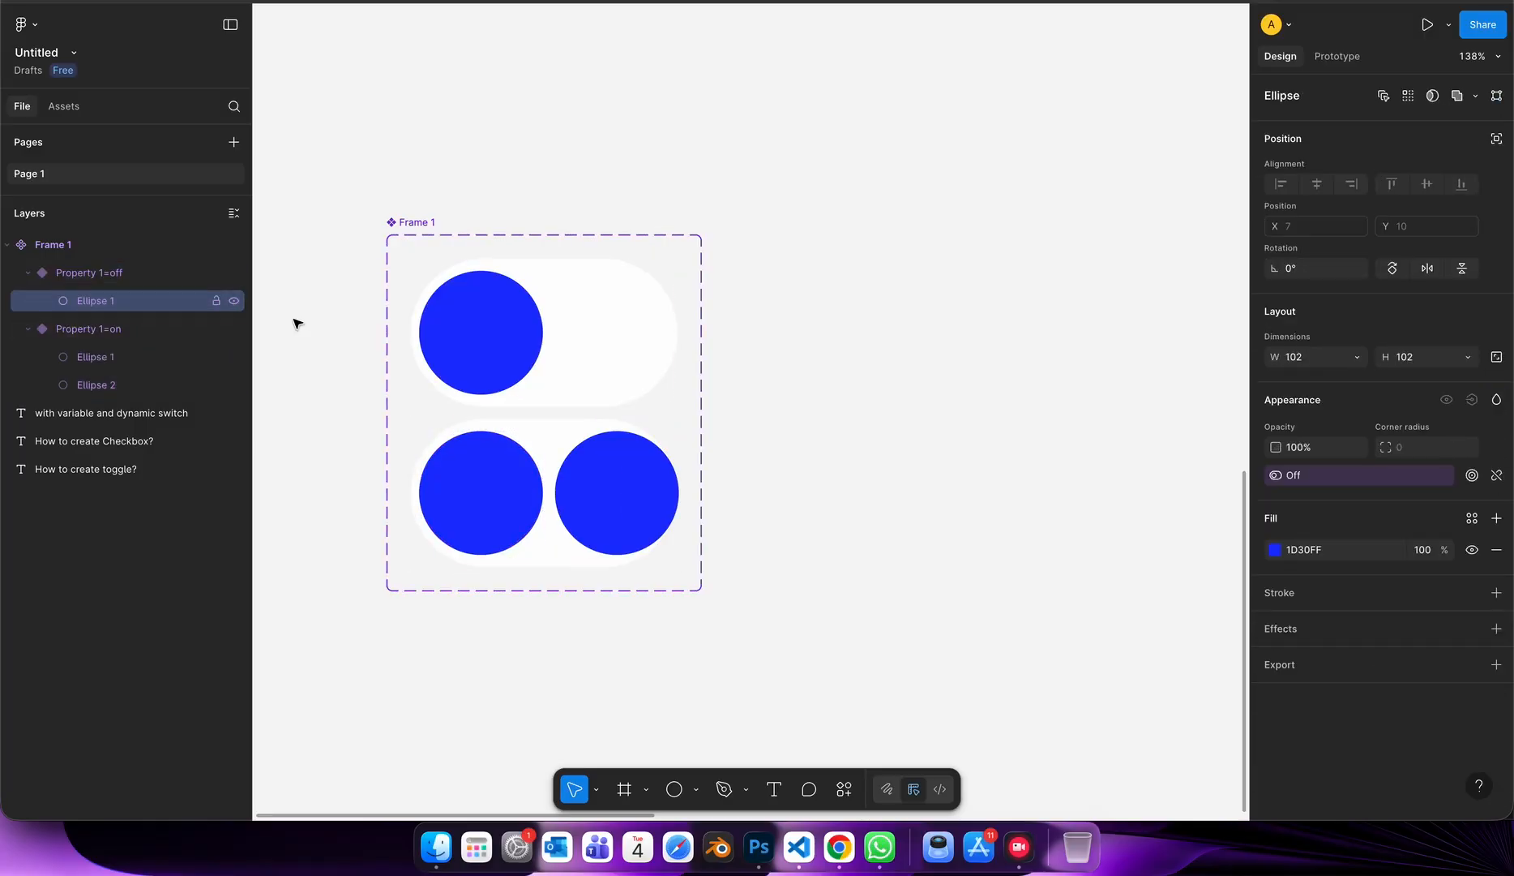
Delete the left circle from the on variant and align its remaining circle to the right centre.
double_click(504, 502)
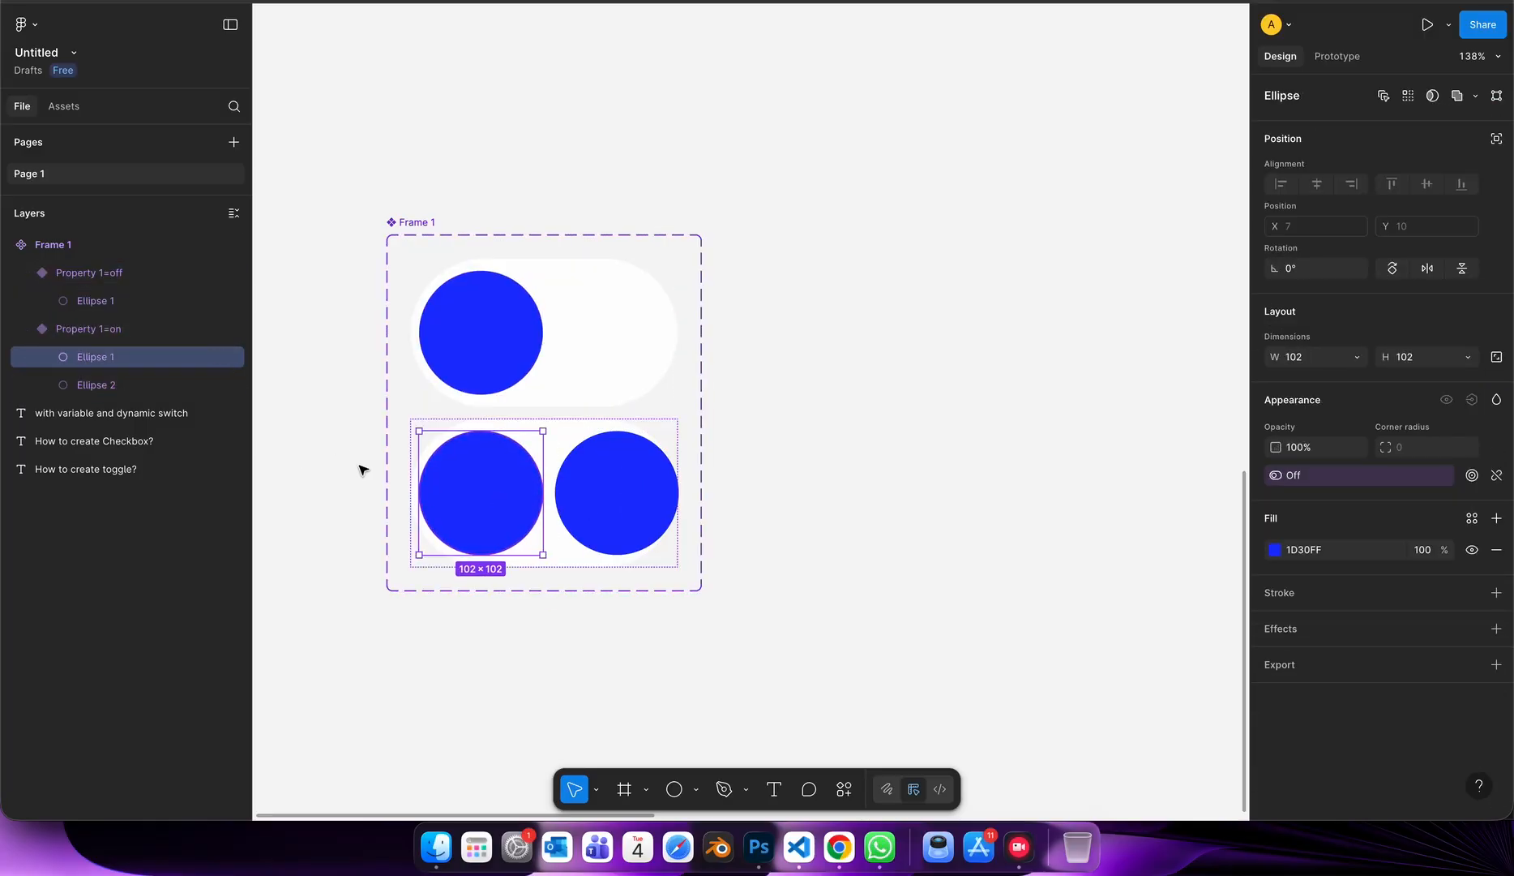
key(Delete)
double_click(492, 485)
click(608, 470)
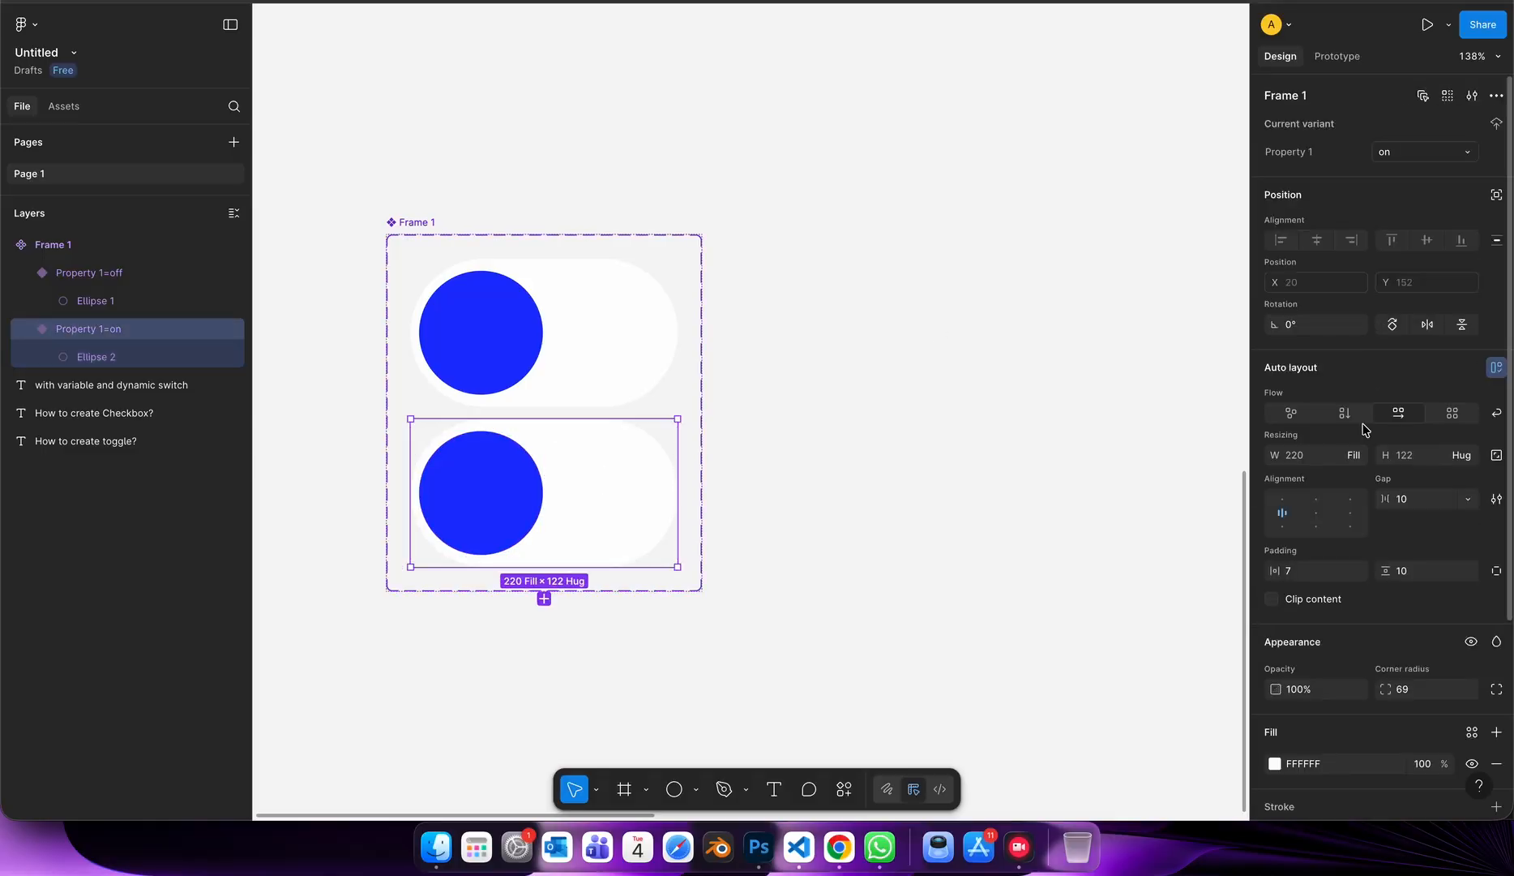
click(1350, 513)
Place an instance of the off variant on the canvas to the right of the component set.
double_click(481, 348)
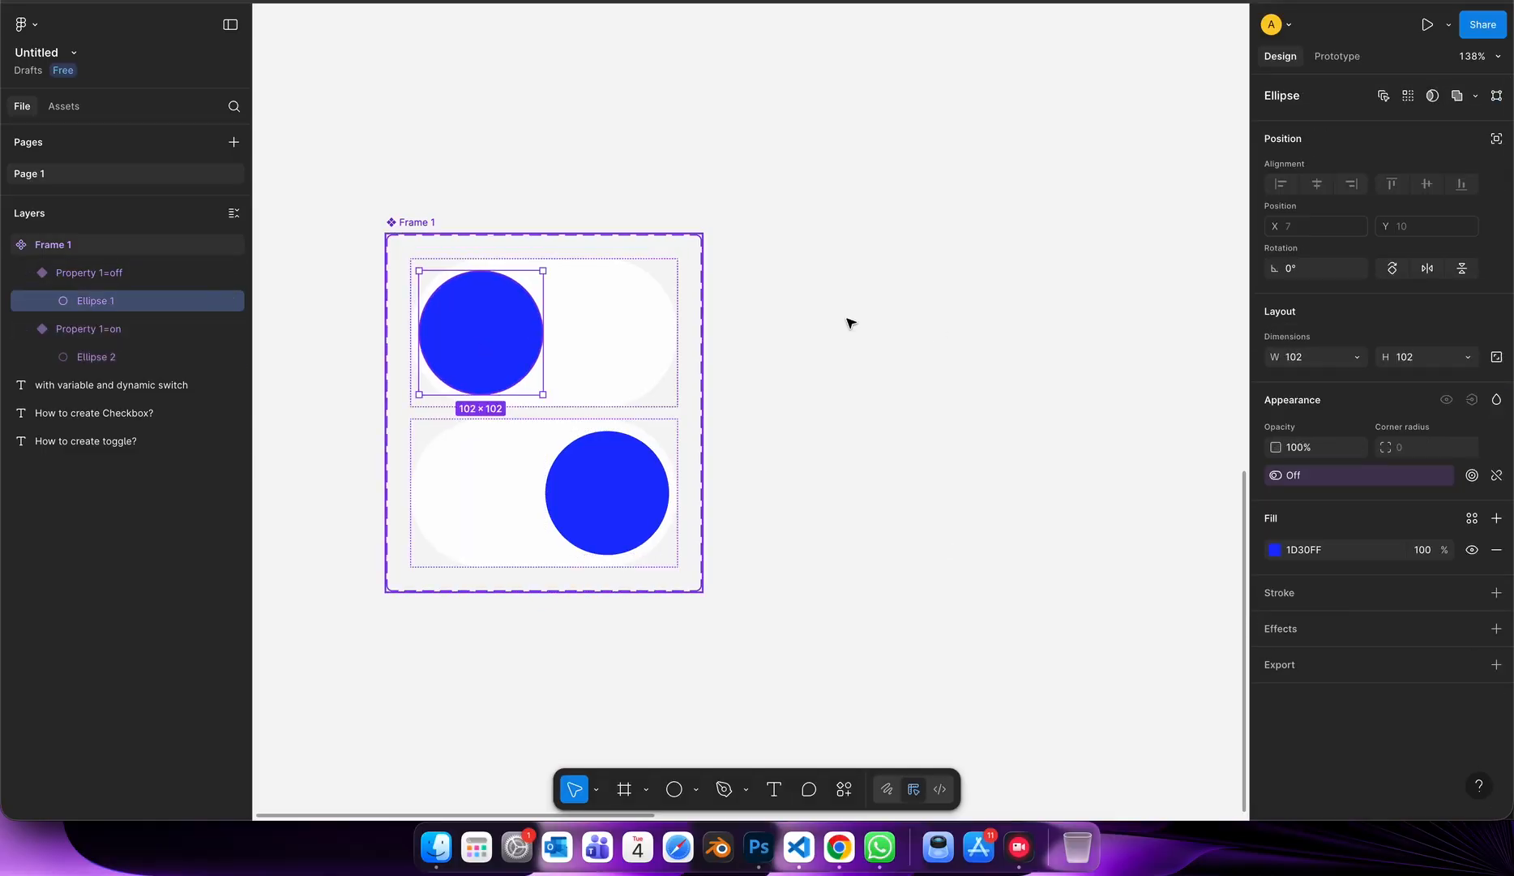
click(590, 262)
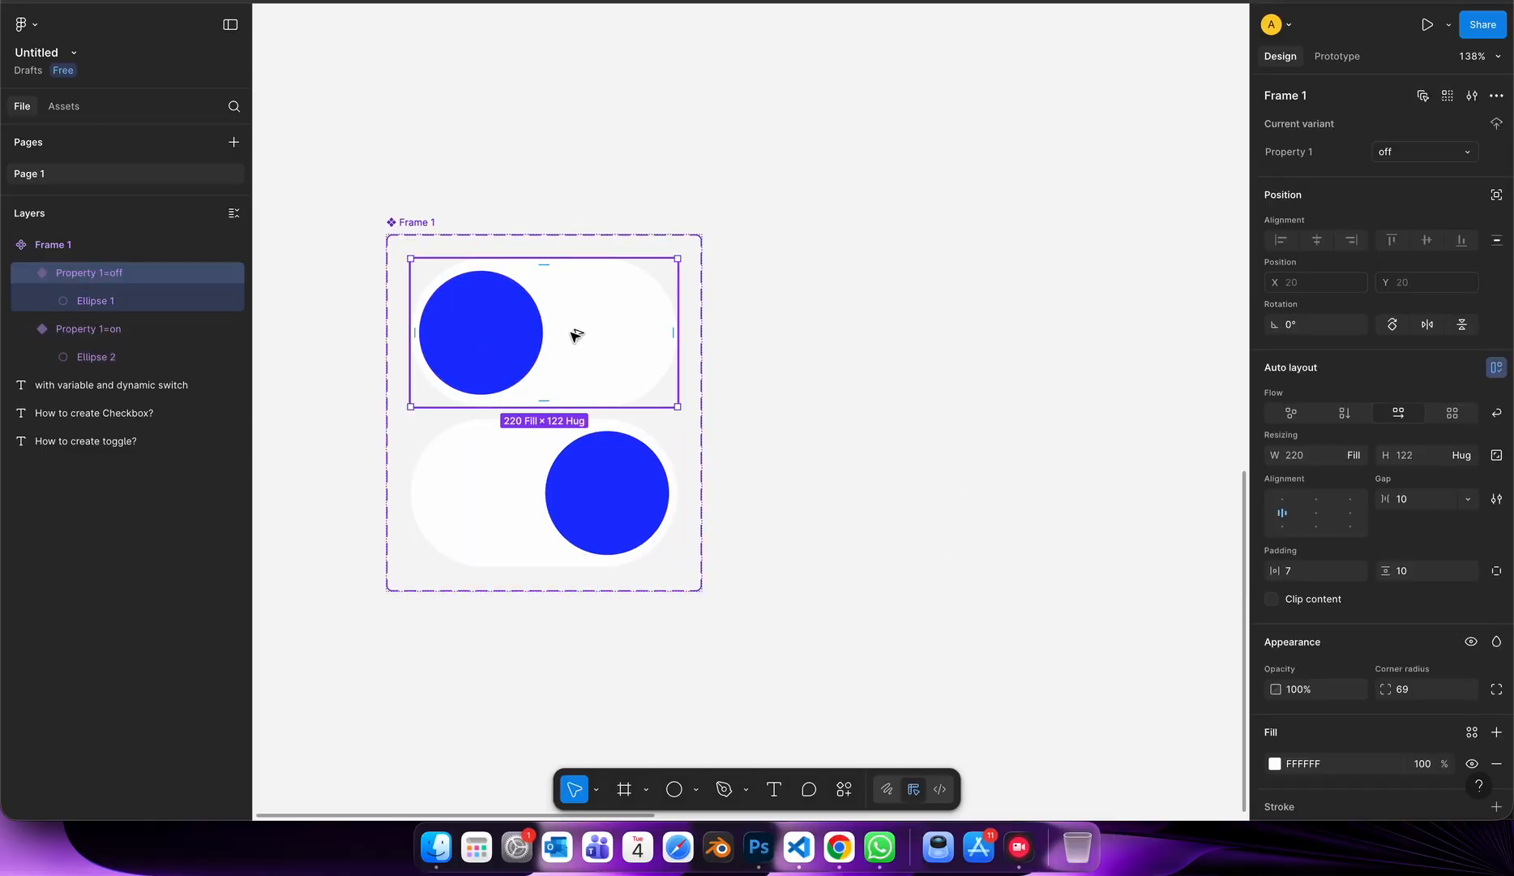
drag(575, 334, 934, 261)
Test the instance by switching its Property 1 and Off properties on and off.
click(1391, 145)
click(1391, 145)
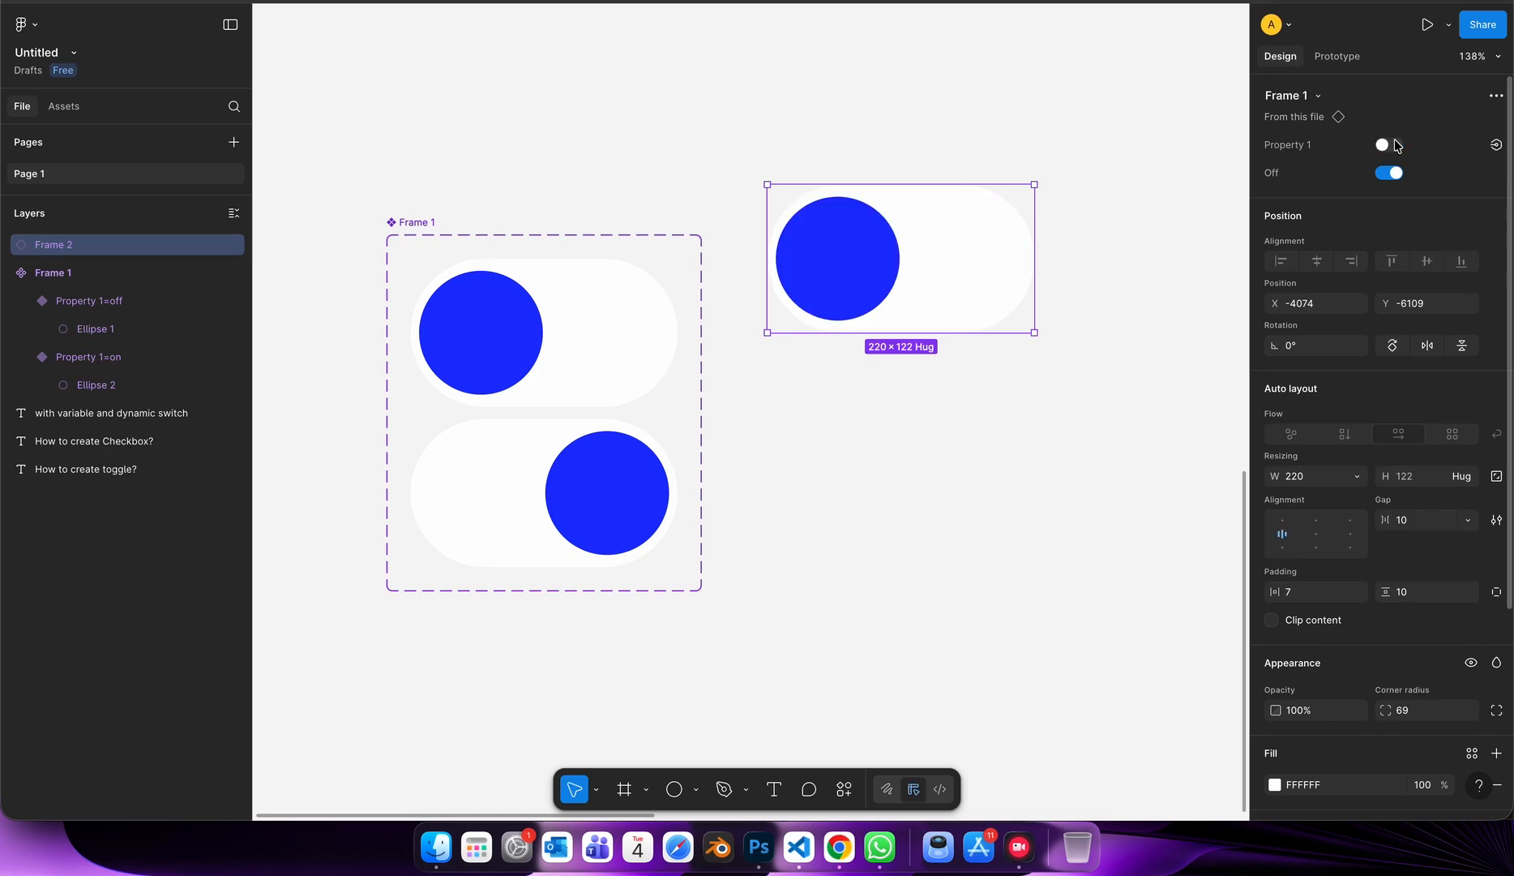
click(1396, 142)
click(1395, 142)
click(1393, 175)
click(1393, 176)
click(1393, 176)
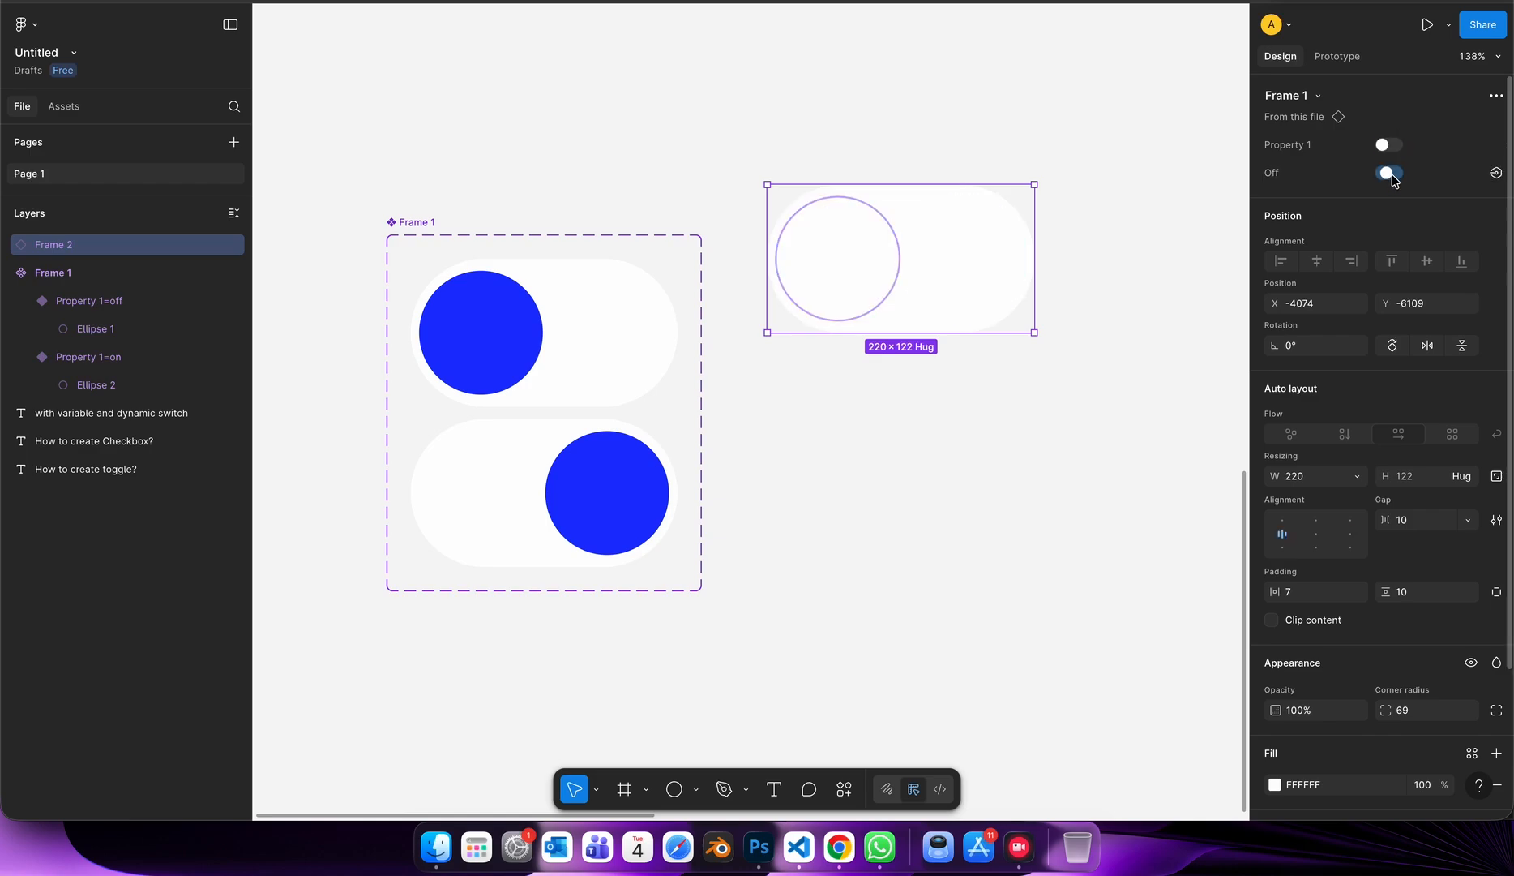
Check how the instance responds to repeated switching of Property 1 with its Off property disabled and enabled.
click(1391, 174)
click(1391, 174)
click(1388, 146)
click(1388, 146)
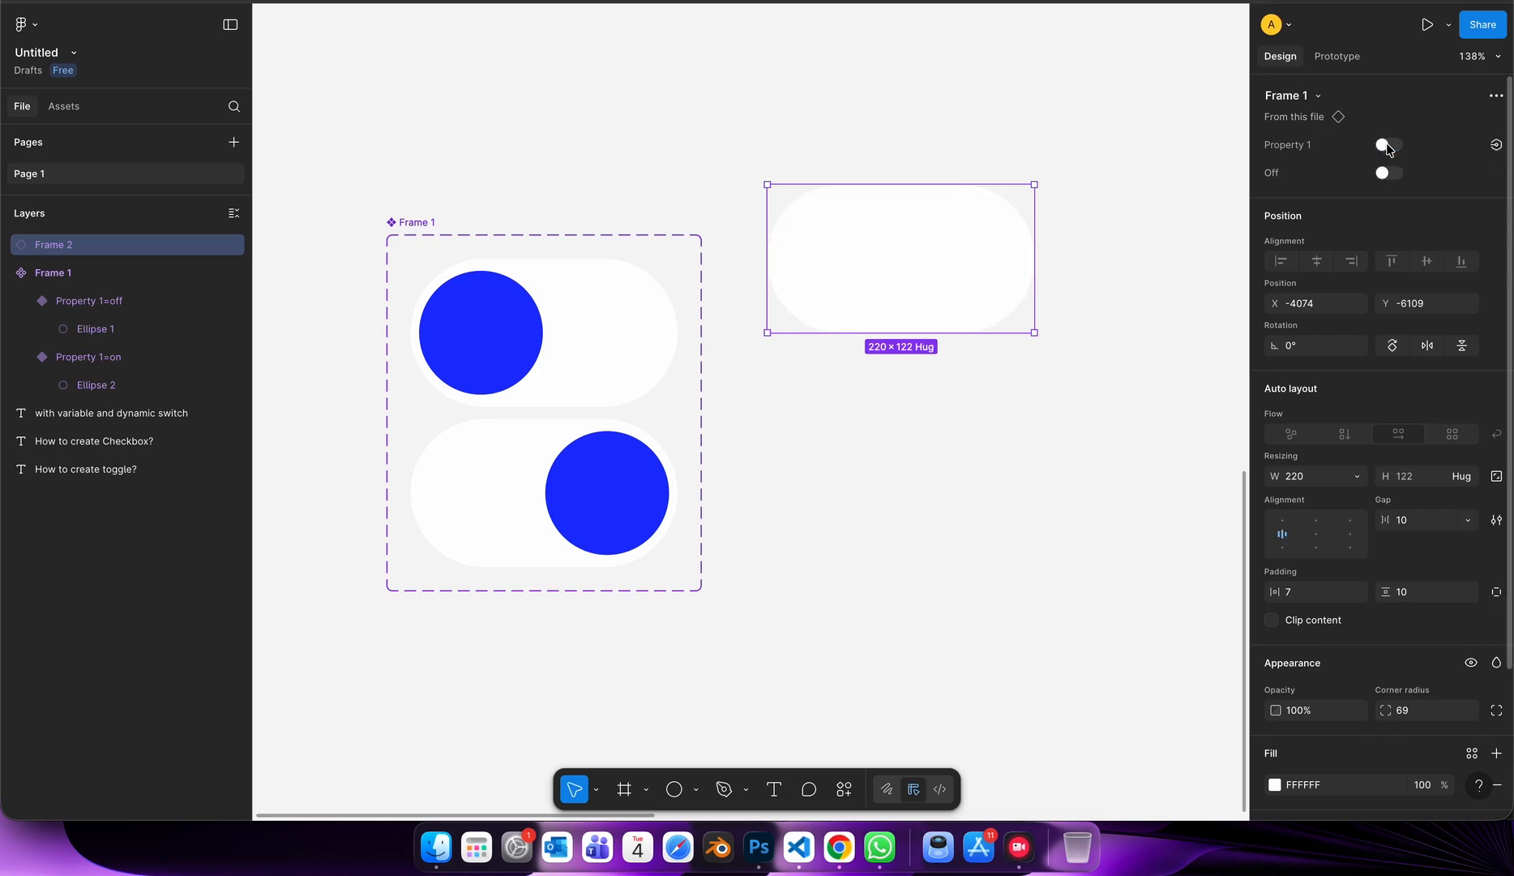
click(1388, 146)
click(1388, 146)
click(1392, 173)
click(1388, 146)
click(1388, 146)
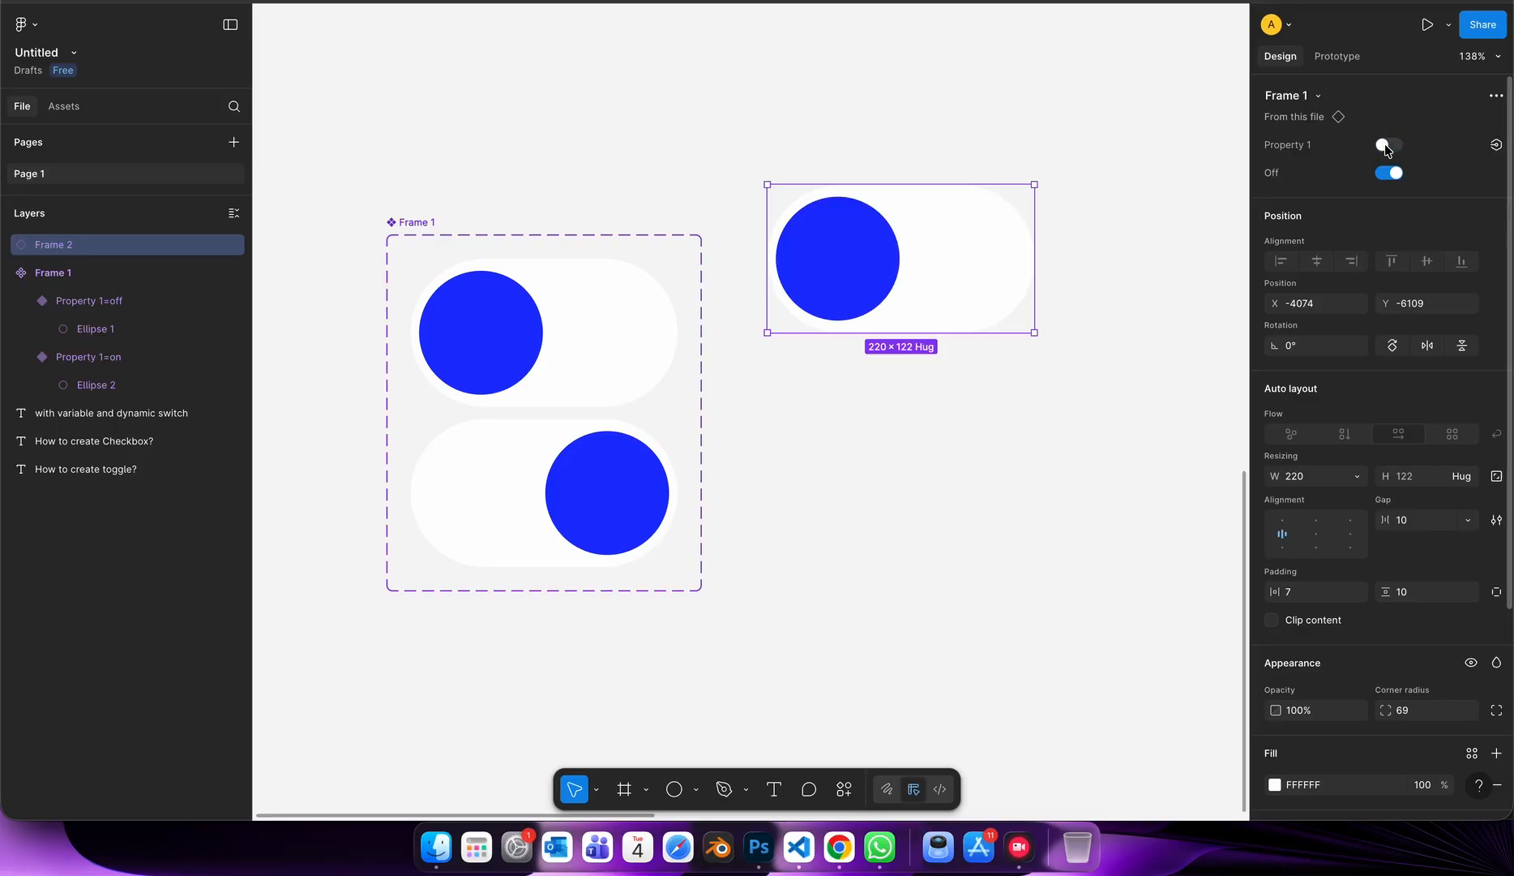
click(1388, 146)
click(1388, 146)
click(1388, 146)
click(1388, 146)
click(1388, 146)
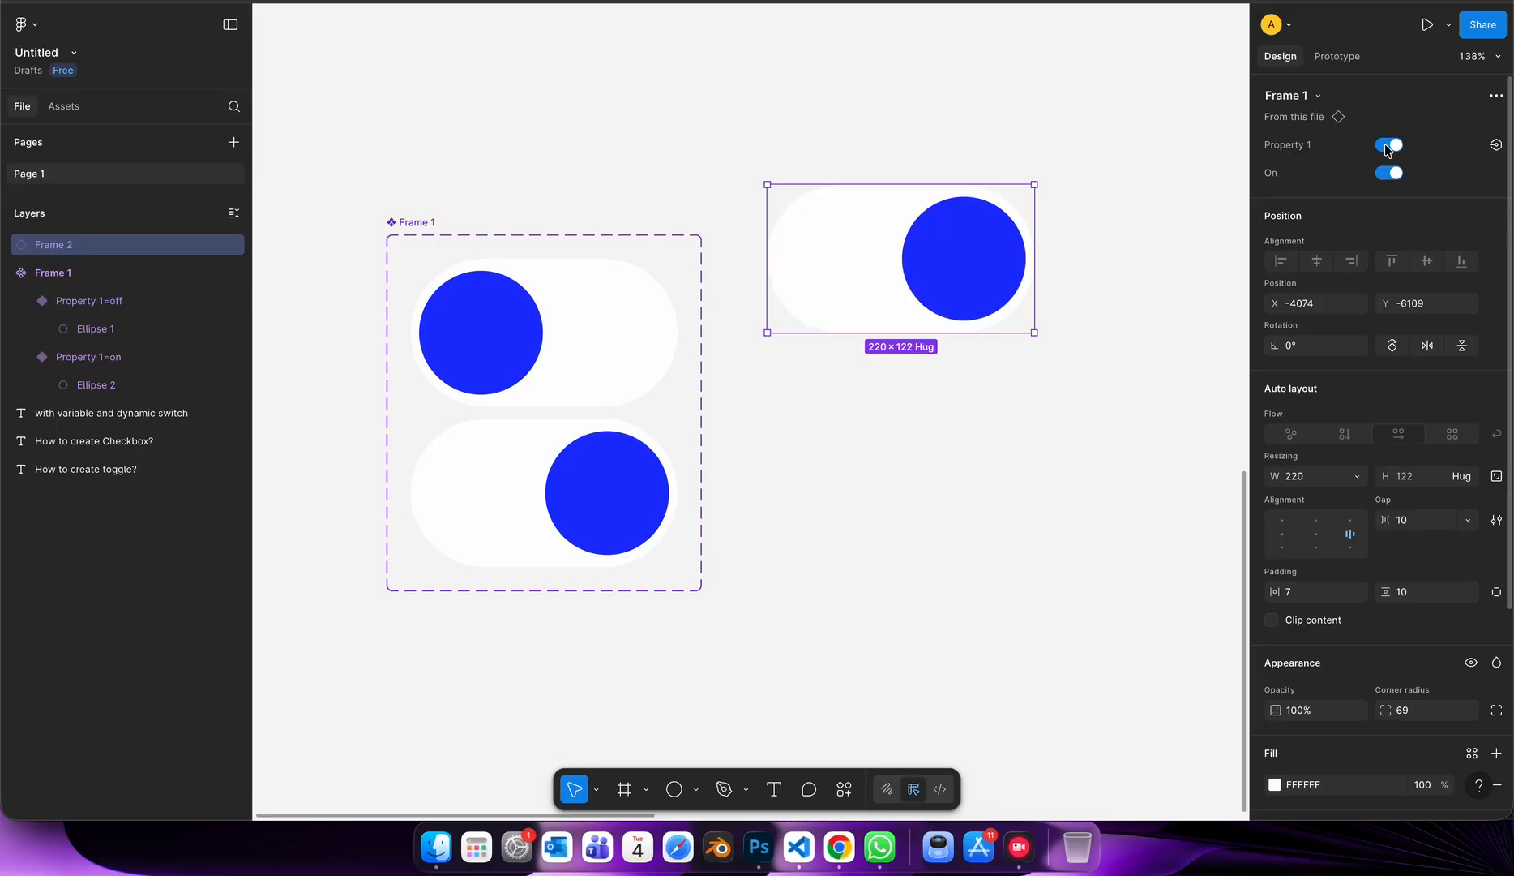
click(1388, 146)
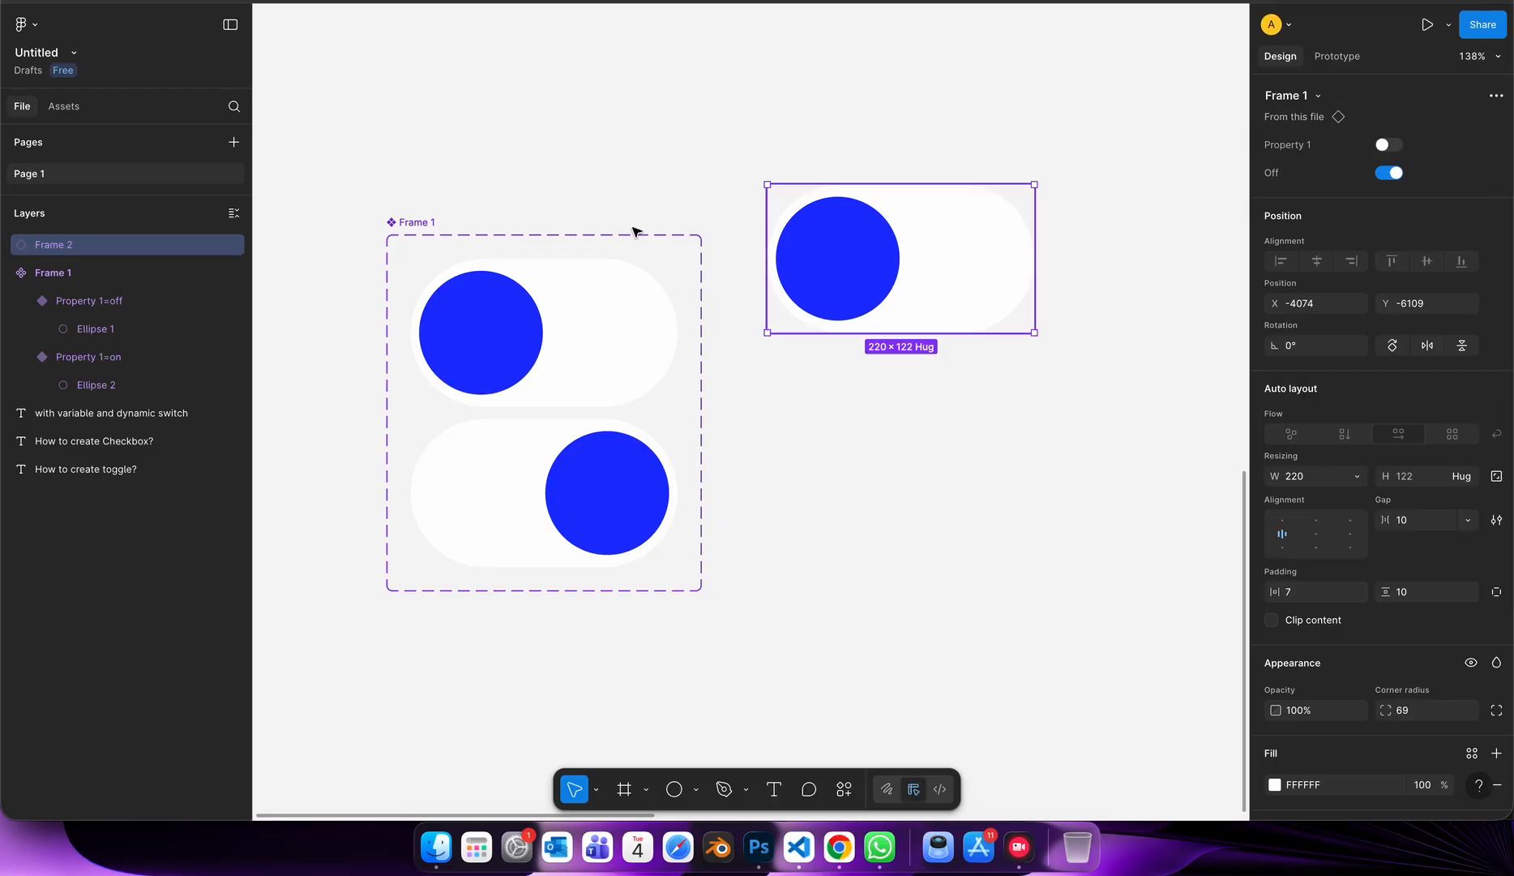
Rename the component set's variant property from Property 1 to toggle.
click(445, 230)
click(415, 222)
double_click(1301, 156)
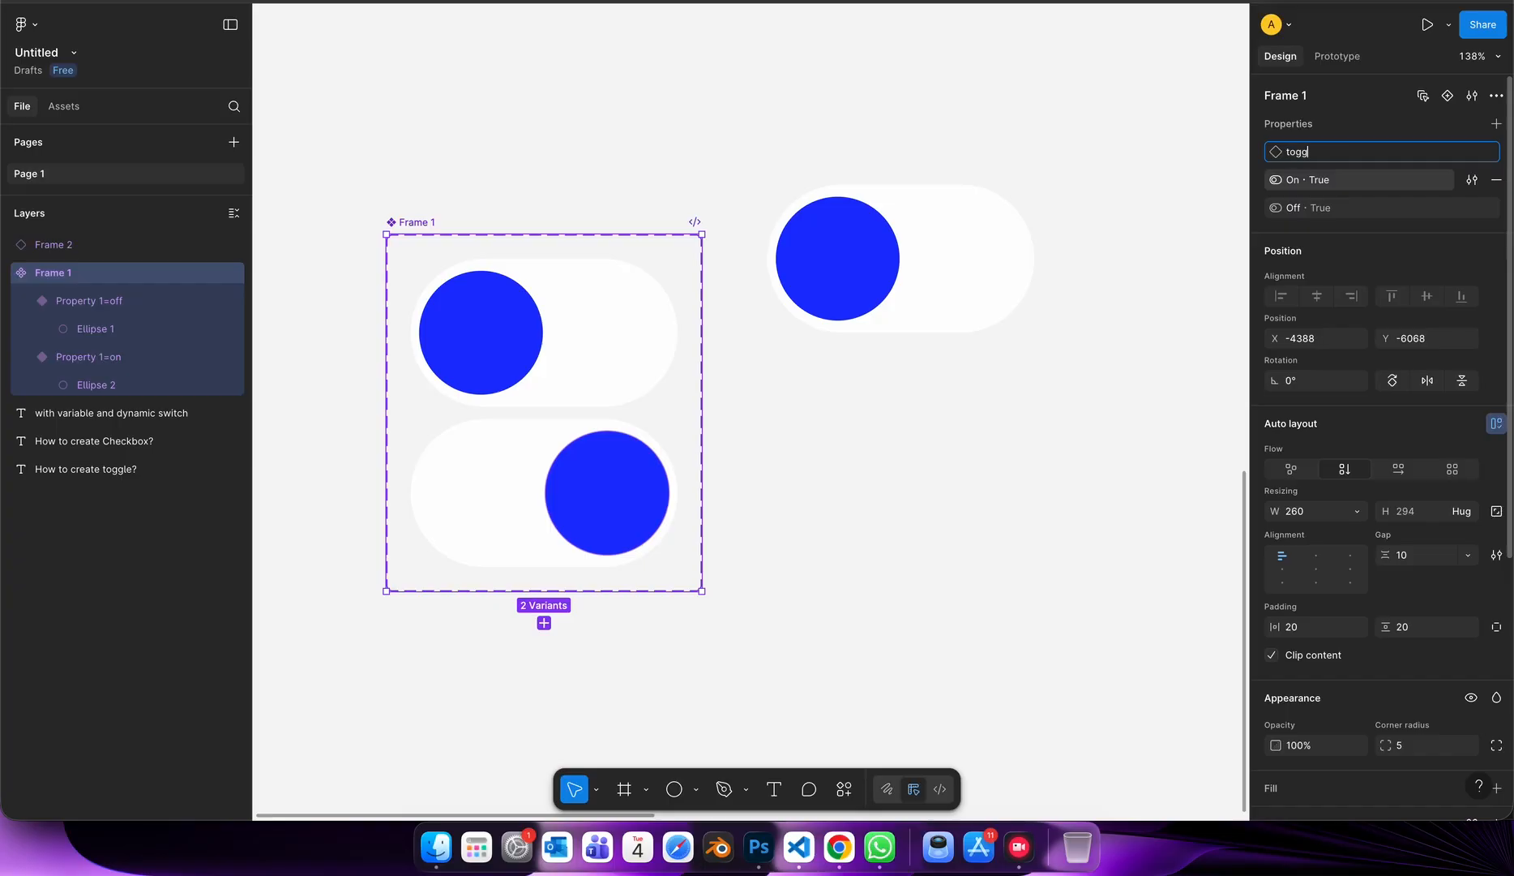
Test the renamed toggle property on the instance, switching it with the Off property both disabled and enabled.
click(882, 233)
click(1388, 146)
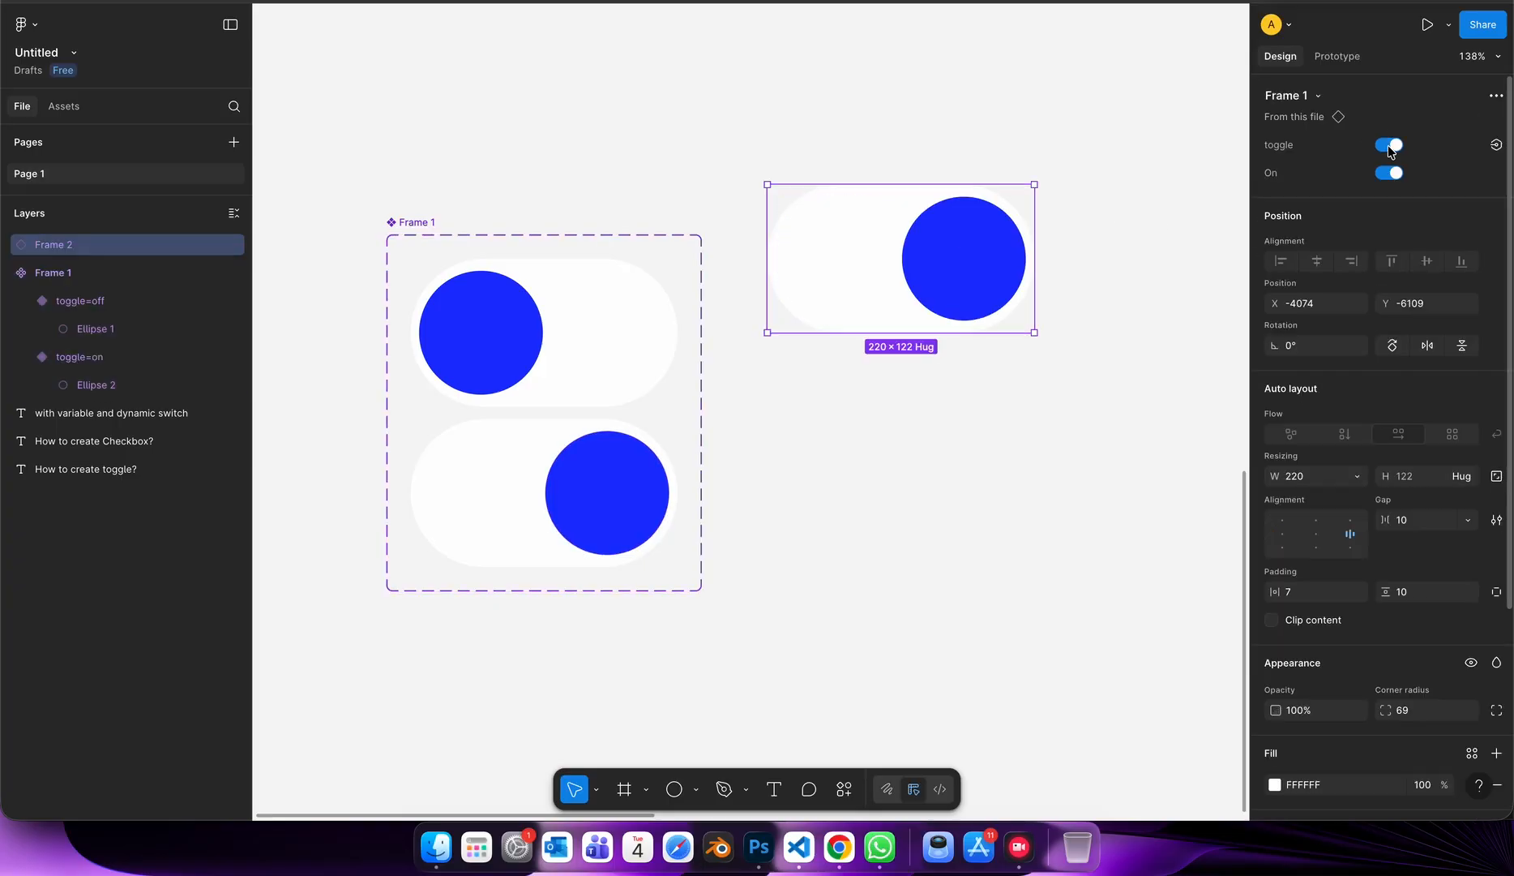
click(1388, 146)
click(1388, 145)
click(1388, 146)
click(1388, 146)
click(1388, 146)
click(1392, 173)
click(1389, 146)
click(1390, 146)
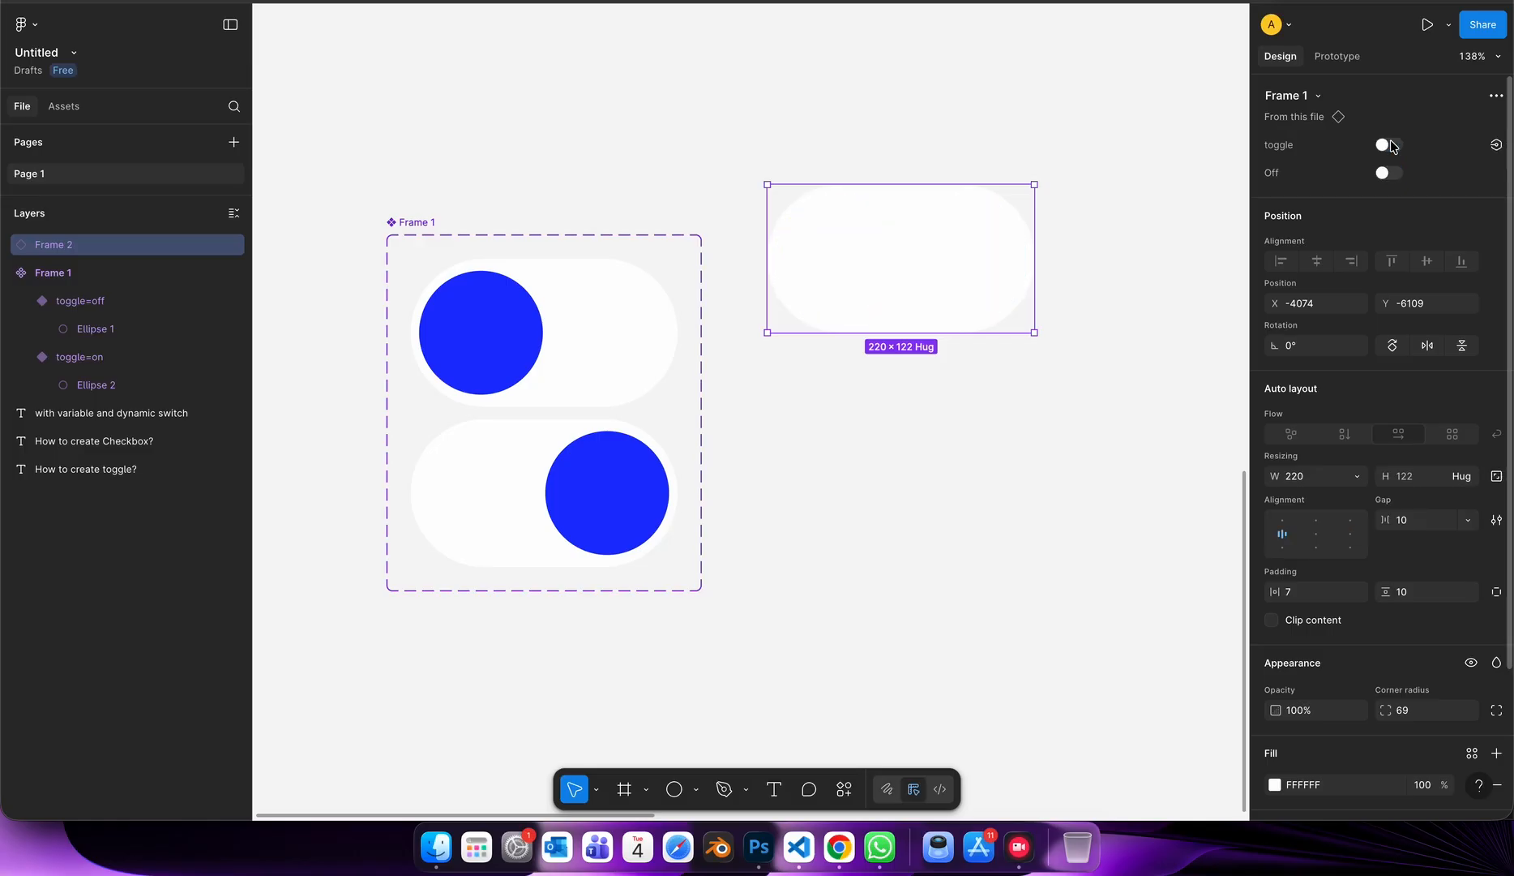
click(1389, 146)
click(1390, 146)
click(1390, 173)
click(1390, 146)
click(1390, 146)
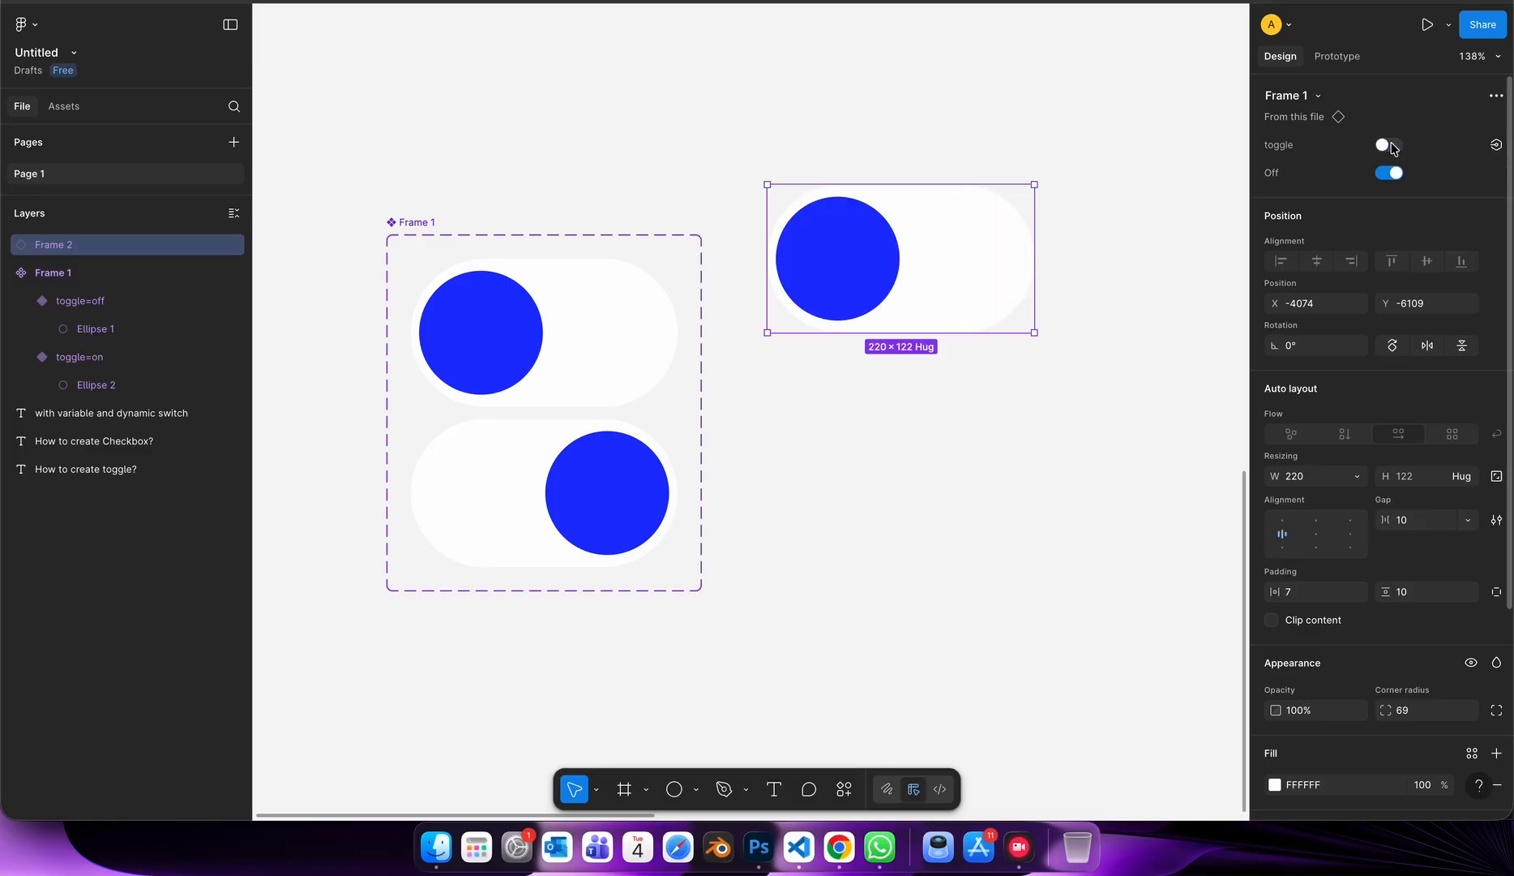
click(1389, 146)
click(1389, 146)
click(1389, 146)
click(1390, 146)
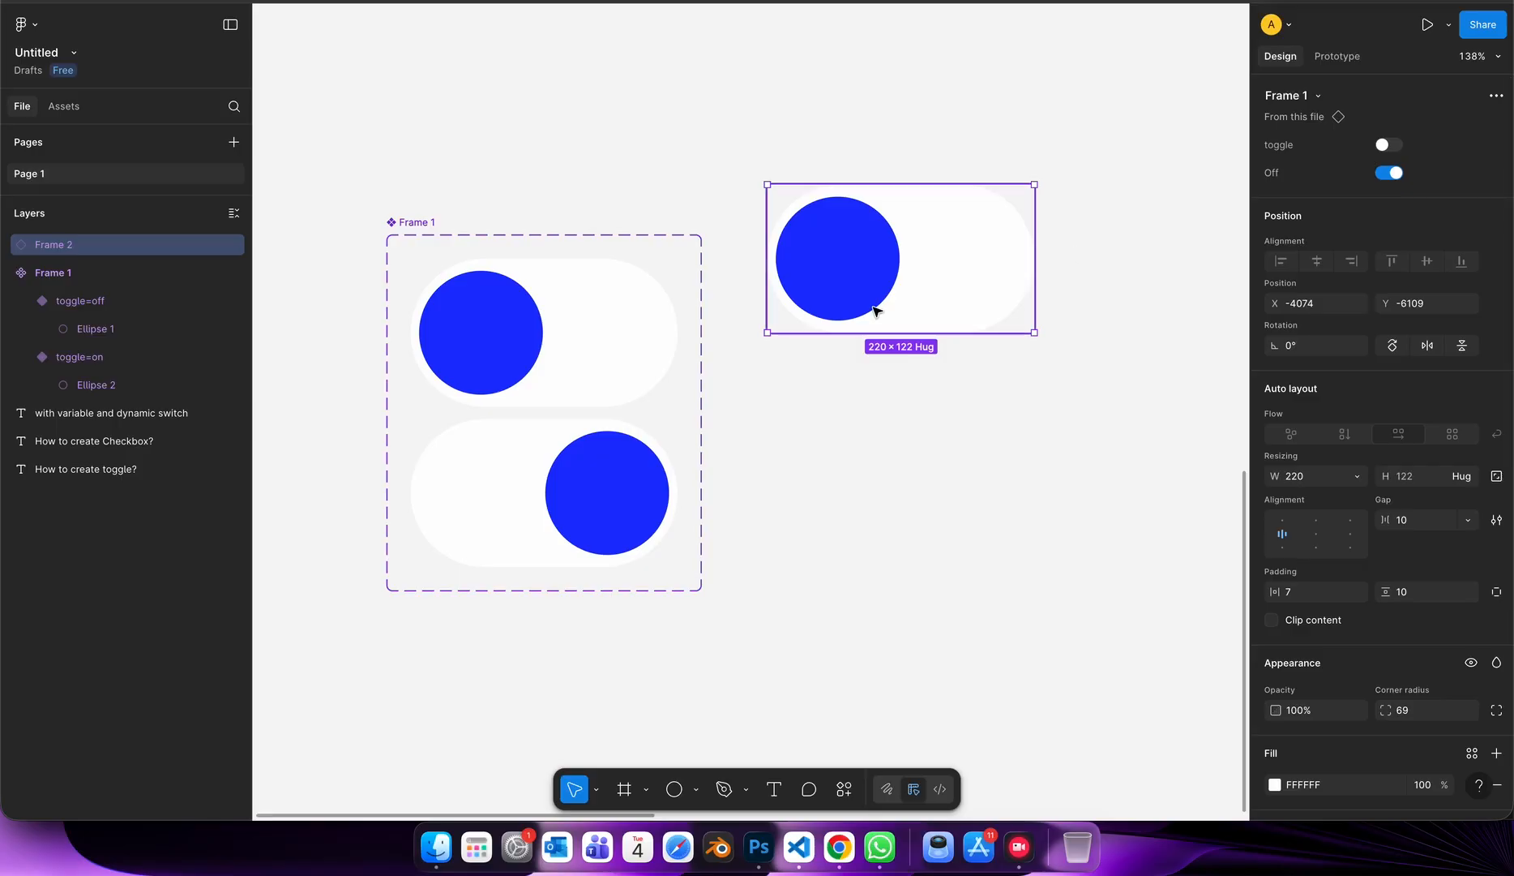
Change the fill of the off variant's circle to dark grey.
click(474, 328)
click(473, 328)
click(1275, 550)
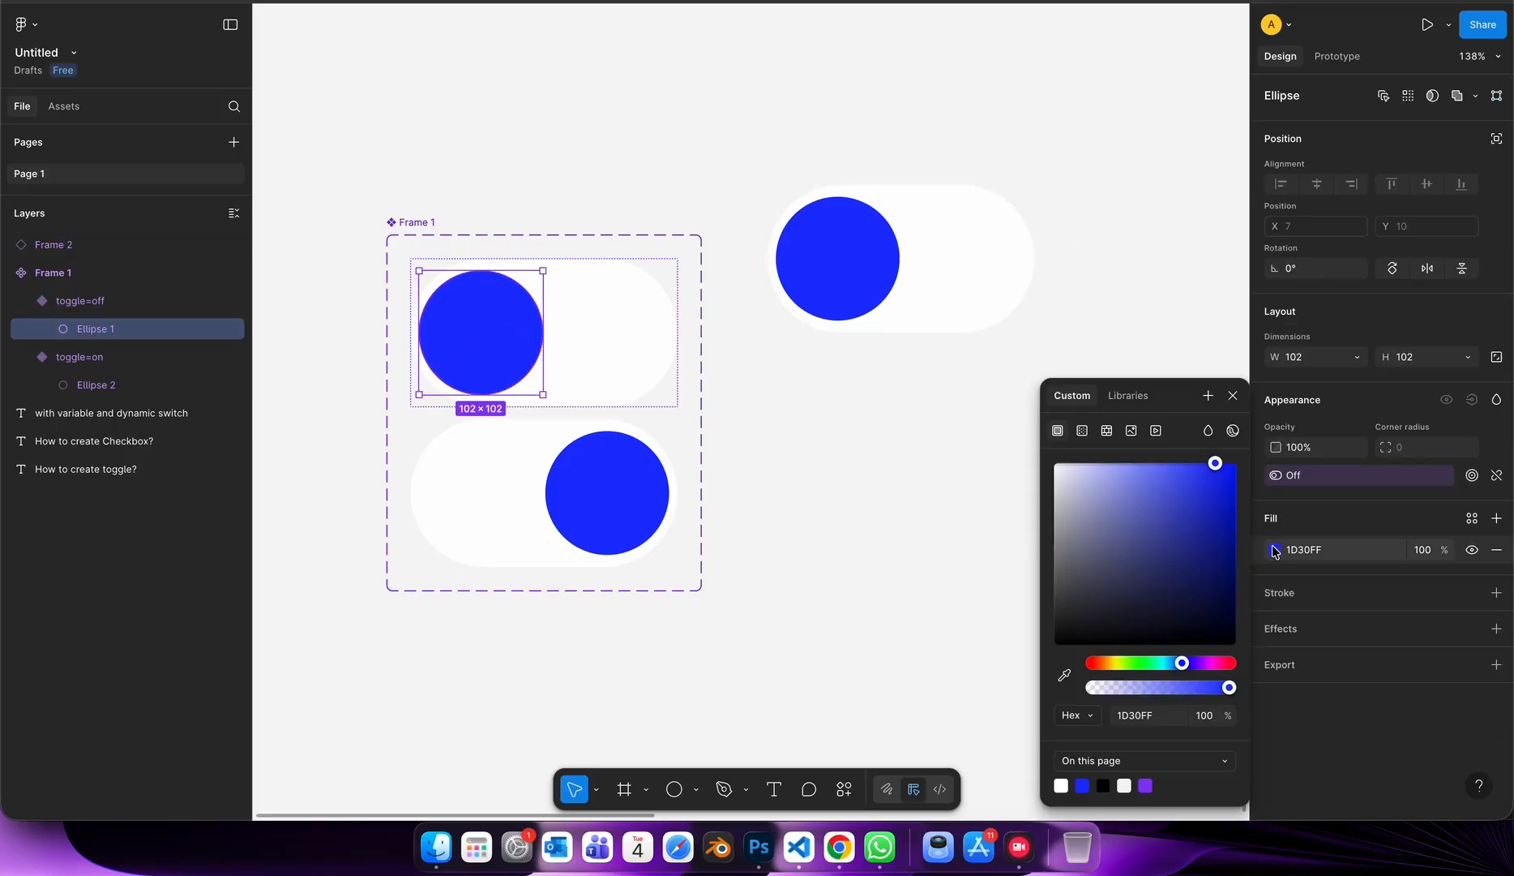
drag(1097, 536, 1050, 597)
click(952, 399)
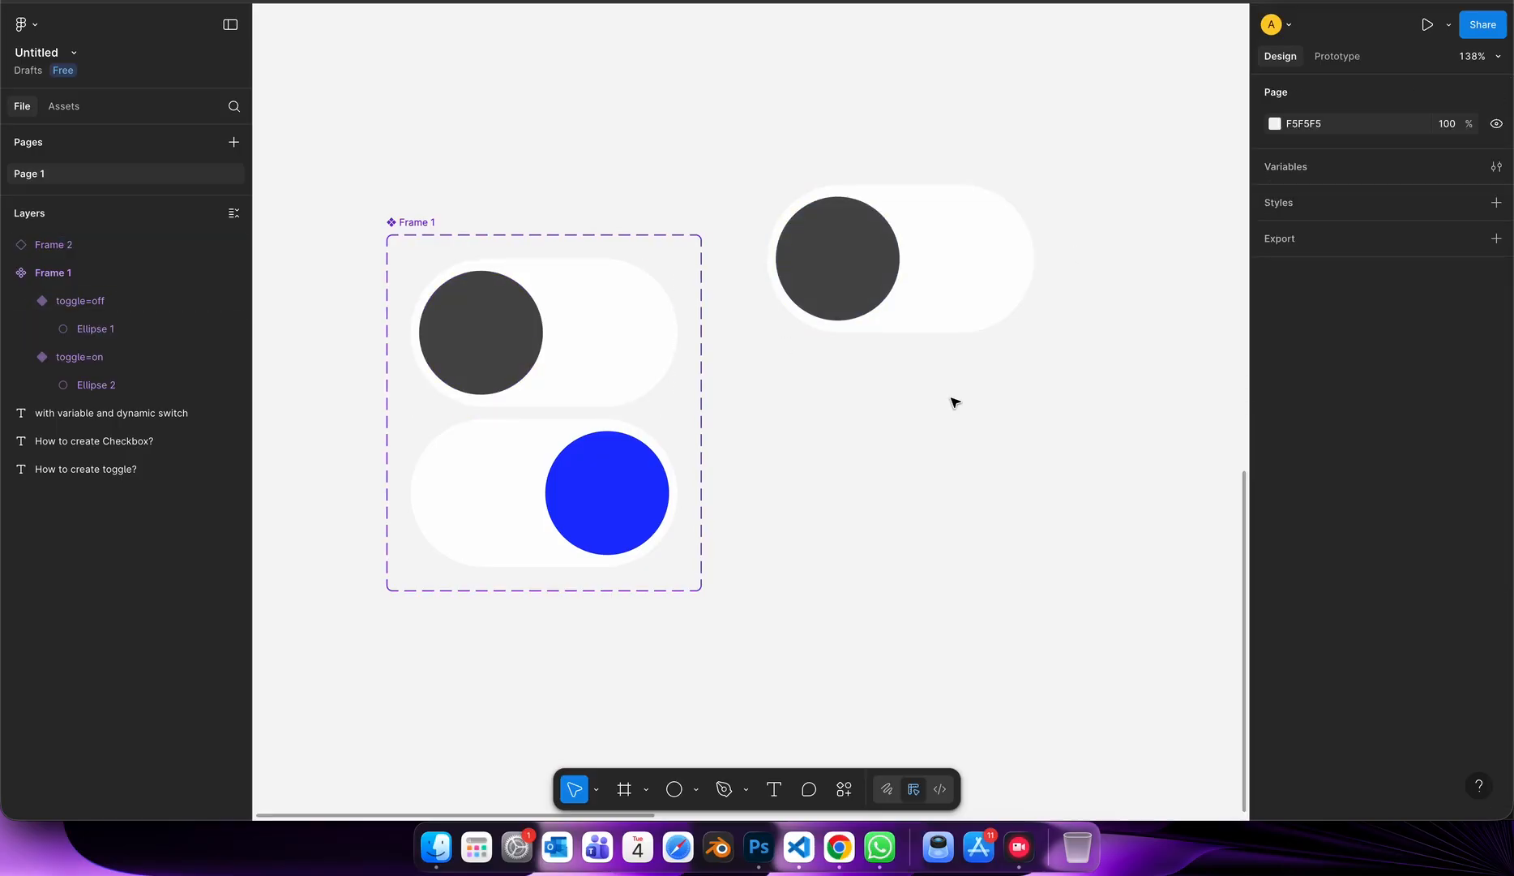
Move the instance further right of the component set and try its toggle property on and off.
click(960, 253)
scroll(960, 253, right, 4)
drag(677, 284, 989, 277)
click(1389, 144)
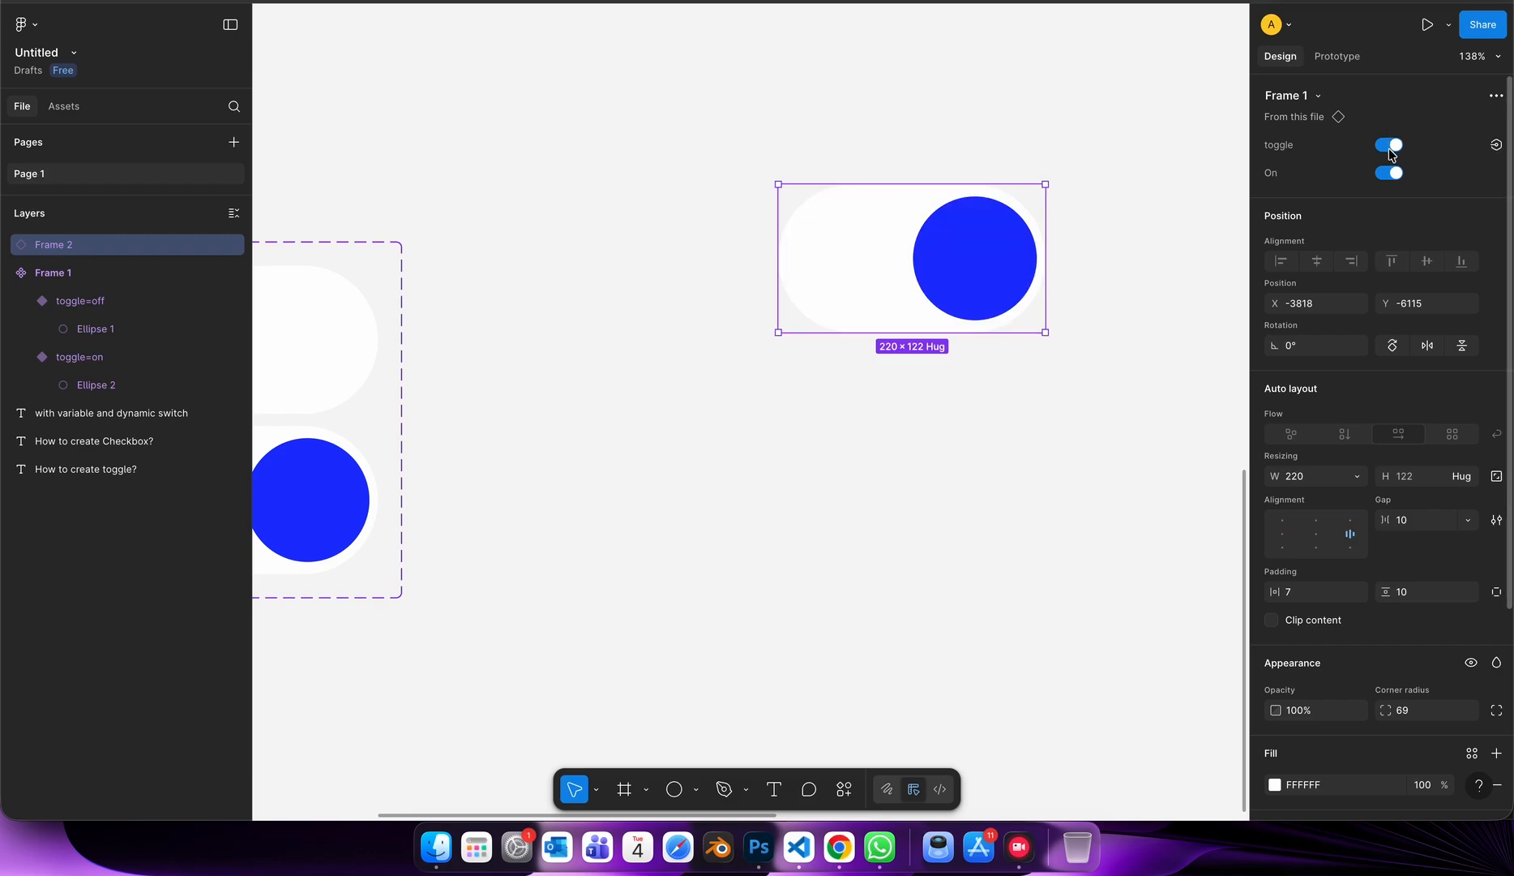
click(1389, 144)
click(1389, 144)
click(1389, 144)
Fill the on variant's background with light blue DBDEFF, derived from the blue sampled off its circle.
scroll(1126, 321, left, 5)
scroll(1127, 321, down, 2)
scroll(1127, 321, left, 3)
click(628, 304)
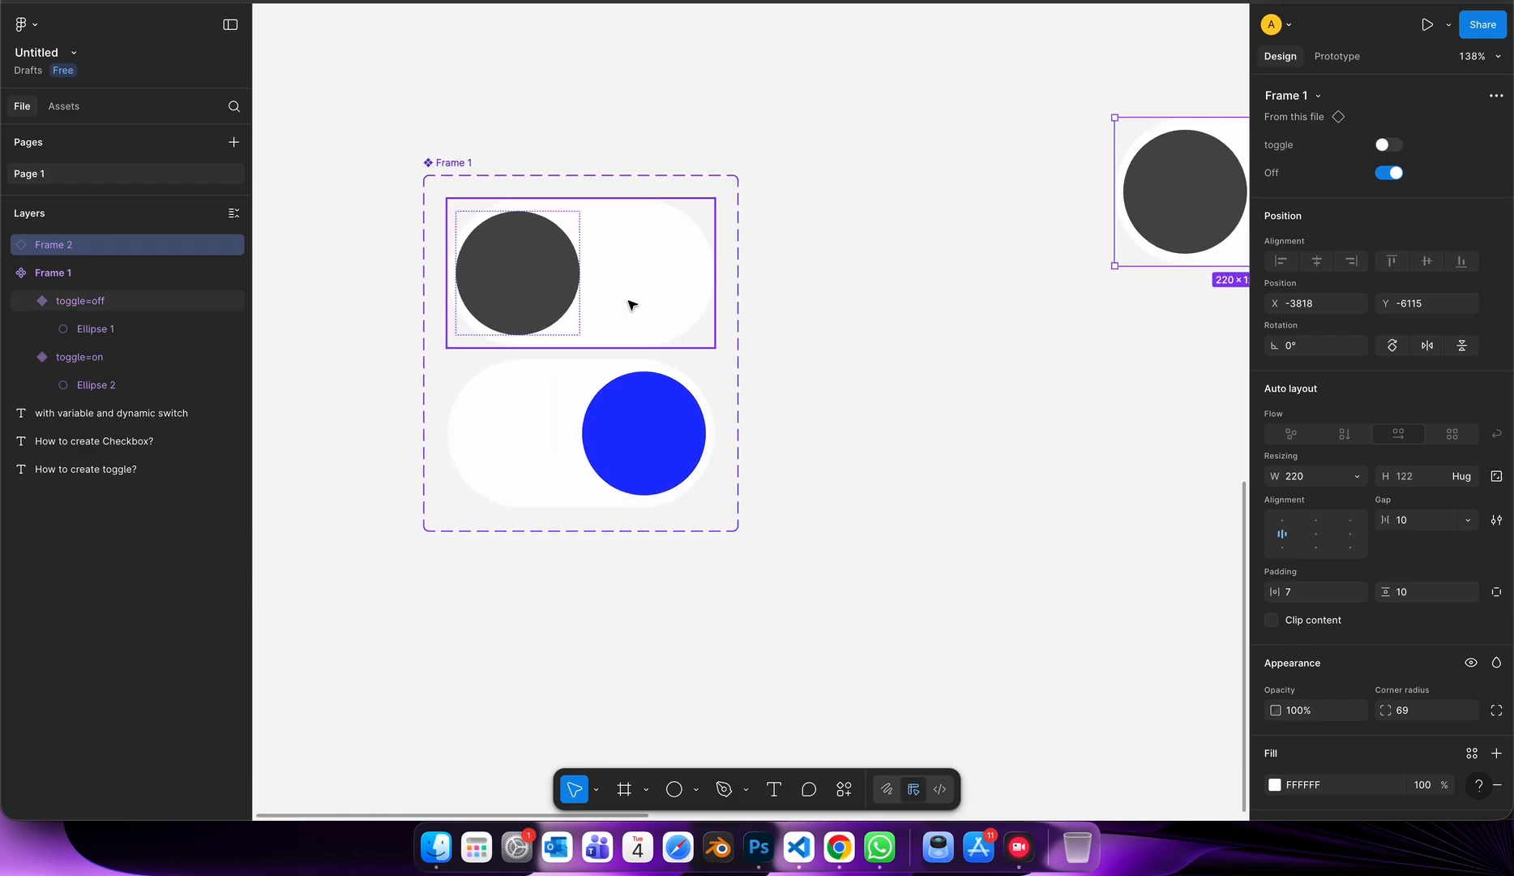
key(Tab)
scroll(1325, 686, down, 3)
click(1274, 681)
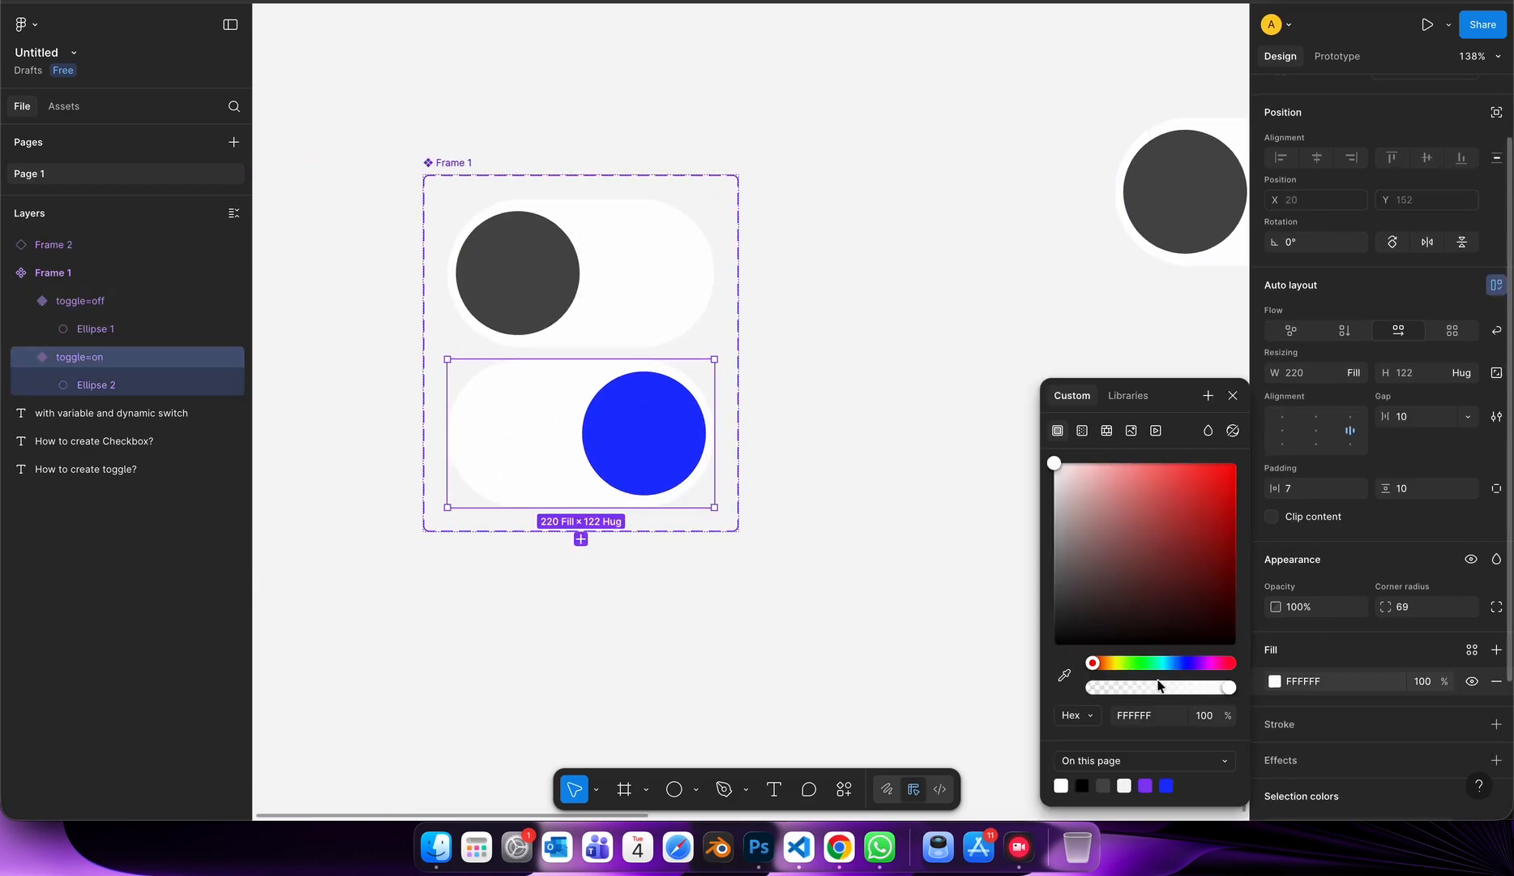
click(1065, 675)
click(662, 460)
drag(1188, 480, 1074, 456)
click(884, 505)
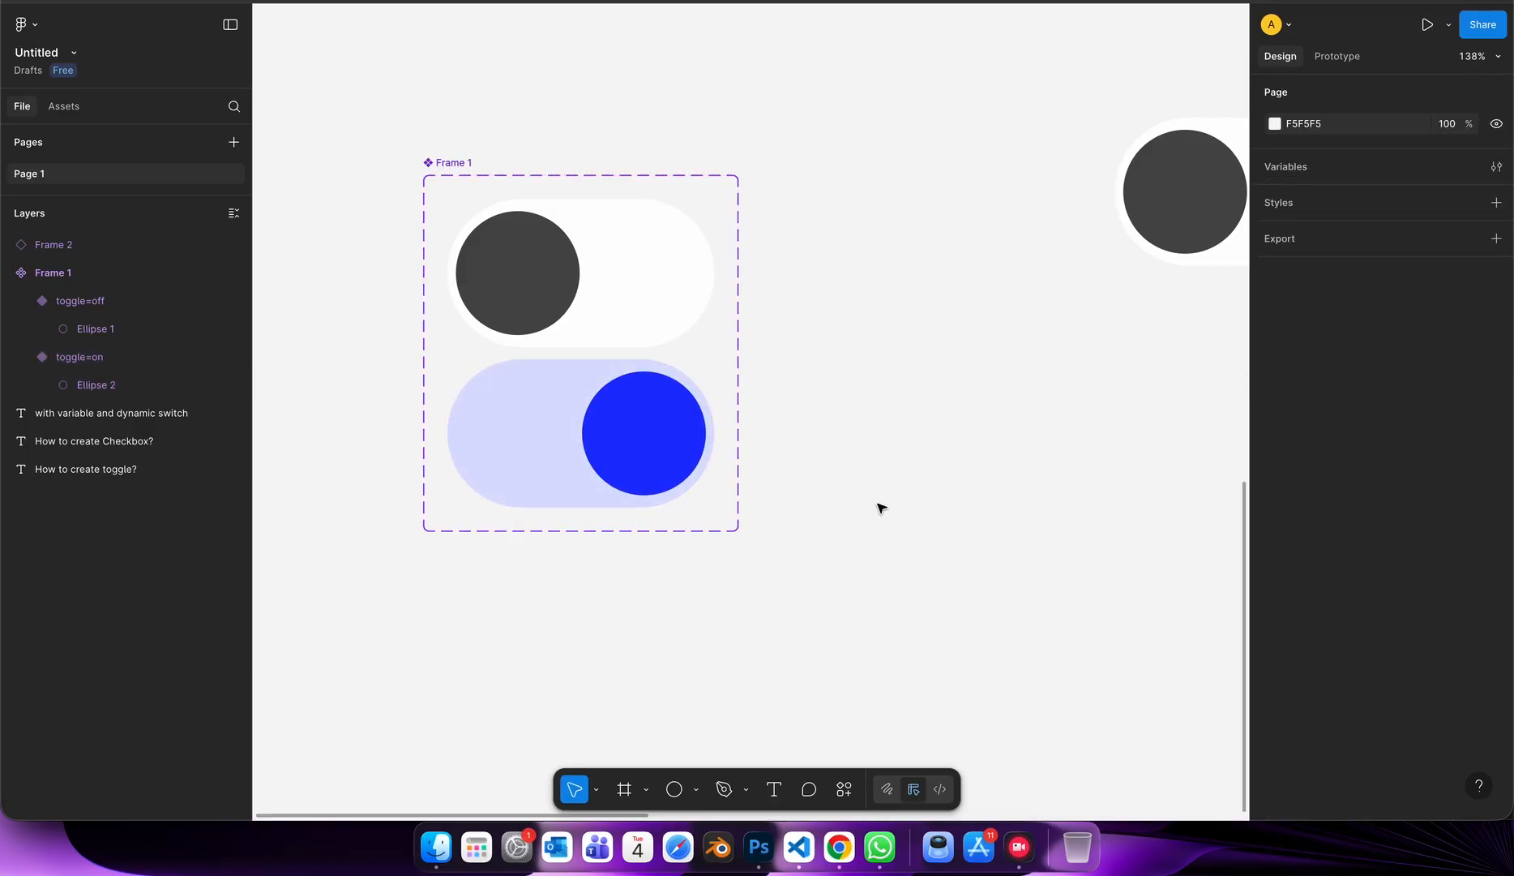
Add an inside stroke of weight 1 in light blue 8992FF to the on variant, derived from its circle's blue.
click(695, 407)
scroll(1297, 685, down, 3)
click(1279, 689)
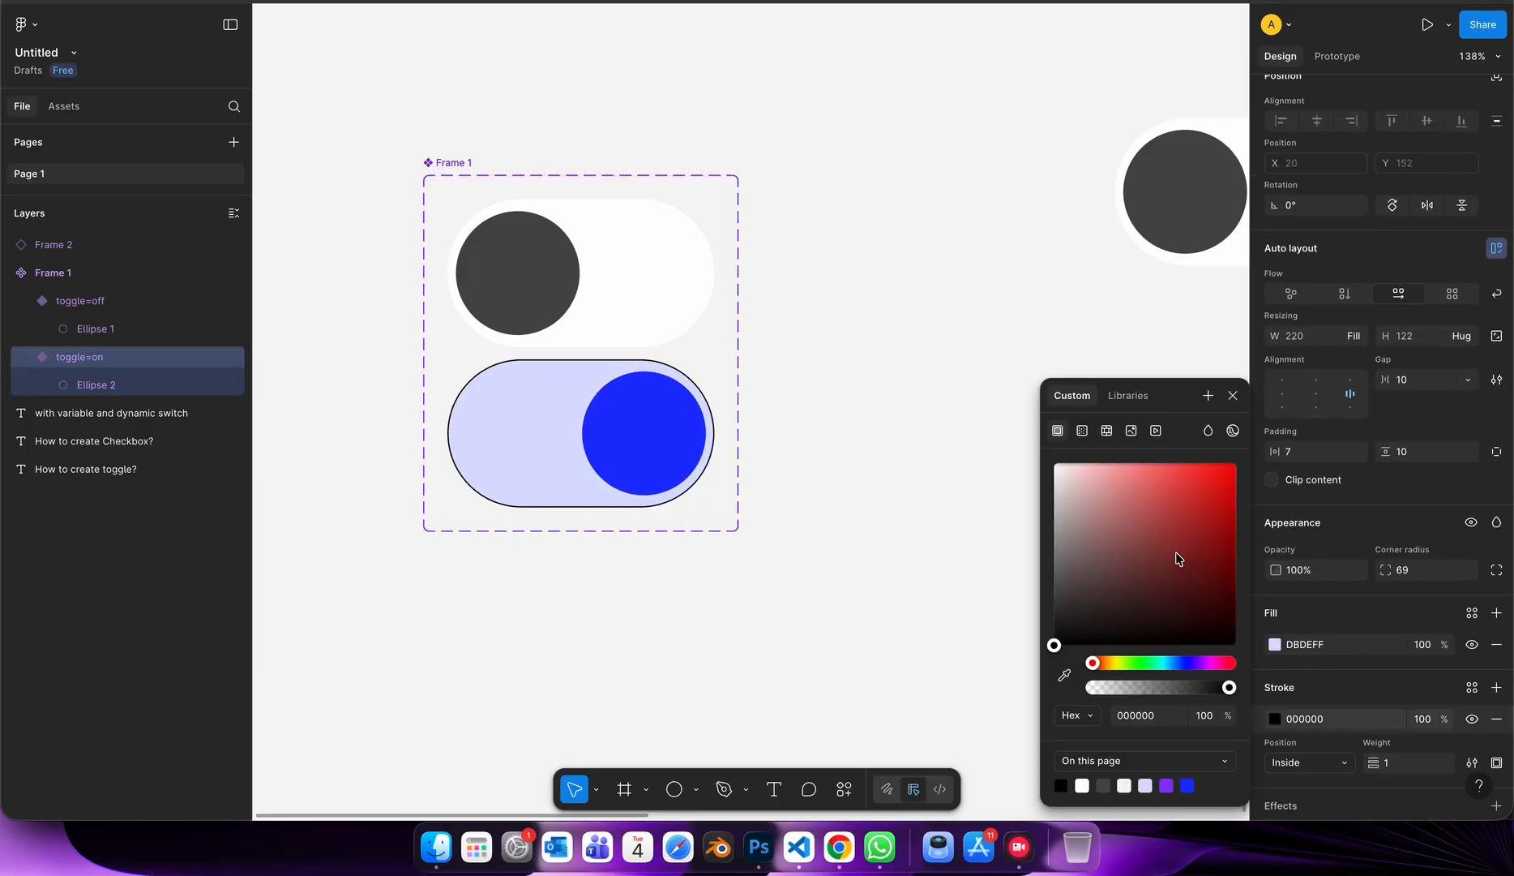
click(1065, 675)
click(679, 440)
click(1137, 465)
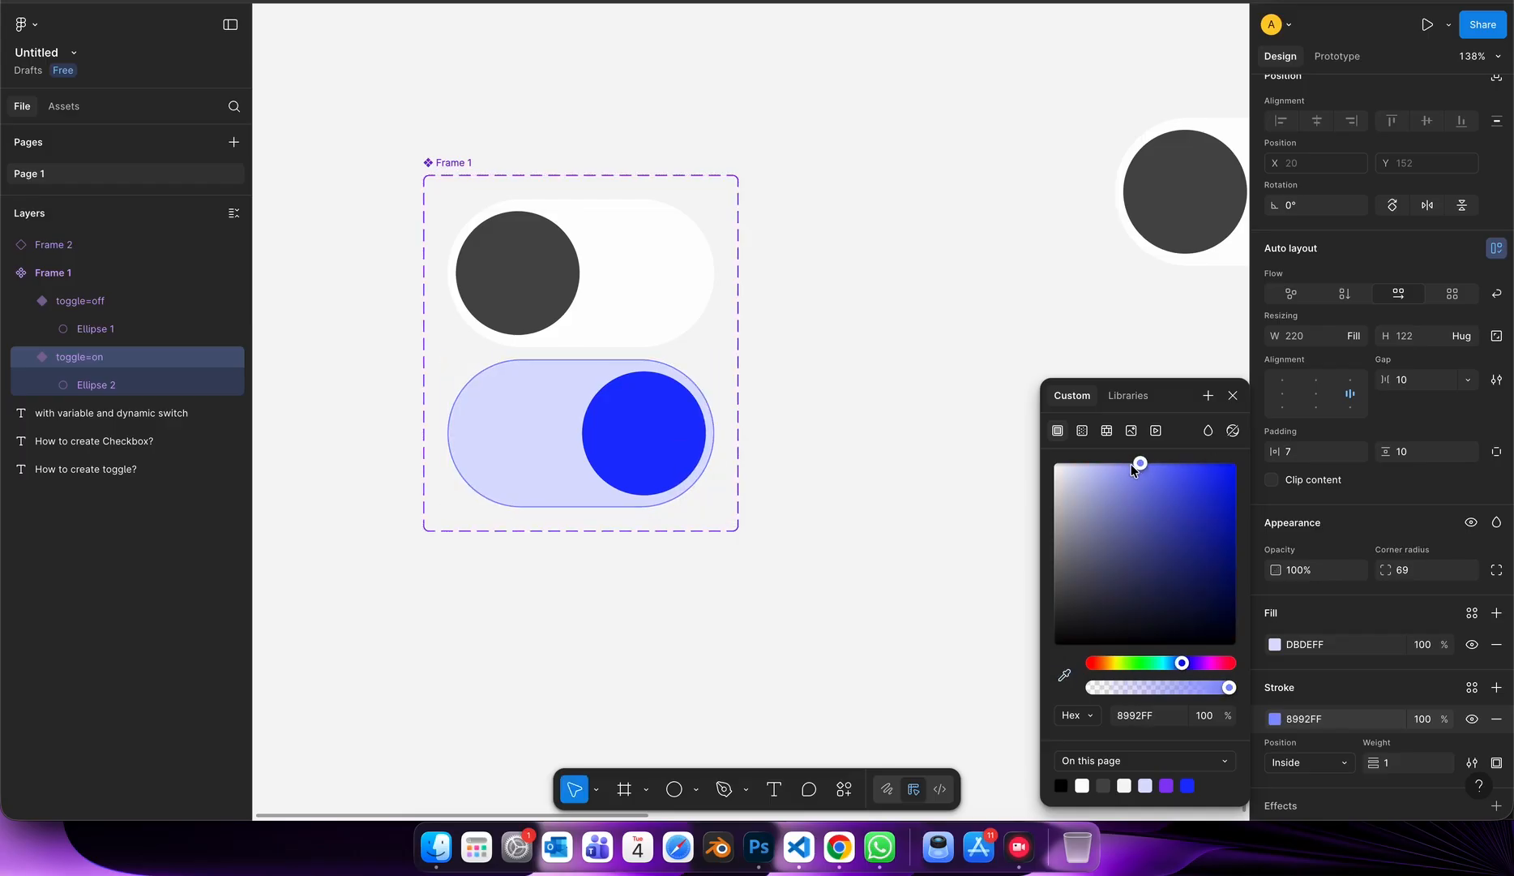
click(870, 467)
Check the restyled variants by switching the instance's toggle property on and off.
scroll(872, 462, right, 4)
click(892, 297)
scroll(891, 297, right, 2)
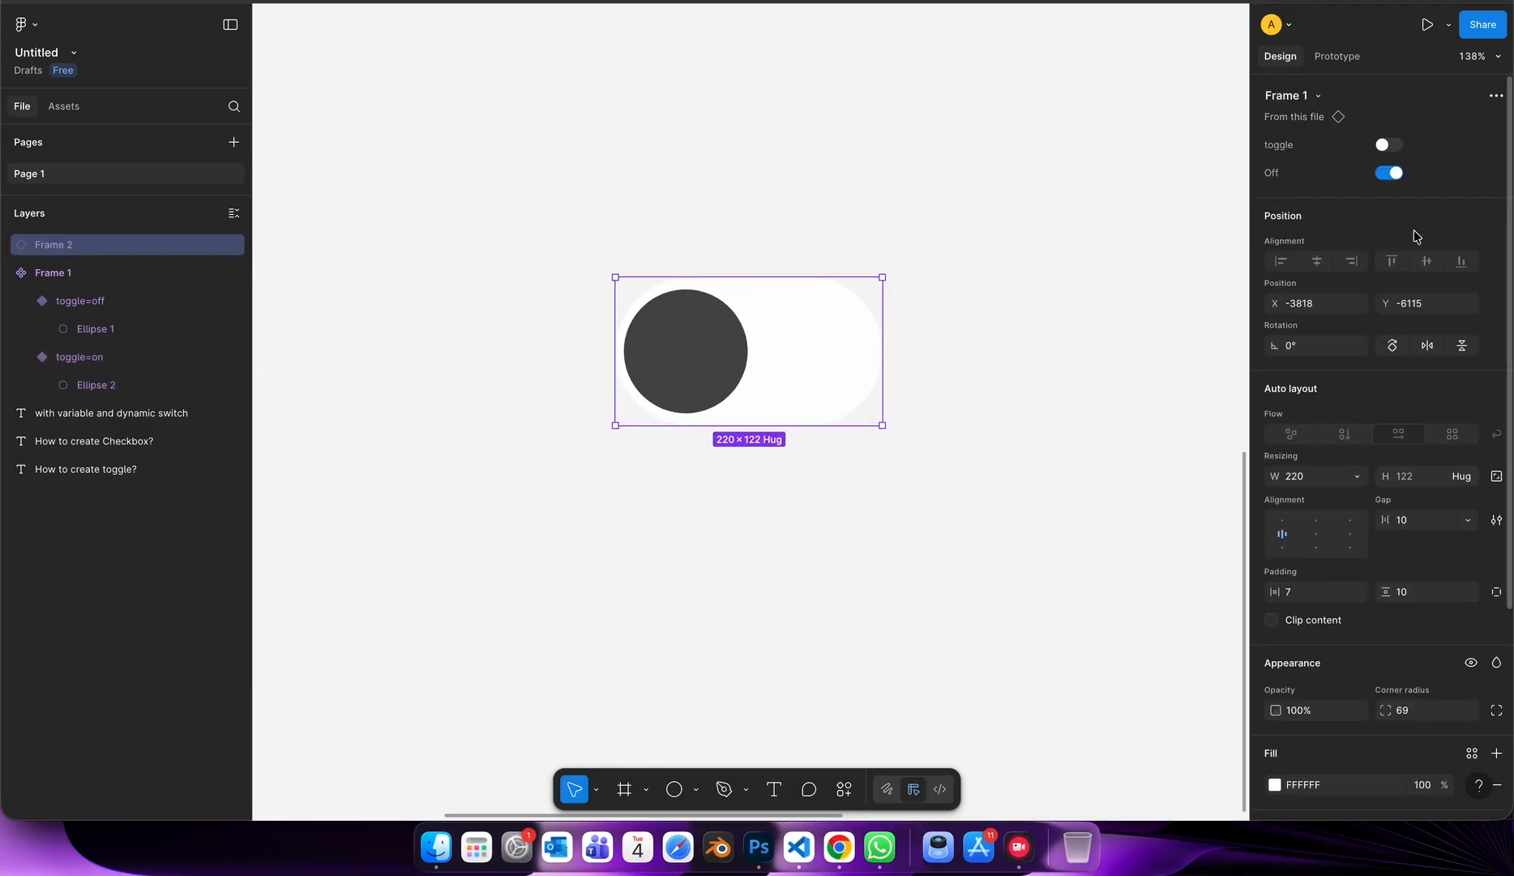
click(1395, 146)
click(1395, 146)
click(1395, 146)
click(1395, 146)
click(1182, 582)
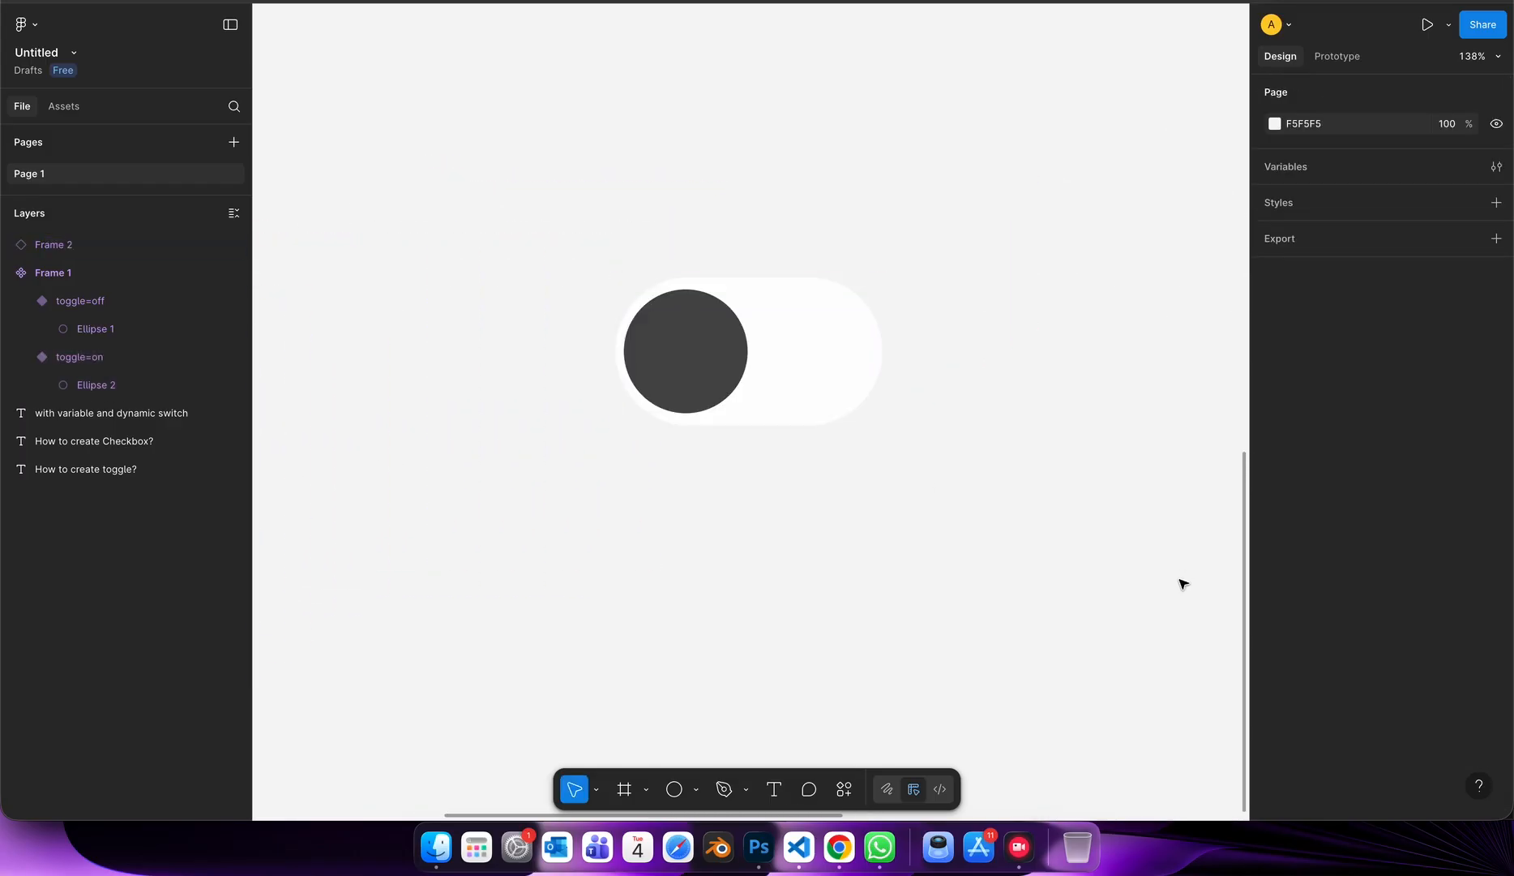
Move the toggle instance closer to the component set, to about X -3921, Y -6043.
scroll(1182, 583, down, 5)
scroll(1113, 587, right, 2)
scroll(1069, 581, up, 3)
scroll(963, 474, down, 3)
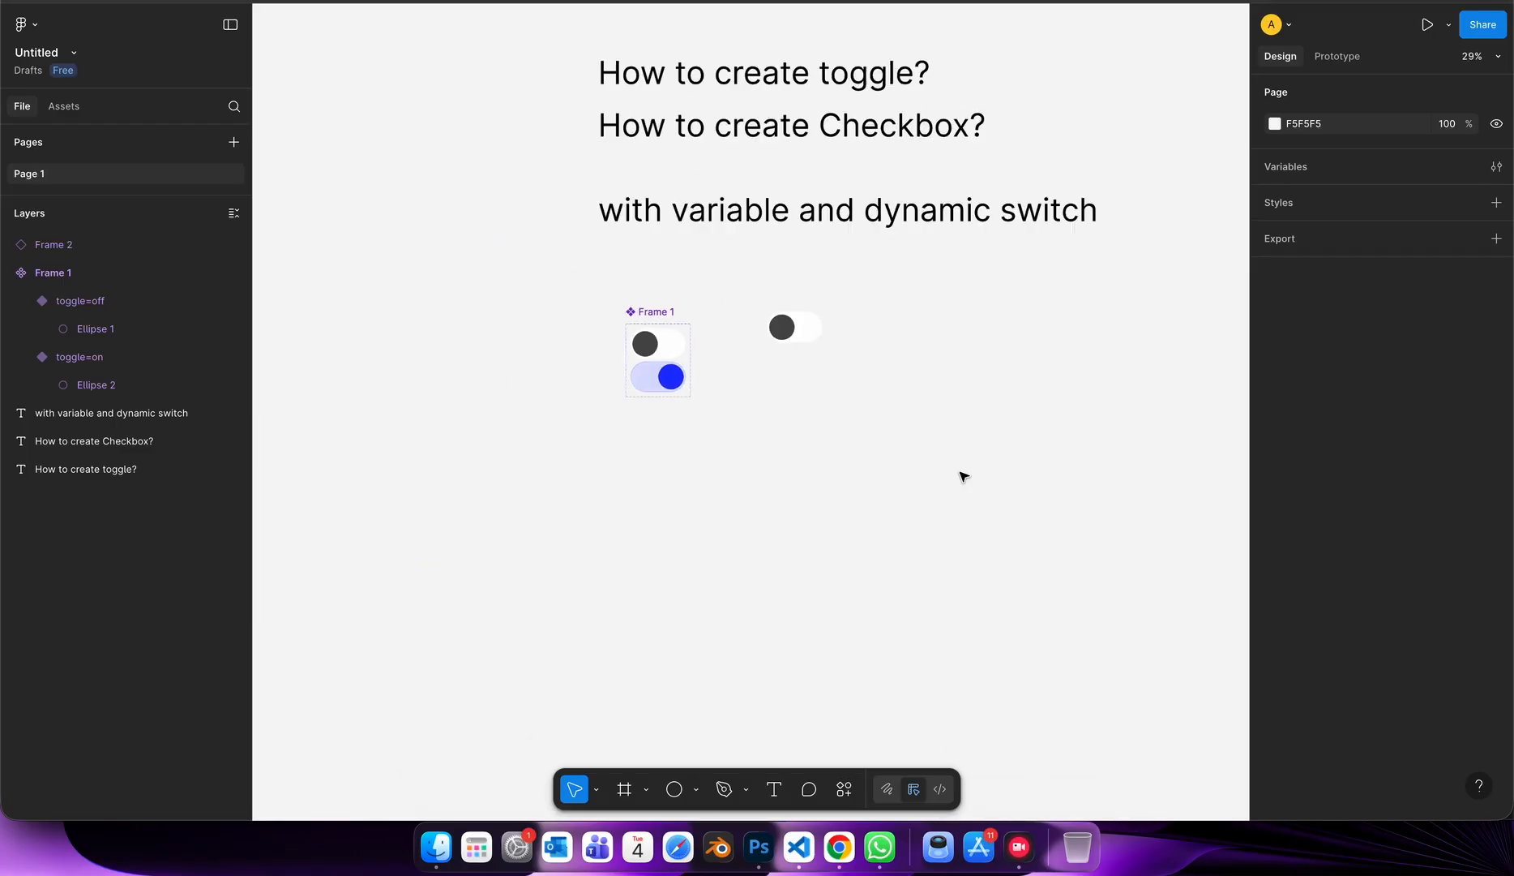
scroll(842, 365, up, 3)
click(796, 315)
scroll(803, 342, down, 3)
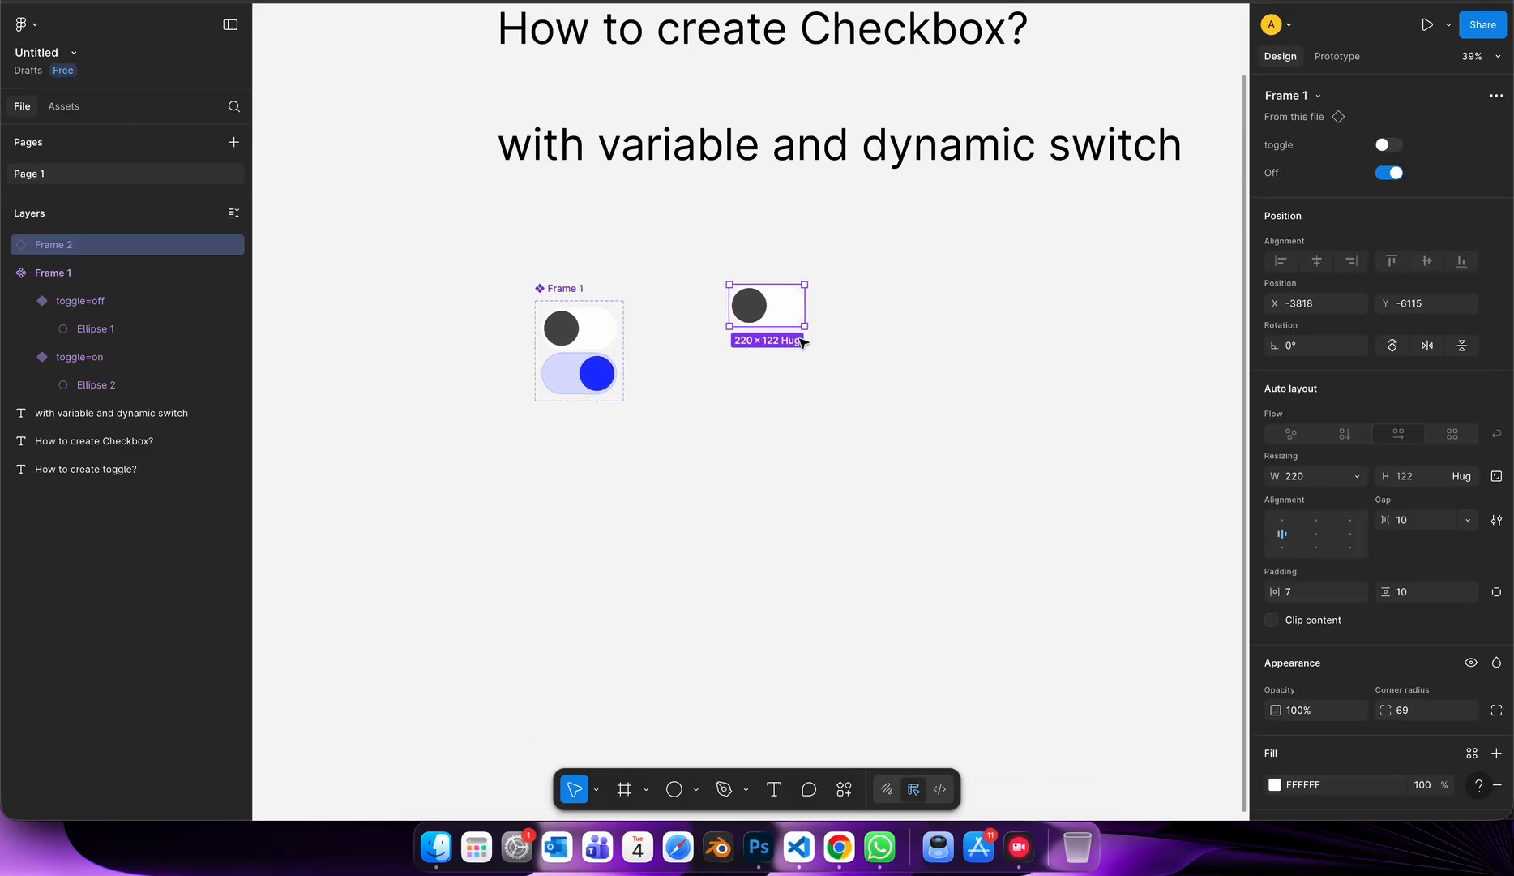
drag(754, 301, 730, 330)
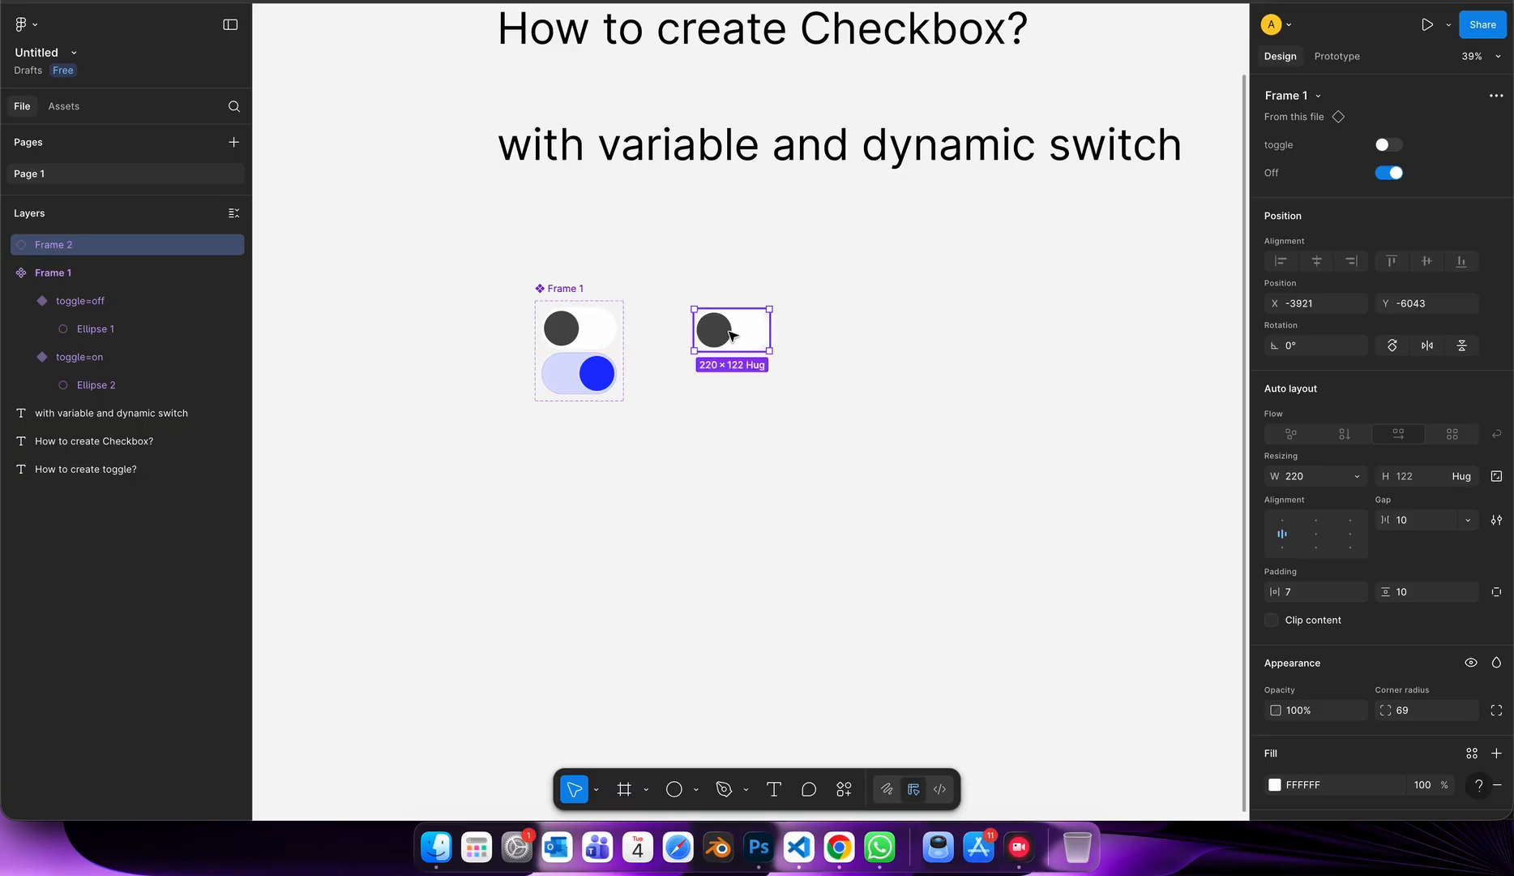
Draw a grey square below the component set and round its corners.
scroll(819, 373, down, 2)
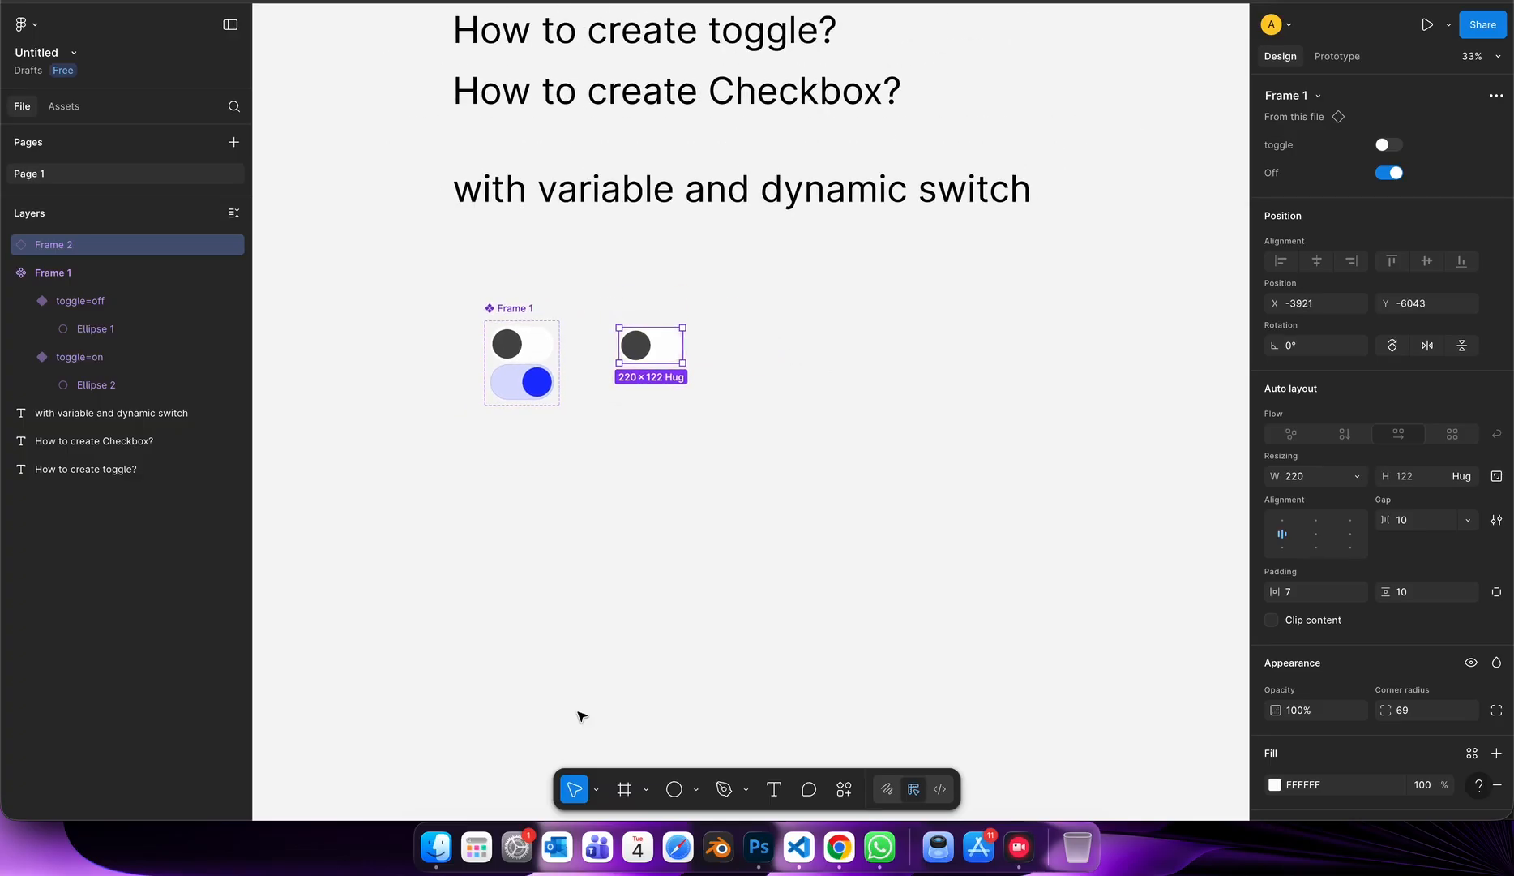
click(696, 789)
click(727, 625)
scroll(494, 474, up, 3)
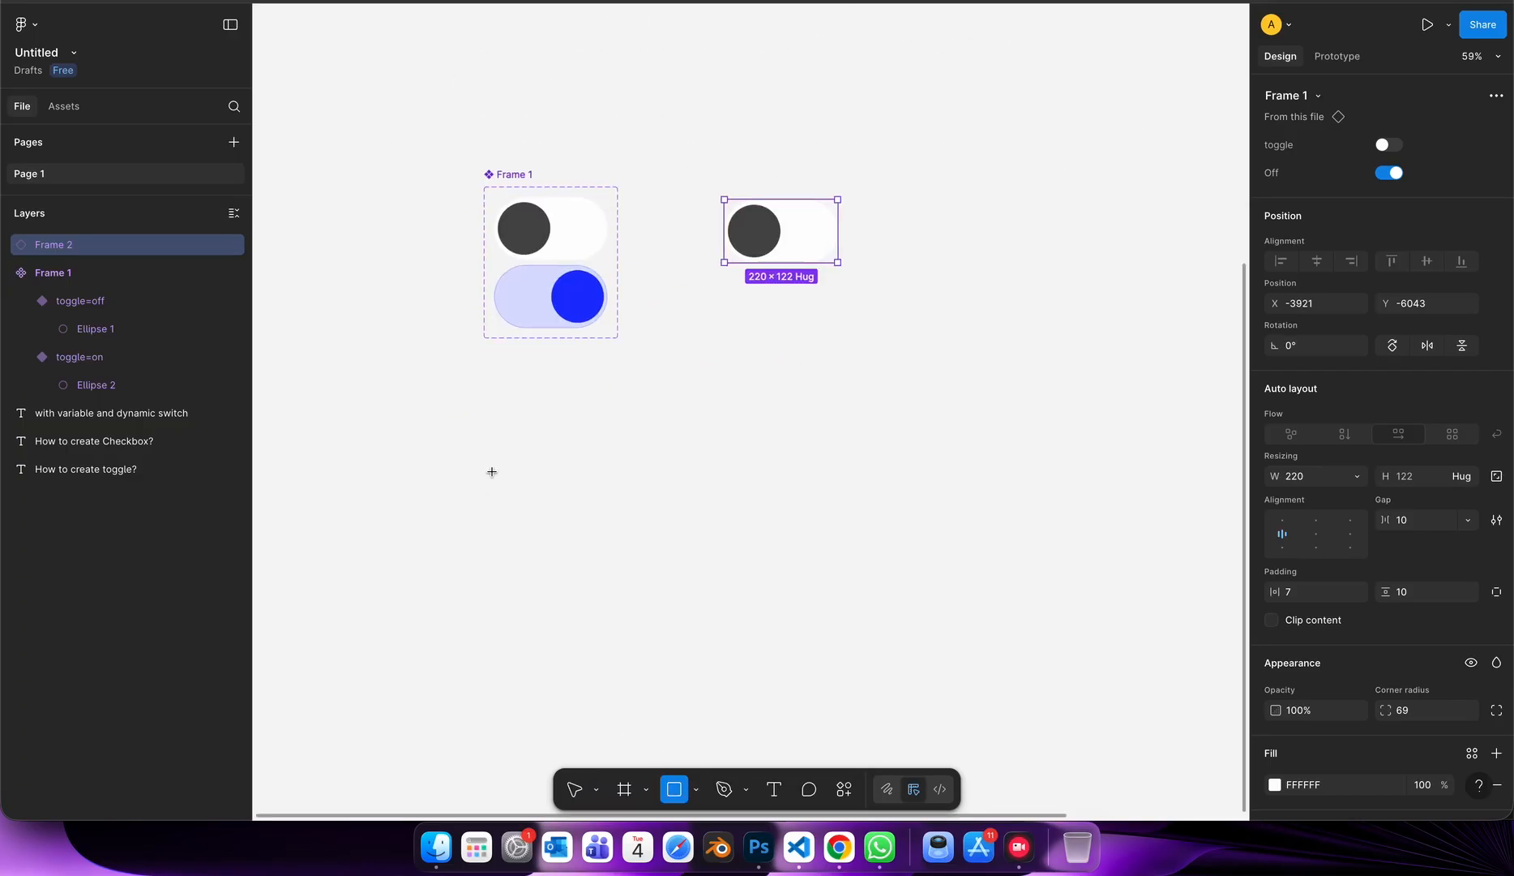
drag(496, 459, 572, 532)
scroll(567, 519, up, 5)
drag(628, 407, 616, 438)
click(694, 521)
Search the Iconify plugin for check and import the material-symbols:check-rounded icon onto the canvas, to the right of the grey square.
click(843, 789)
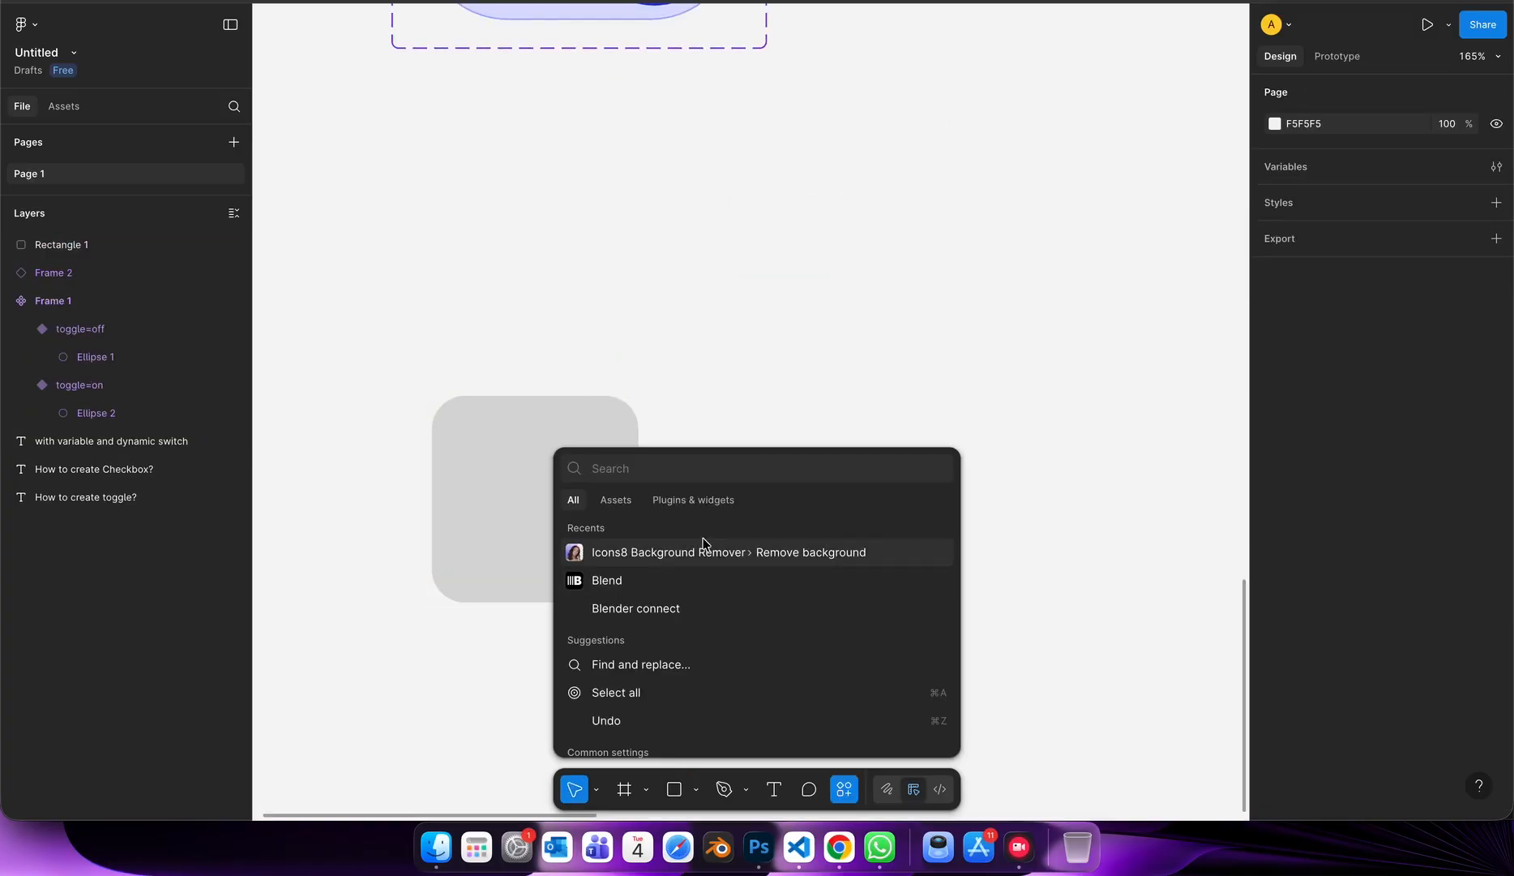
click(694, 498)
click(640, 673)
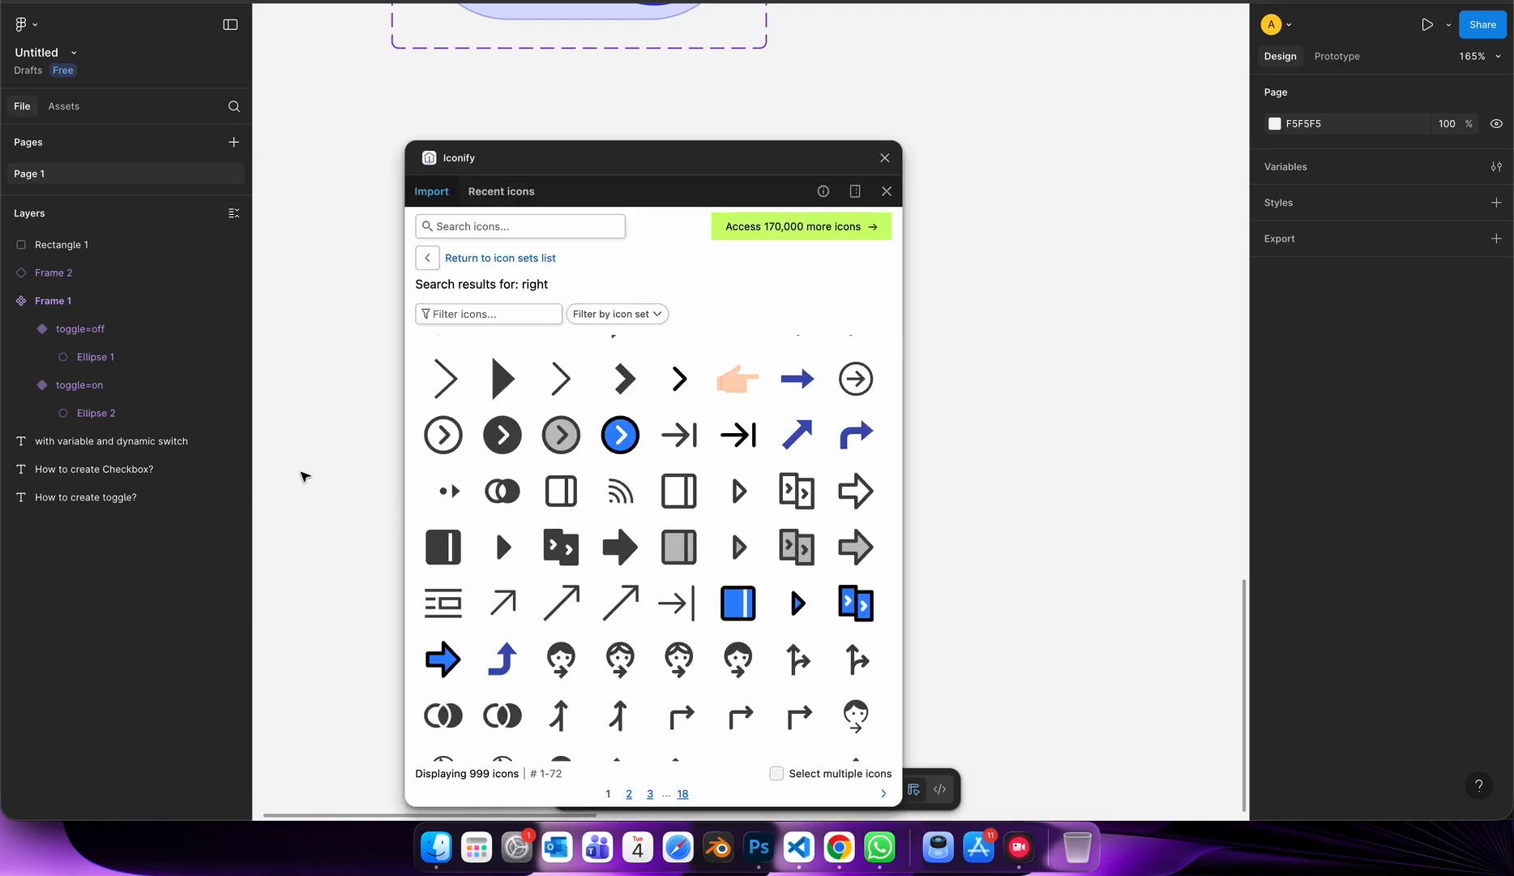
click(499, 224)
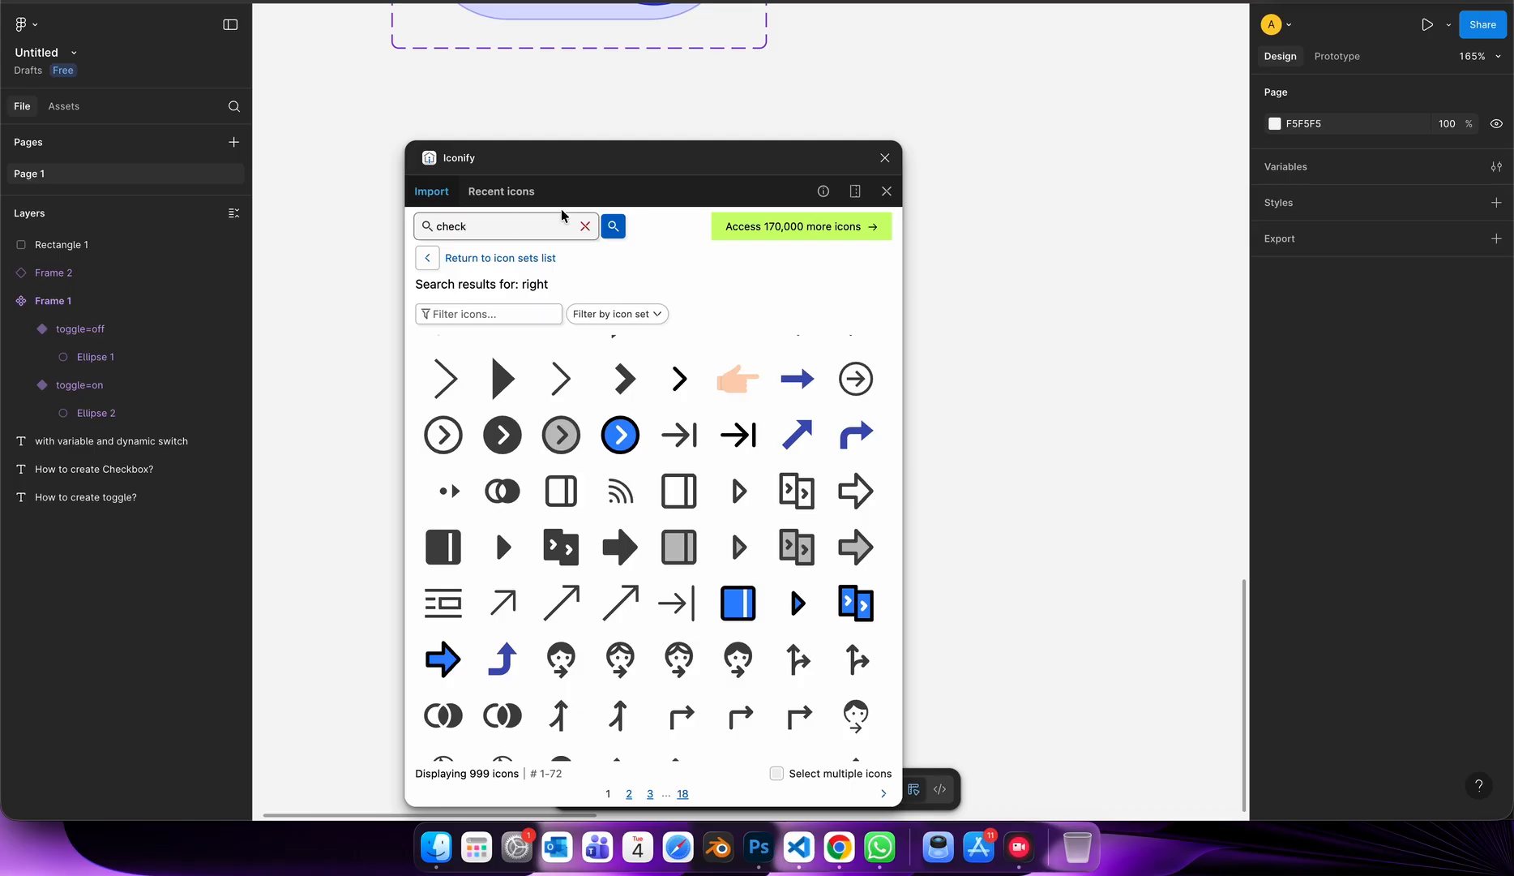
click(612, 227)
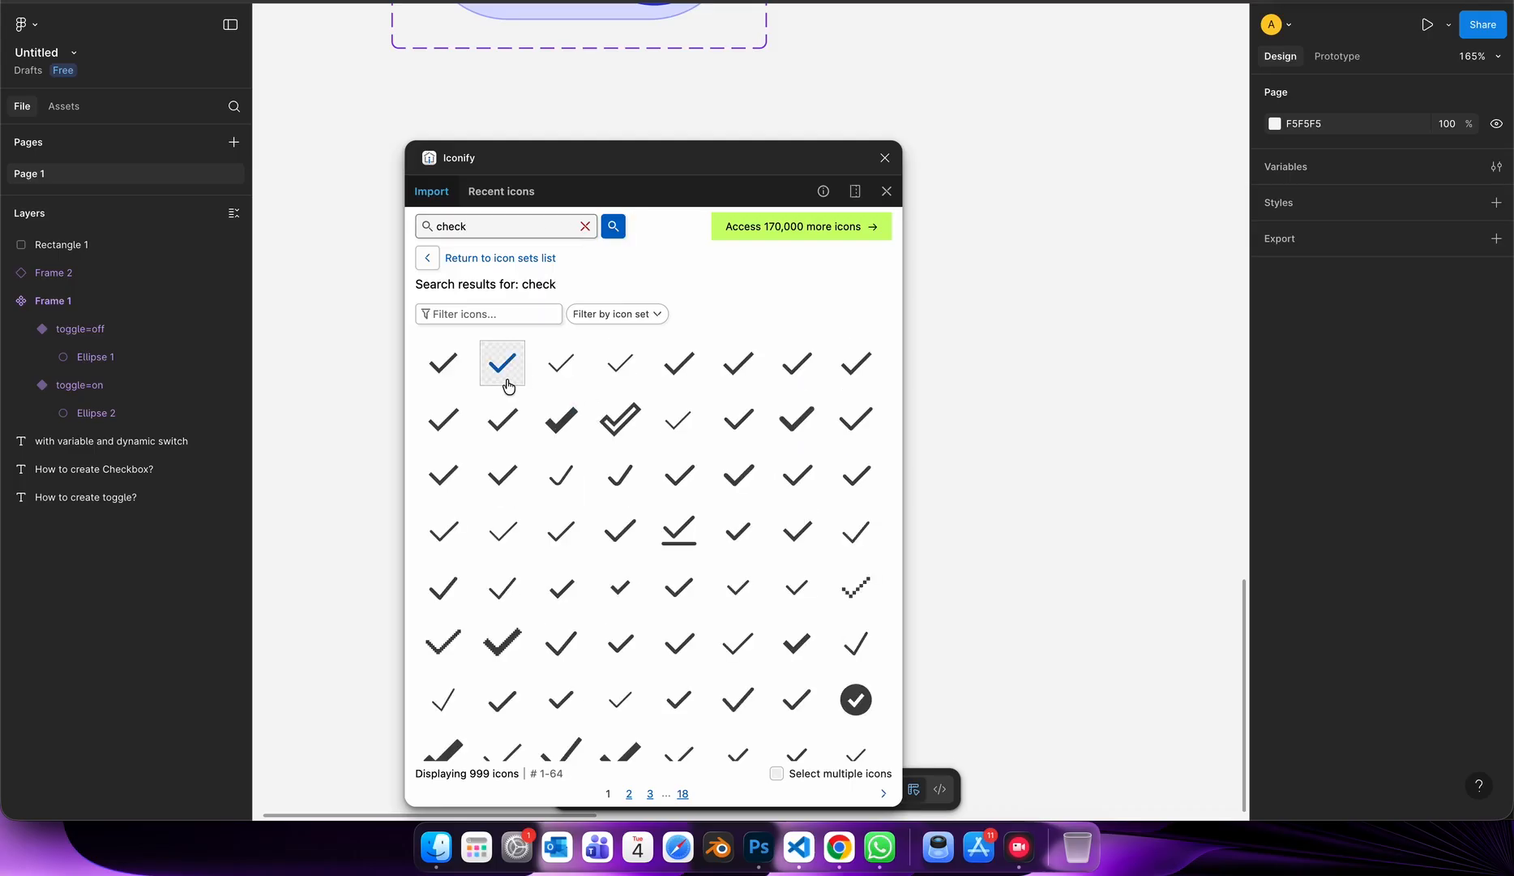
drag(997, 361, 1019, 364)
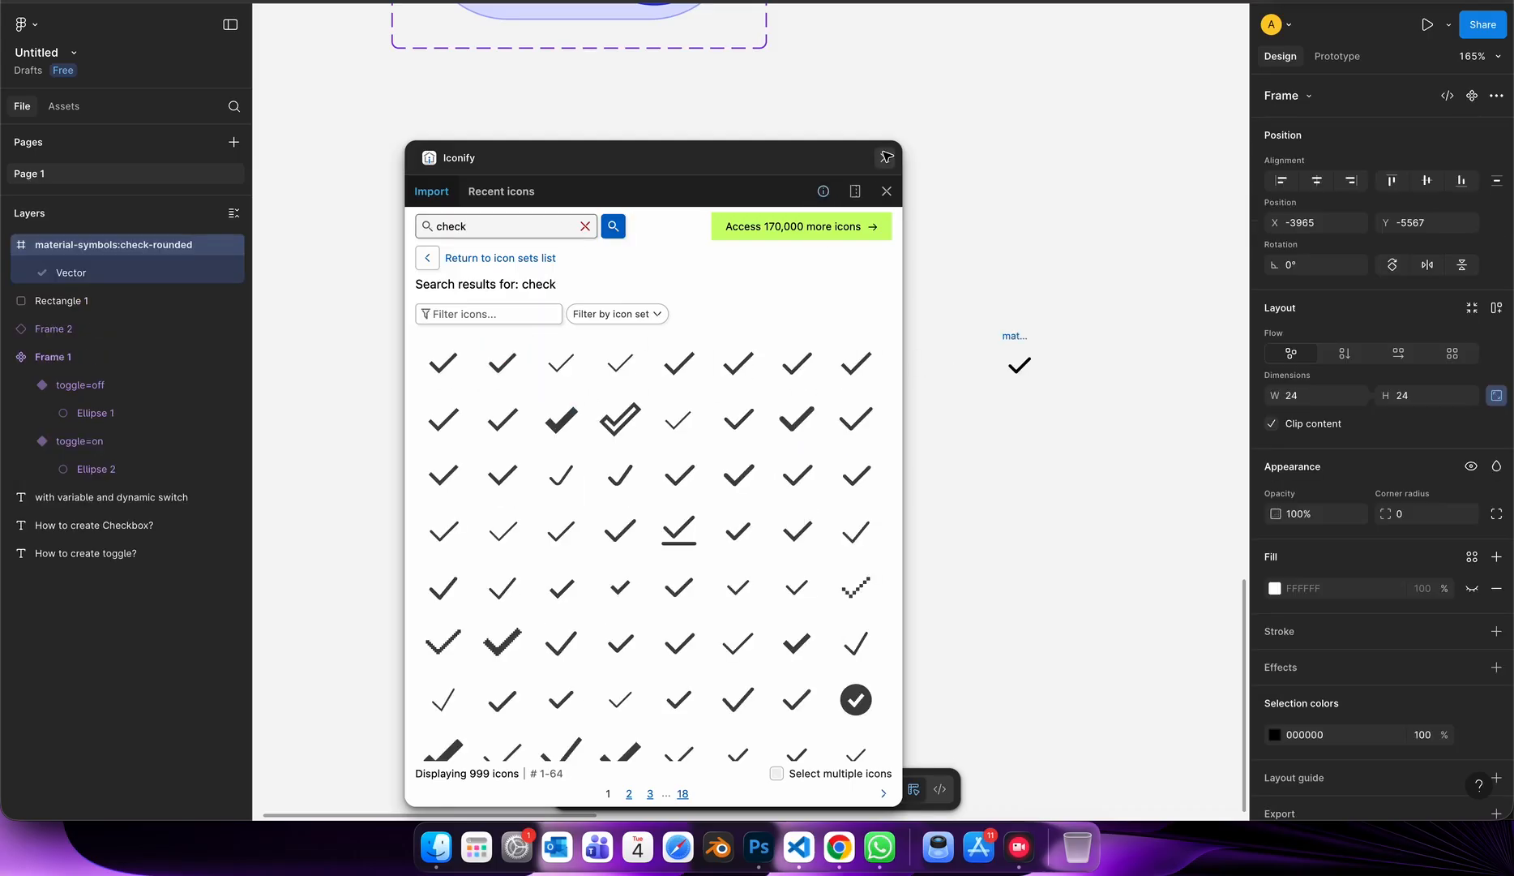
Group the check icon, convert the group to an auto layout frame of 68 × 68, and centre its content.
key(super+g)
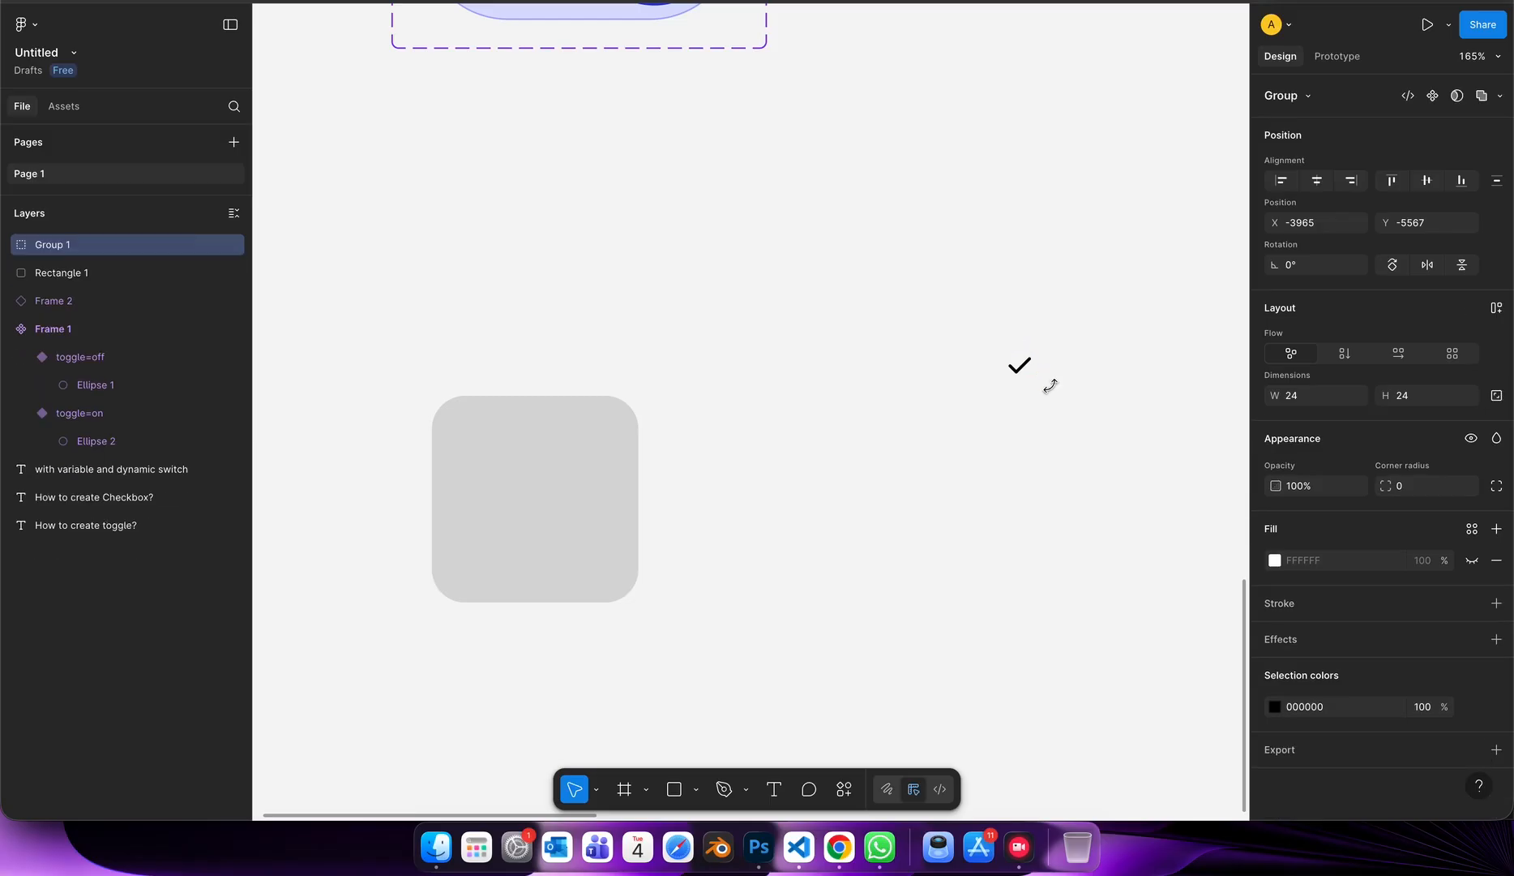
click(1497, 308)
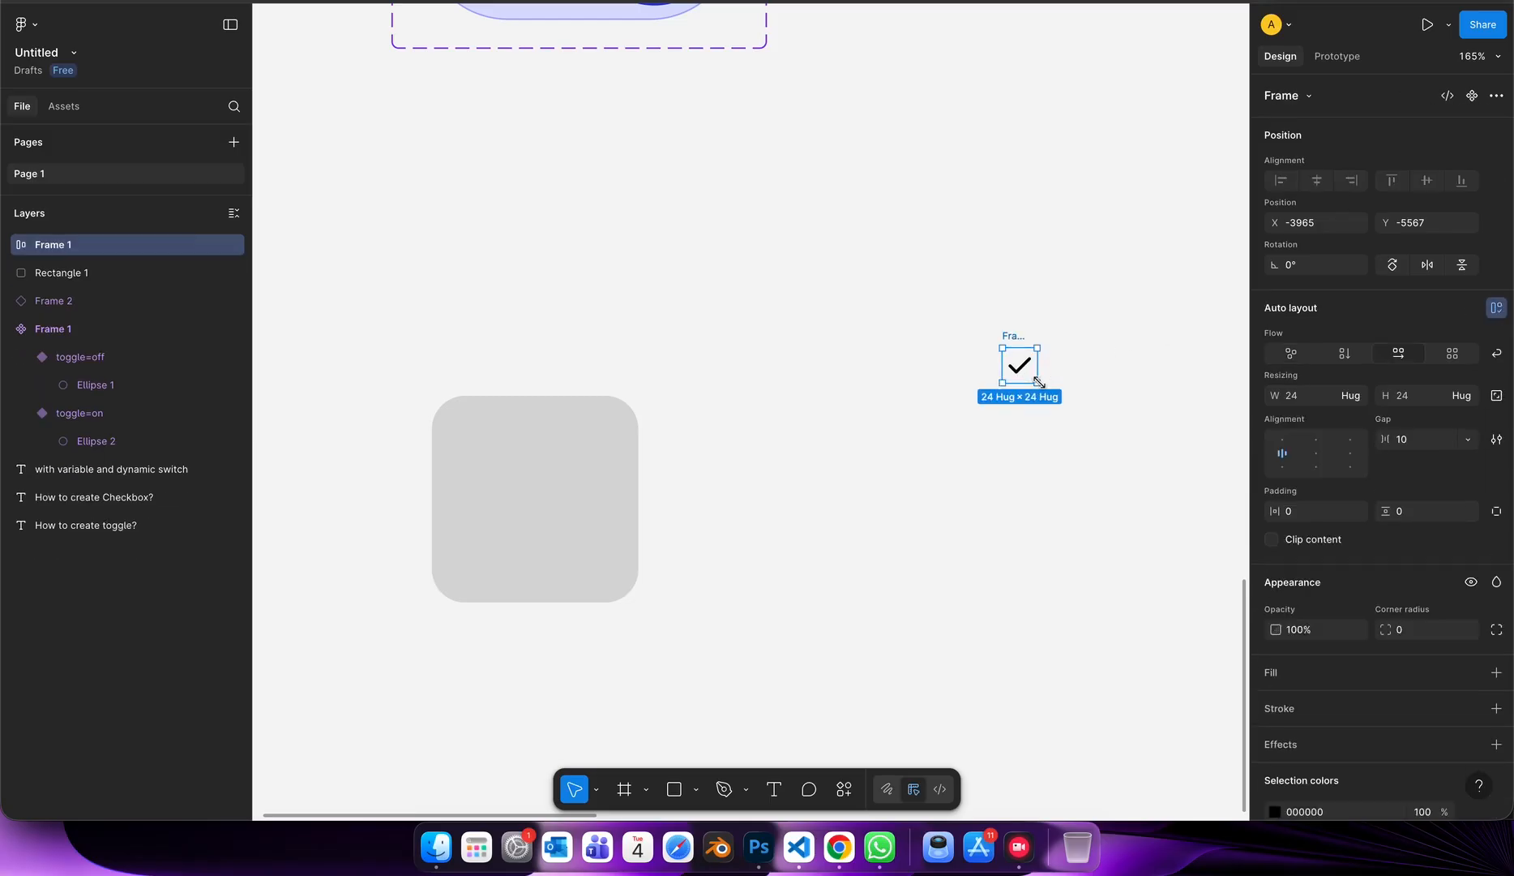
drag(1038, 381, 1101, 446)
click(1316, 452)
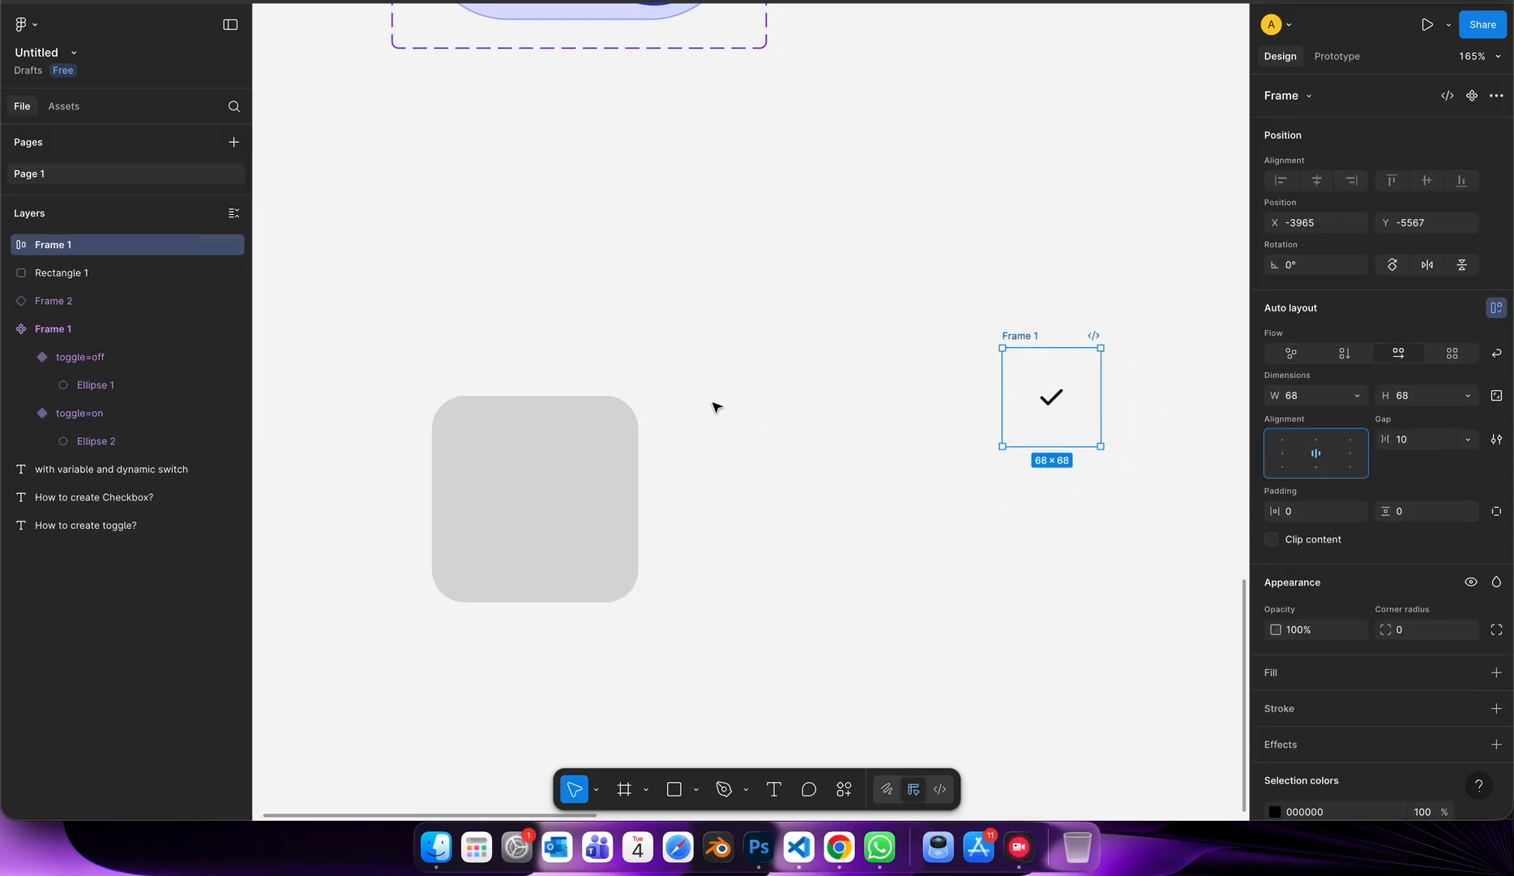
Delete the grey rounded square and move the check icon frame into its place.
click(539, 423)
key(Delete)
drag(1044, 384, 536, 423)
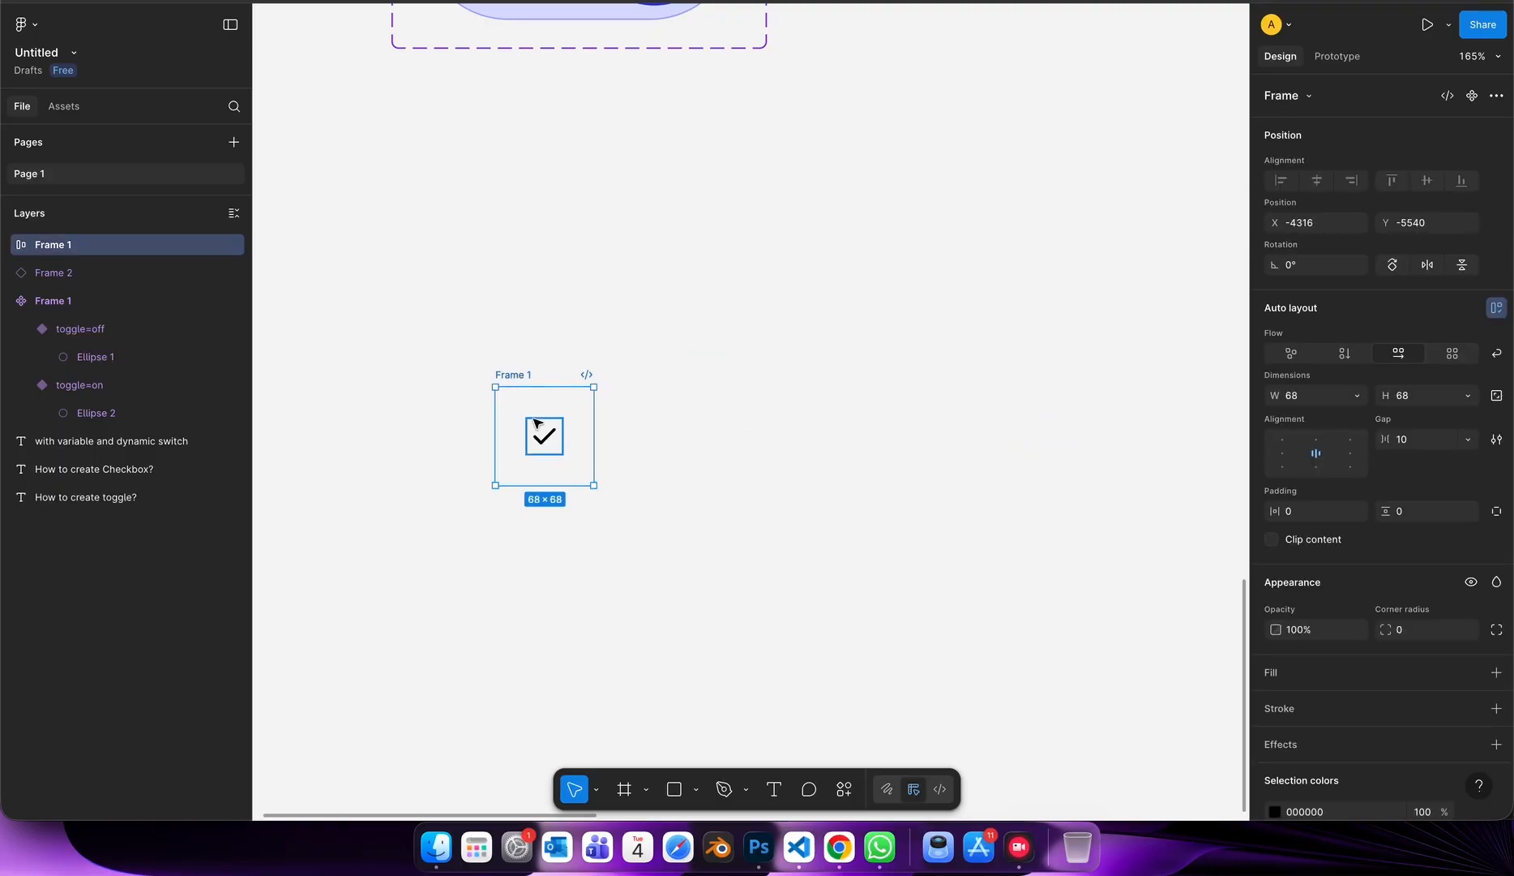
Add a white FFFFFF fill to the check icon frame.
scroll(532, 418, up, 5)
click(1271, 672)
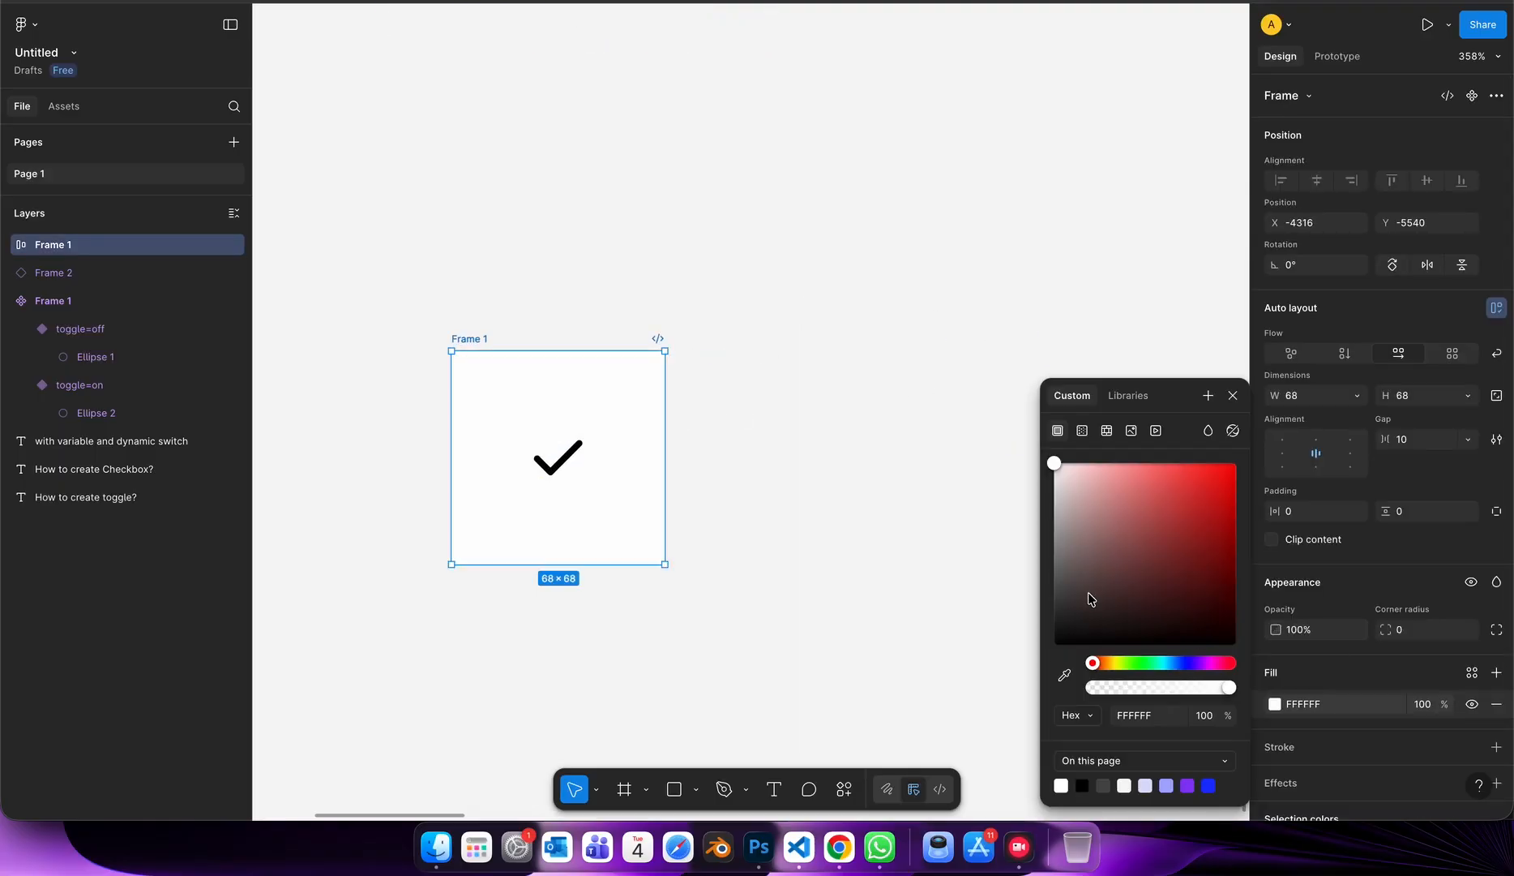
click(955, 596)
click(632, 433)
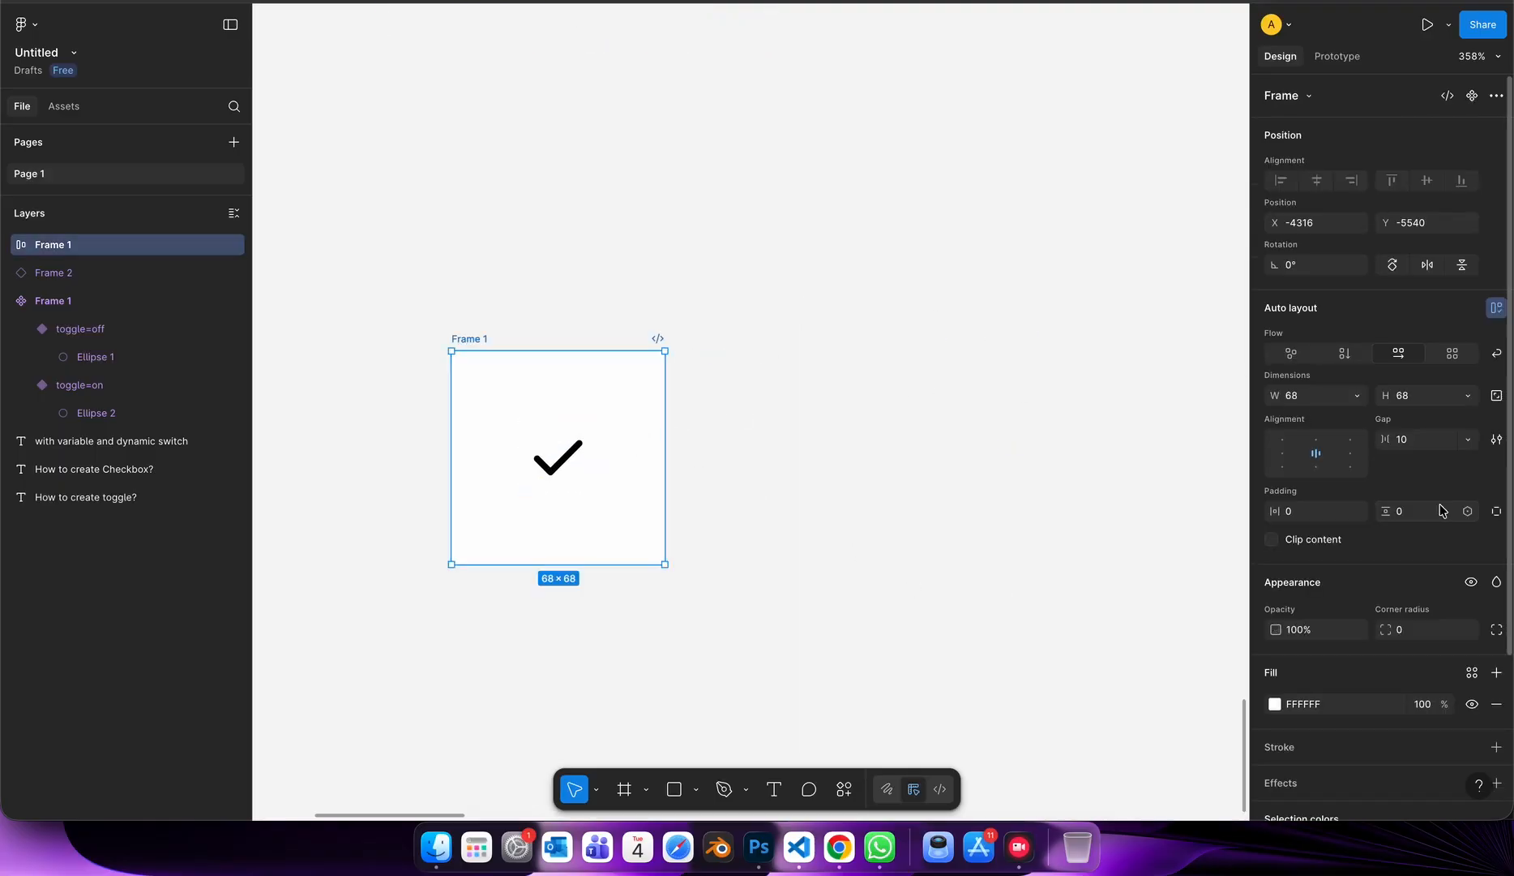
Round the white frame's corners to a radius of 17 and enlarge the check icon inside it to 48 × 48.
drag(1386, 629, 36, 627)
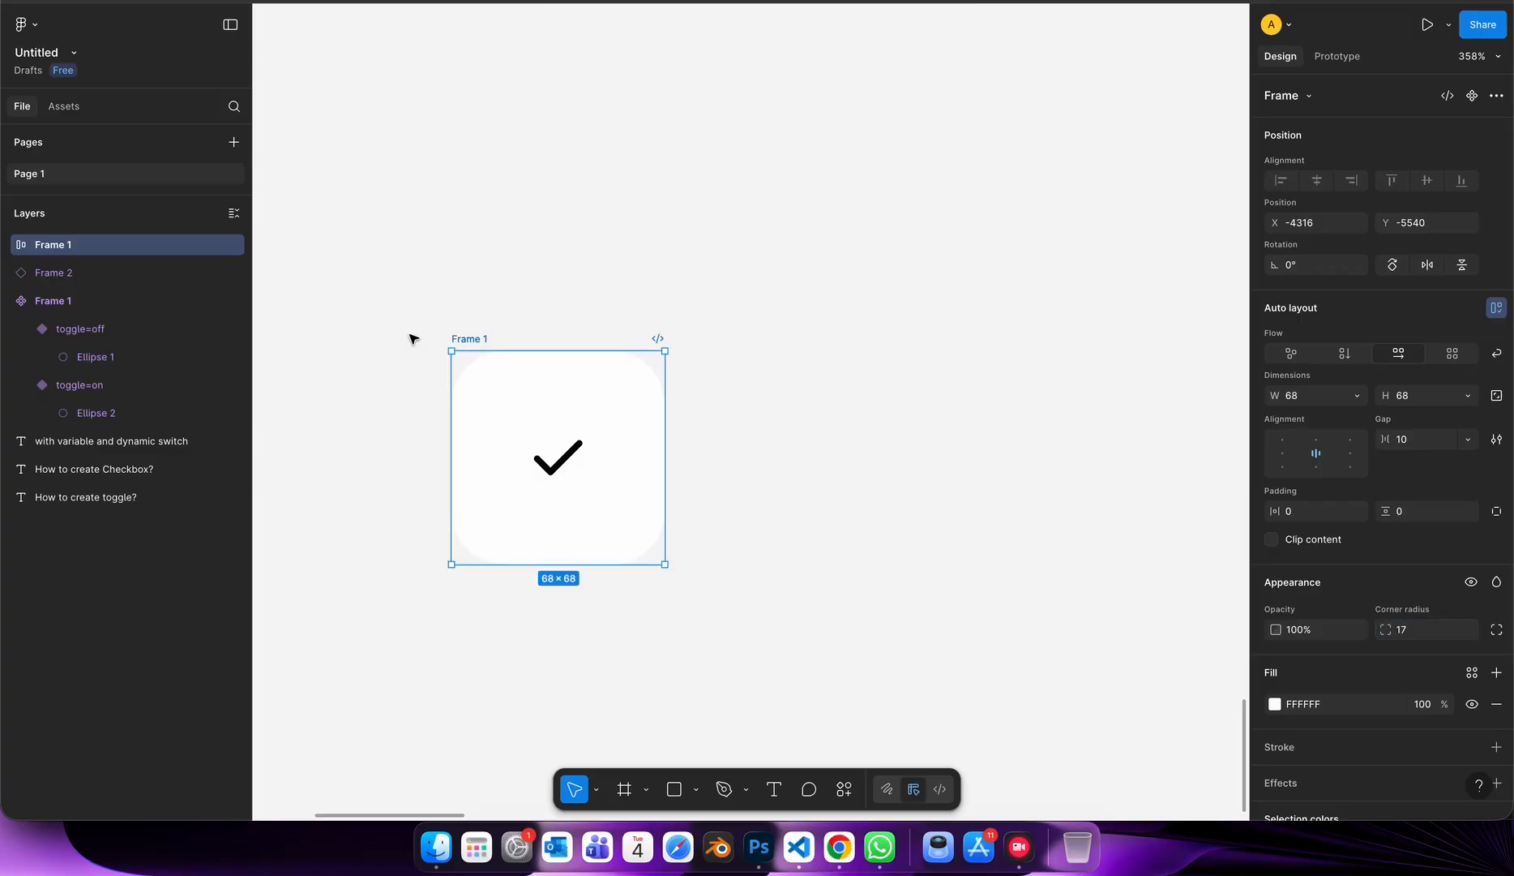
scroll(503, 427, up, 3)
double_click(577, 466)
drag(646, 528, 702, 563)
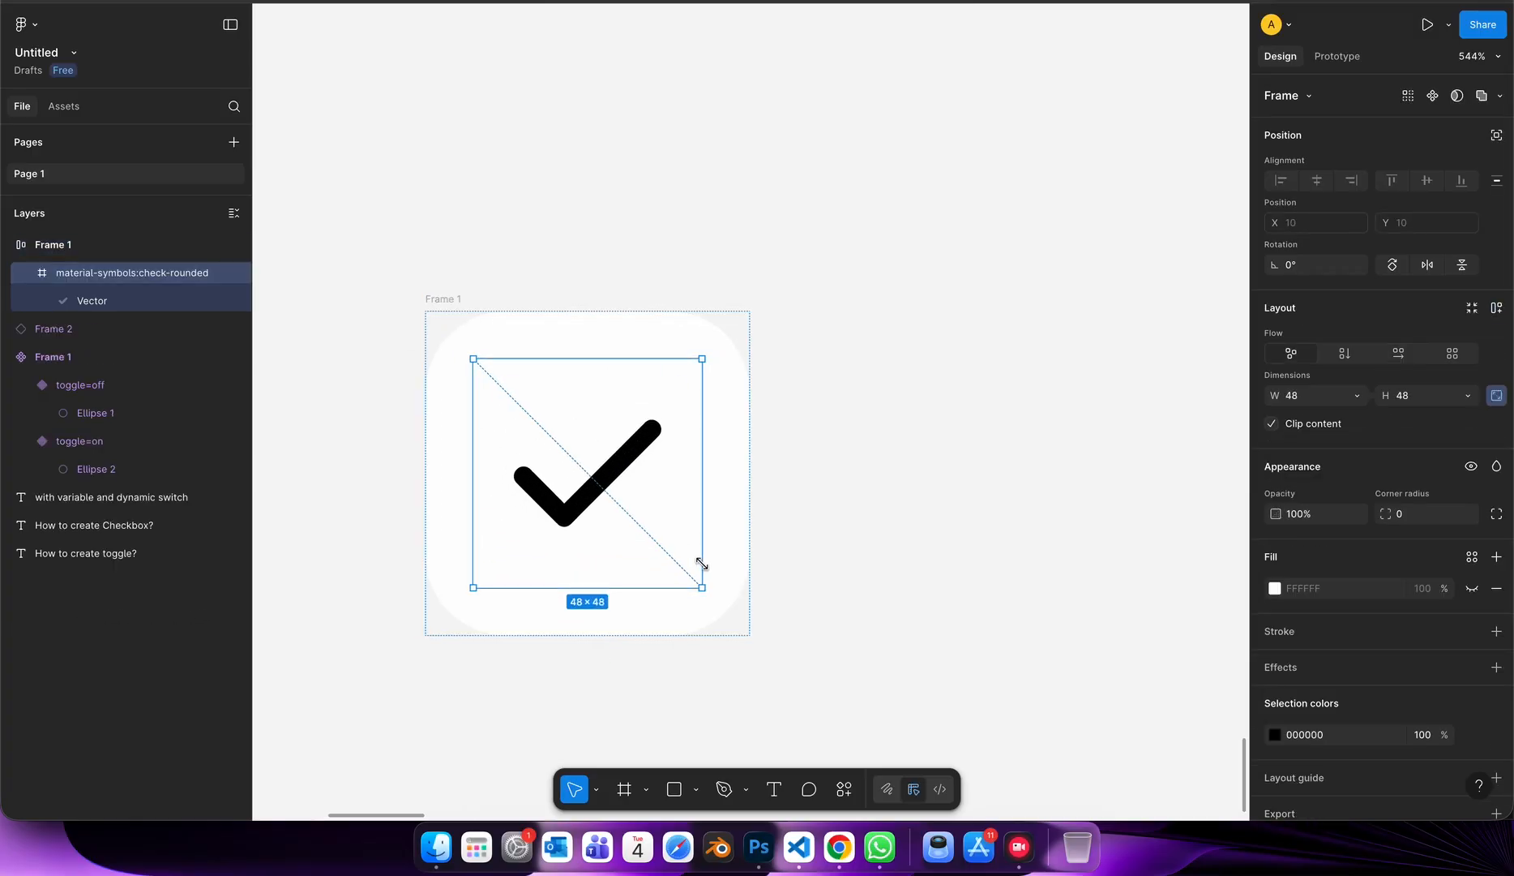
click(833, 502)
scroll(783, 509, down, 5)
scroll(778, 509, right, 1)
scroll(614, 469, up, 4)
click(659, 371)
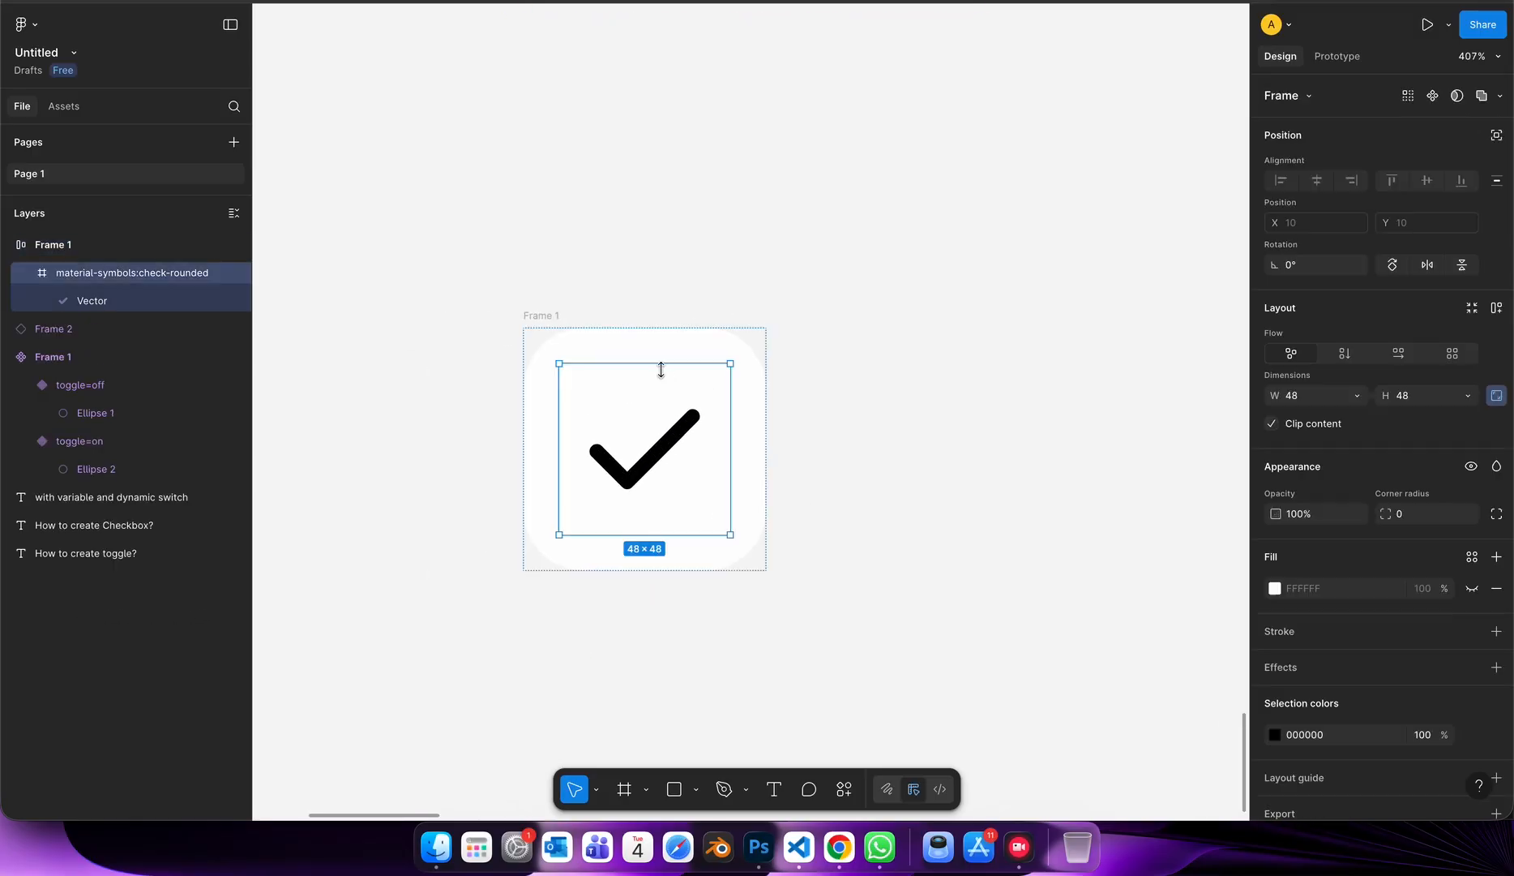
Turn the white frame containing the check icon into a component.
click(579, 320)
click(569, 341)
scroll(578, 438, down, 5)
scroll(527, 438, up, 4)
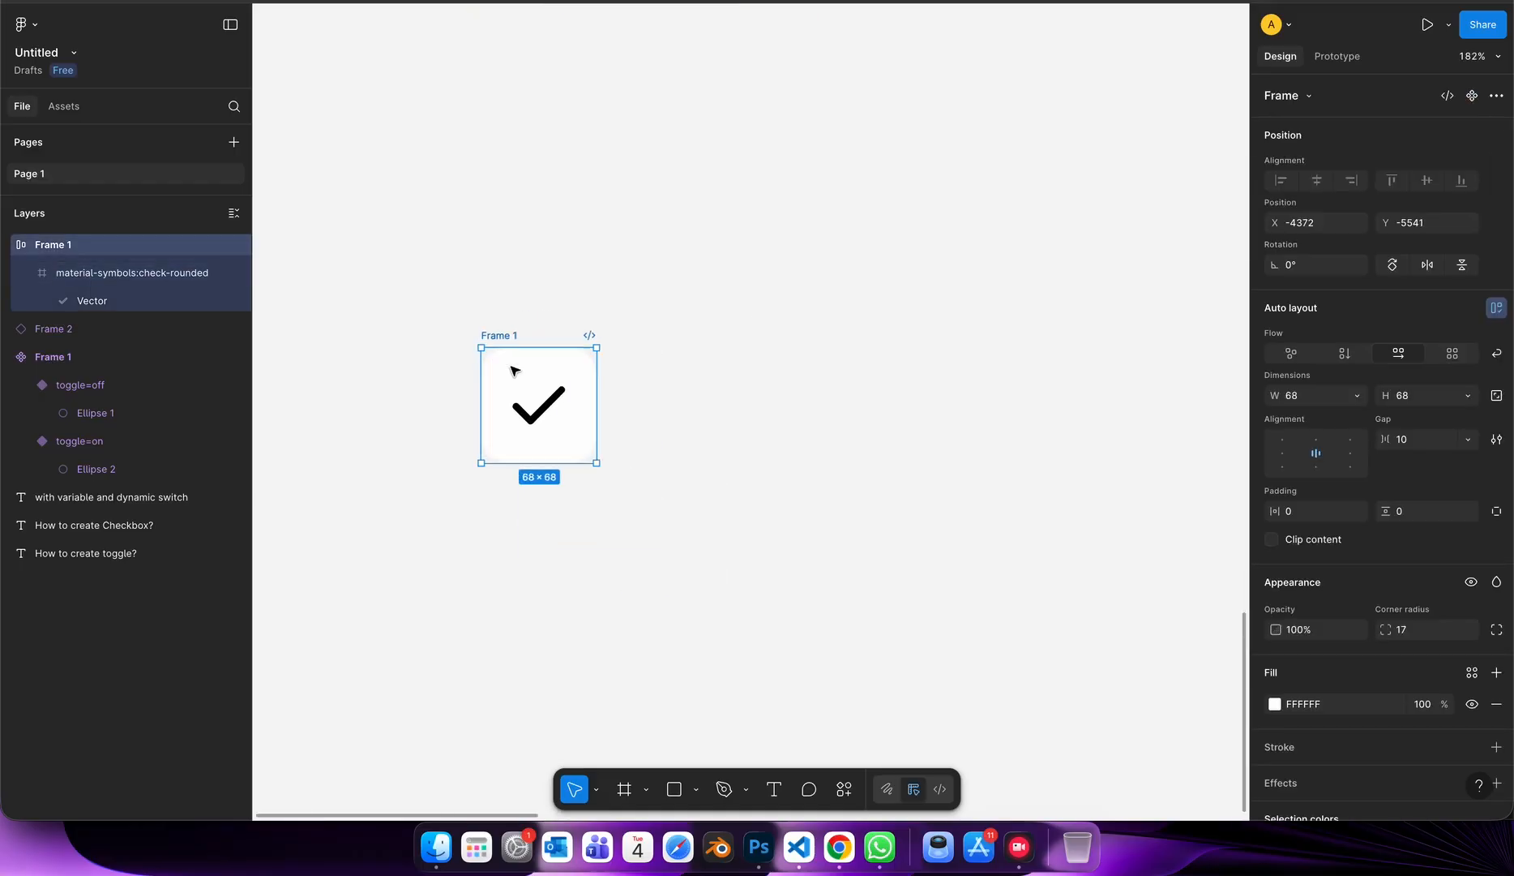
right_click(540, 392)
click(608, 587)
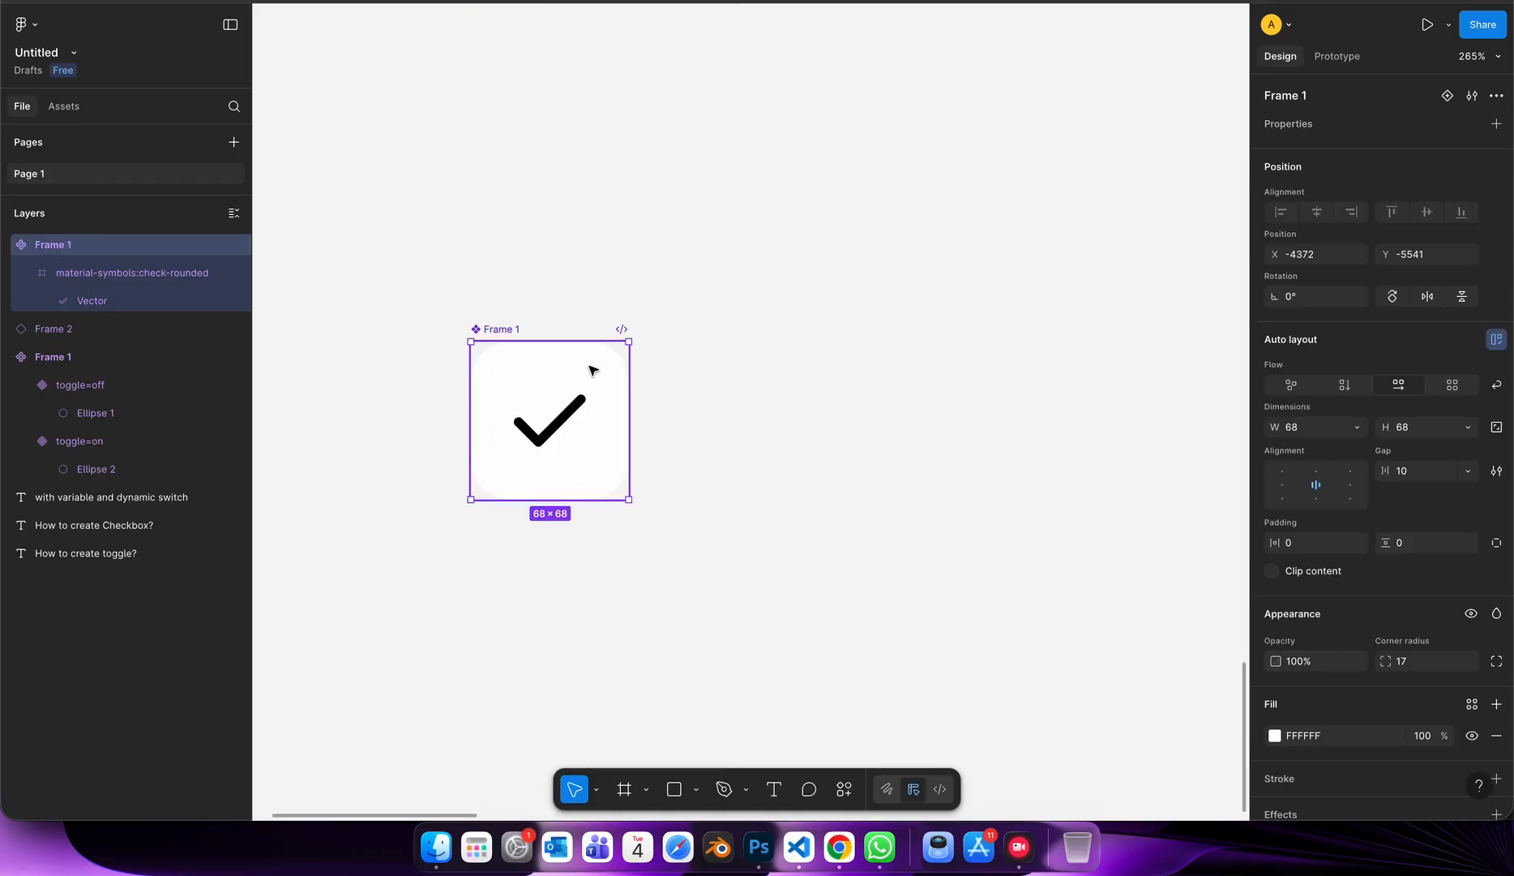
Add a Boolean property named Checkbox with the value True to the check icon component.
scroll(593, 369, up, 2)
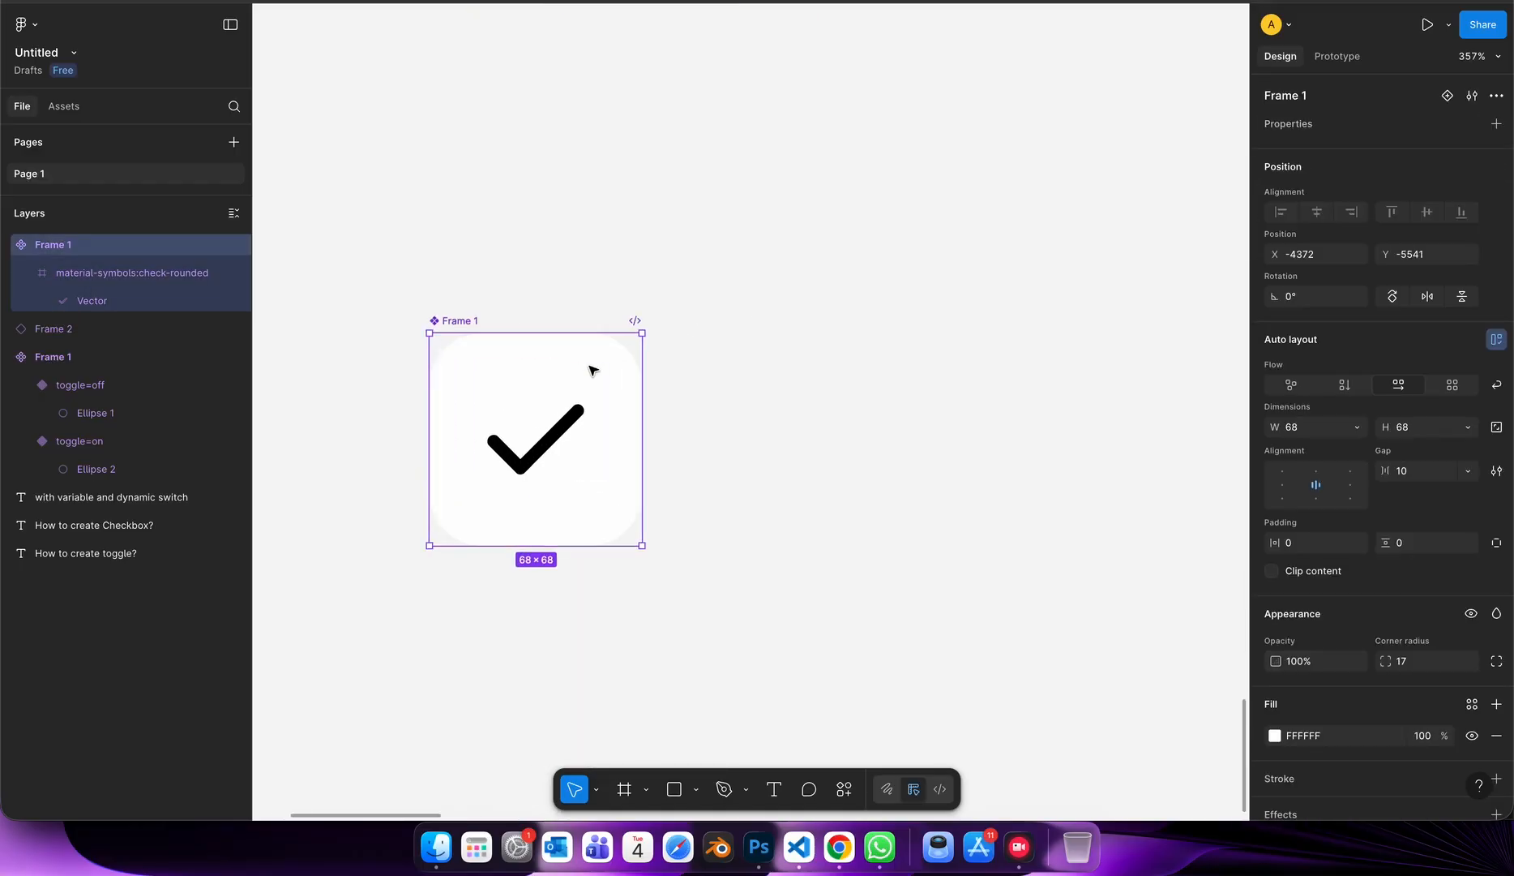
click(1496, 124)
click(1409, 217)
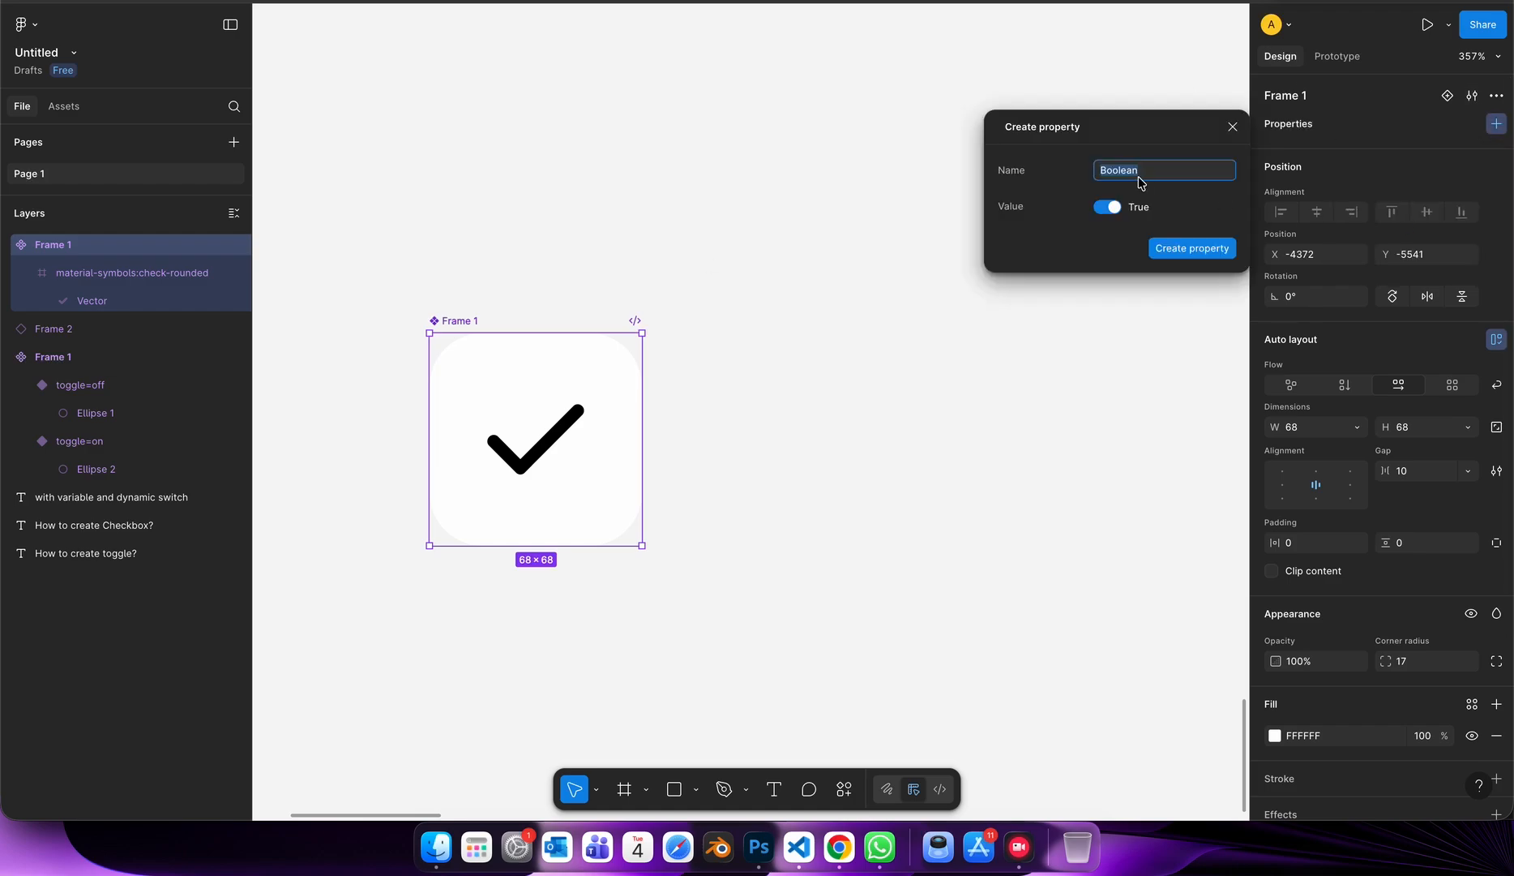
text(Checkbo)
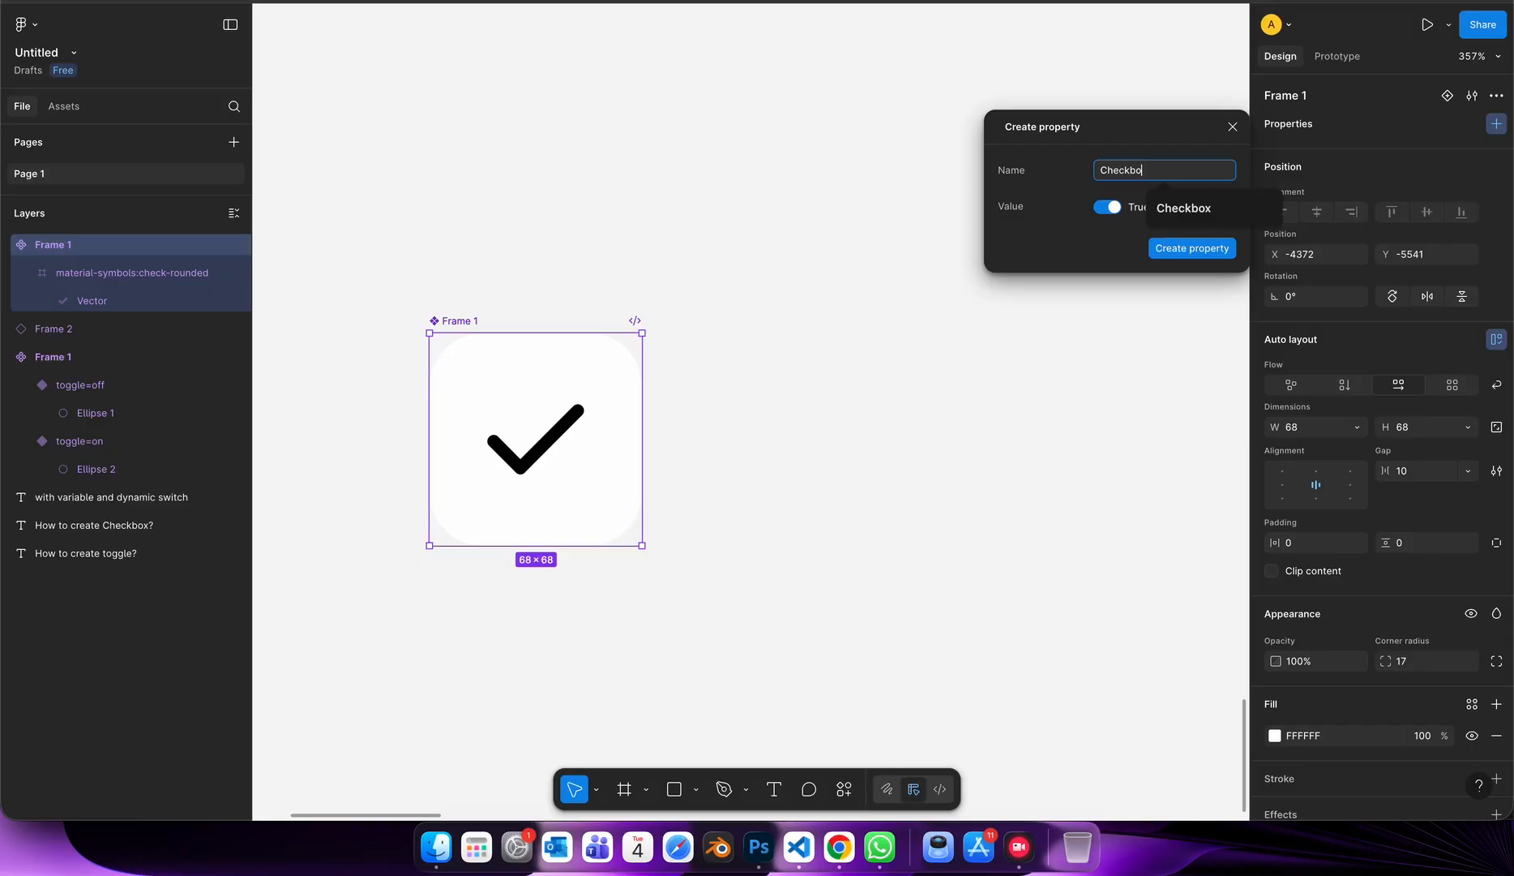
text(x)
click(1180, 248)
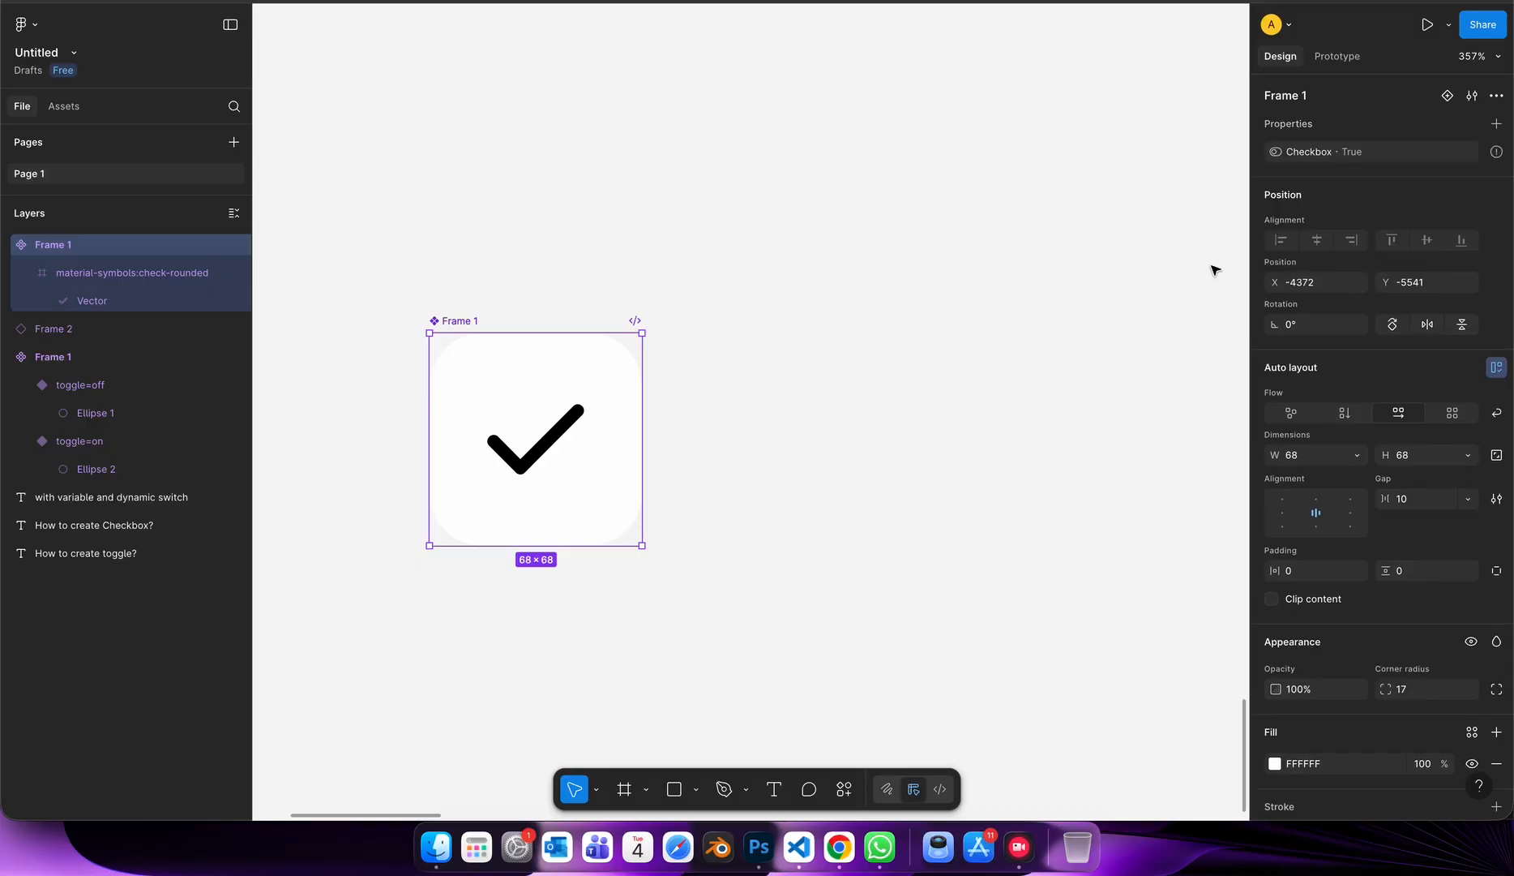
Bind the visibility of the check icon layer inside the component to the Checkbox property.
click(542, 436)
click(1472, 470)
click(1370, 600)
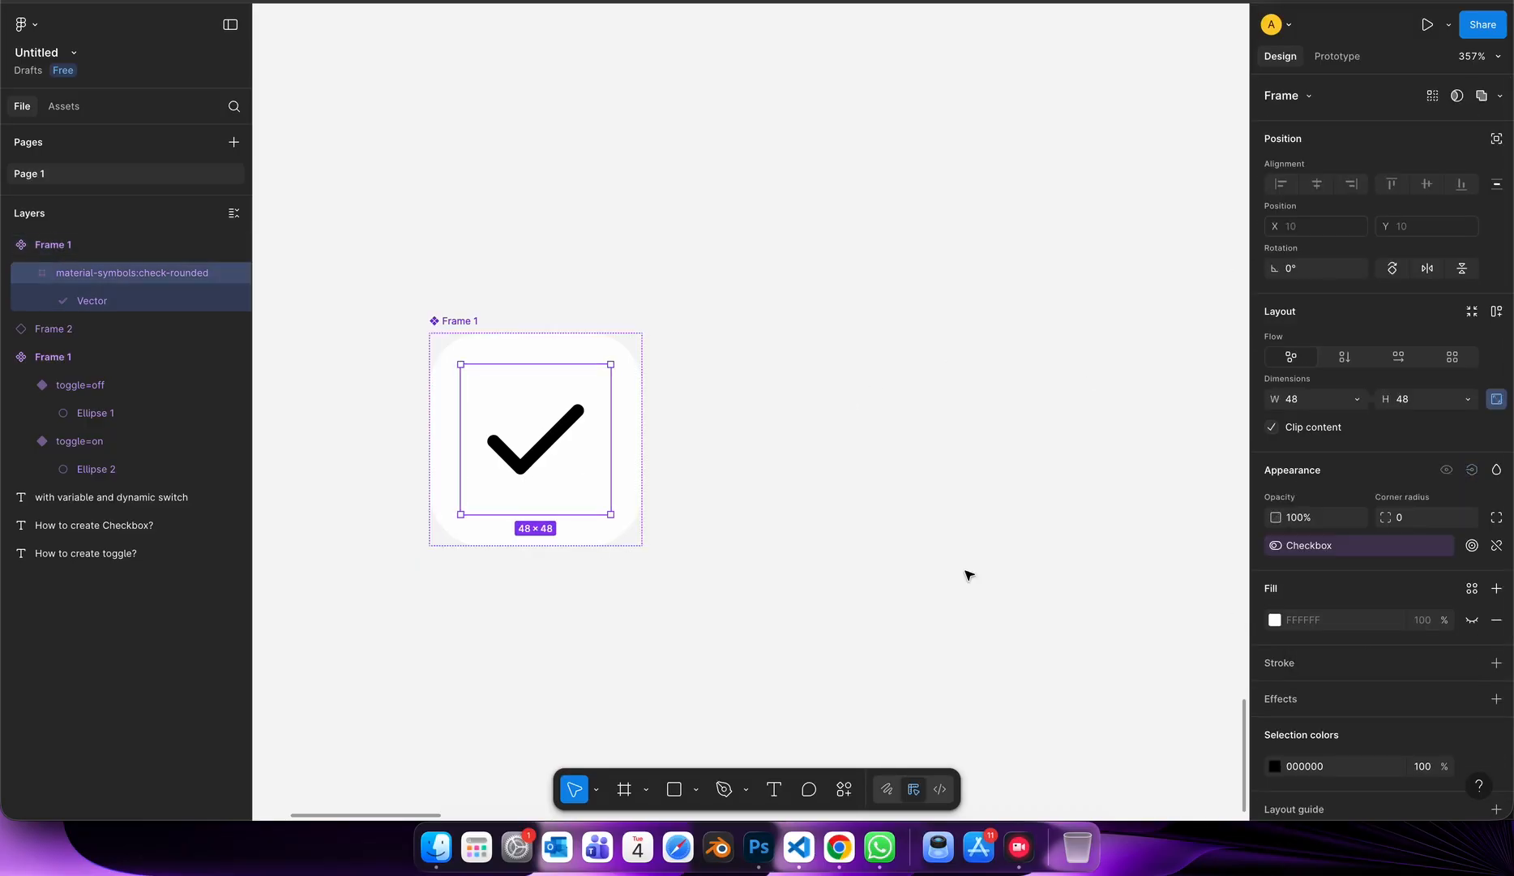
click(968, 575)
Place an instance of the checkbox component up and to the right of it and try its Checkbox property.
click(463, 405)
scroll(467, 405, down, 3)
drag(467, 404, 866, 189)
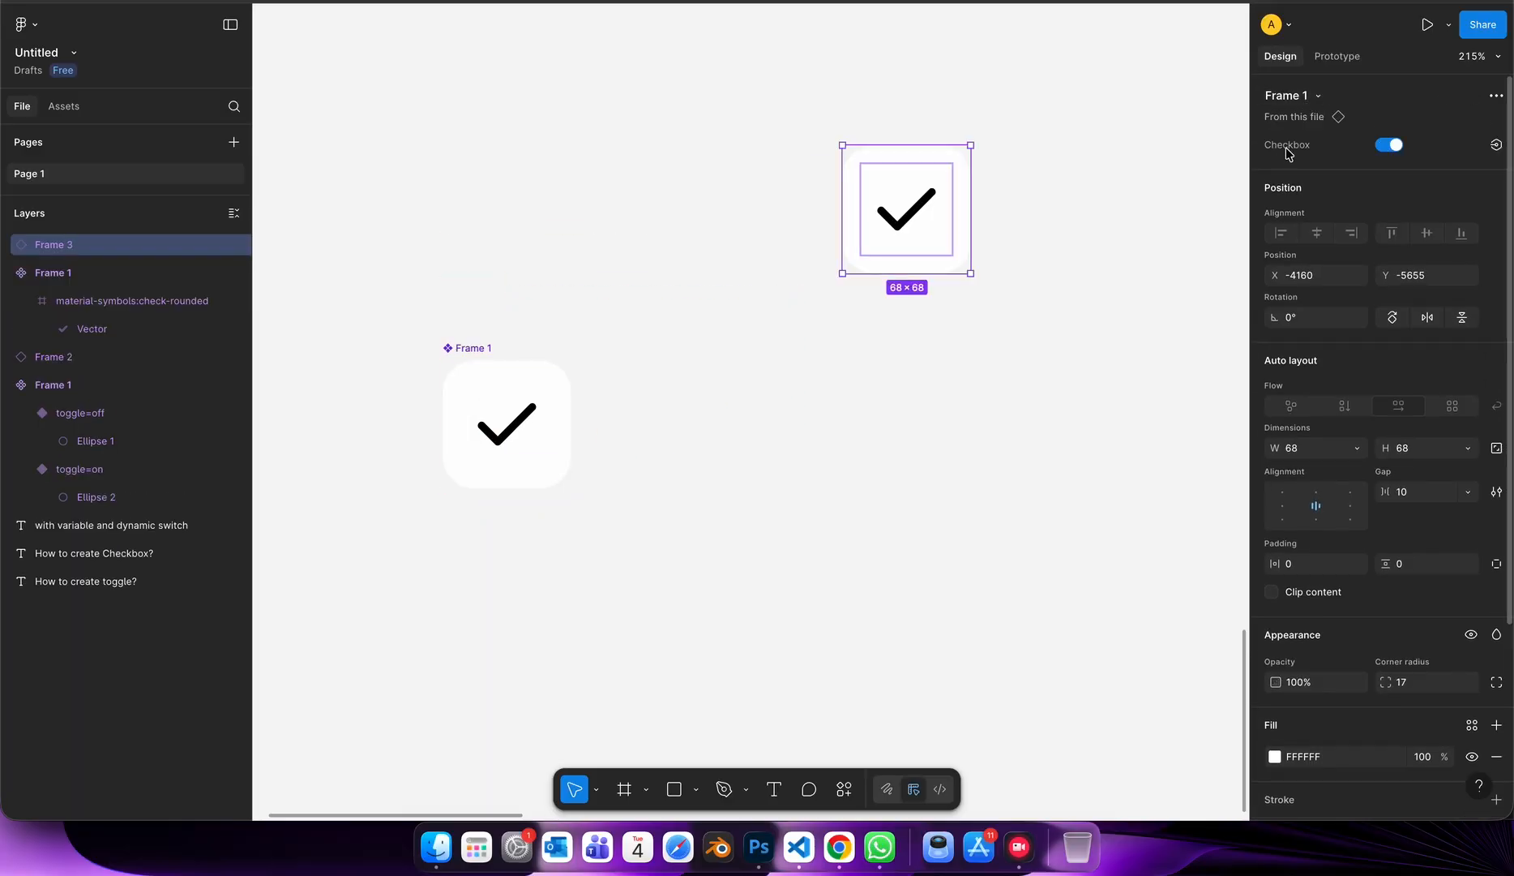
click(1388, 149)
Move the checkbox instance to just below the toggle instance.
click(1113, 351)
scroll(1113, 351, down, 4)
drag(631, 542, 906, 375)
Add an iPhone 16 Pro Max frame to the right of the toggle and checkbox instances.
scroll(906, 374, up, 4)
scroll(909, 375, down, 5)
scroll(909, 376, up, 4)
scroll(909, 376, right, 4)
key(f)
scroll(715, 577, down, 1)
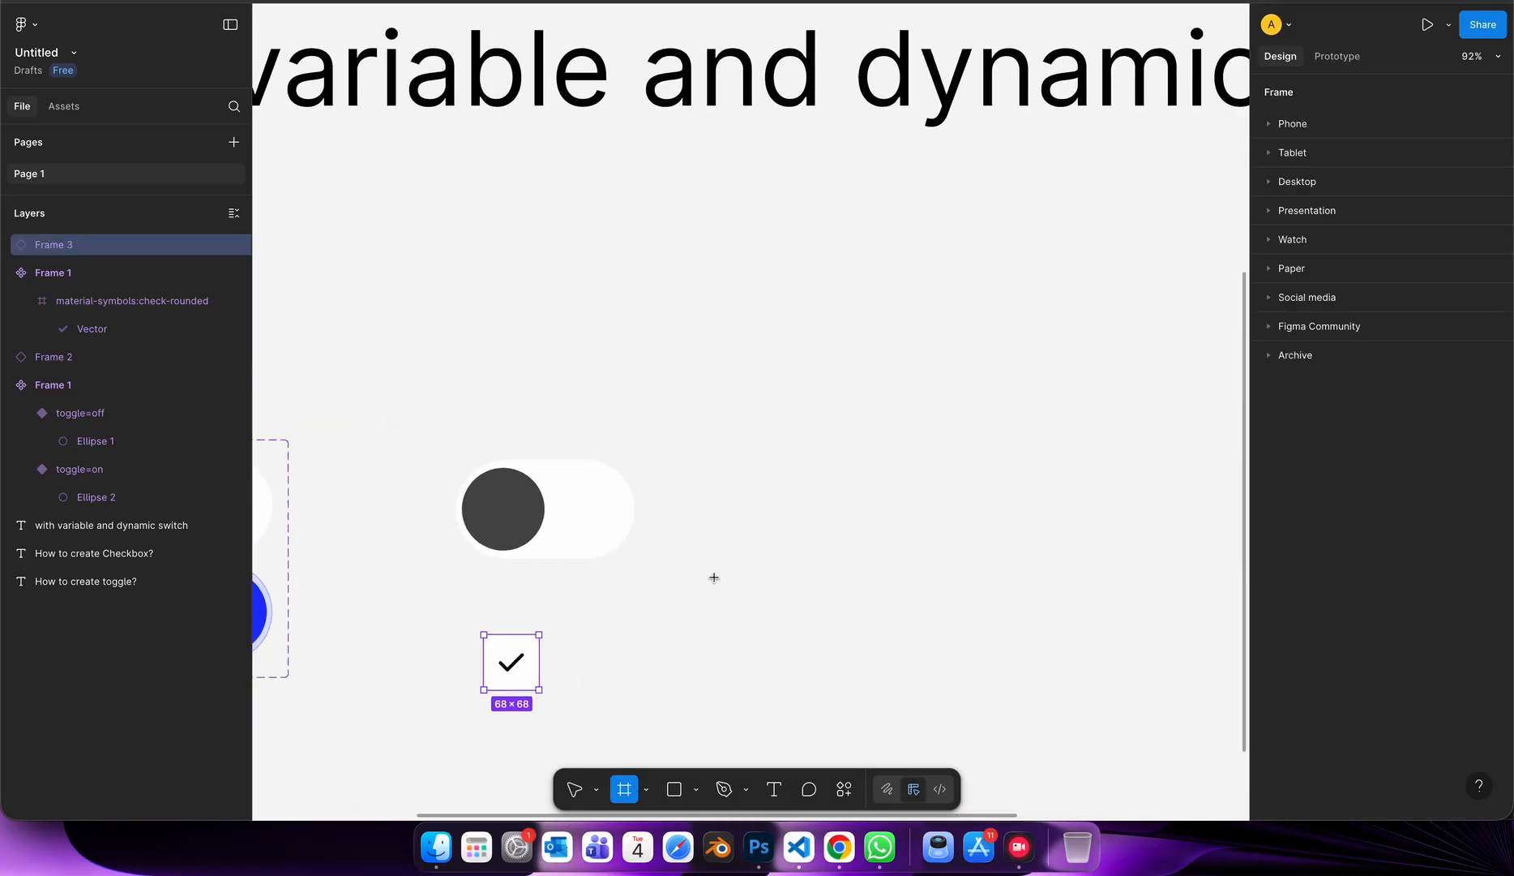
click(1307, 123)
click(1311, 264)
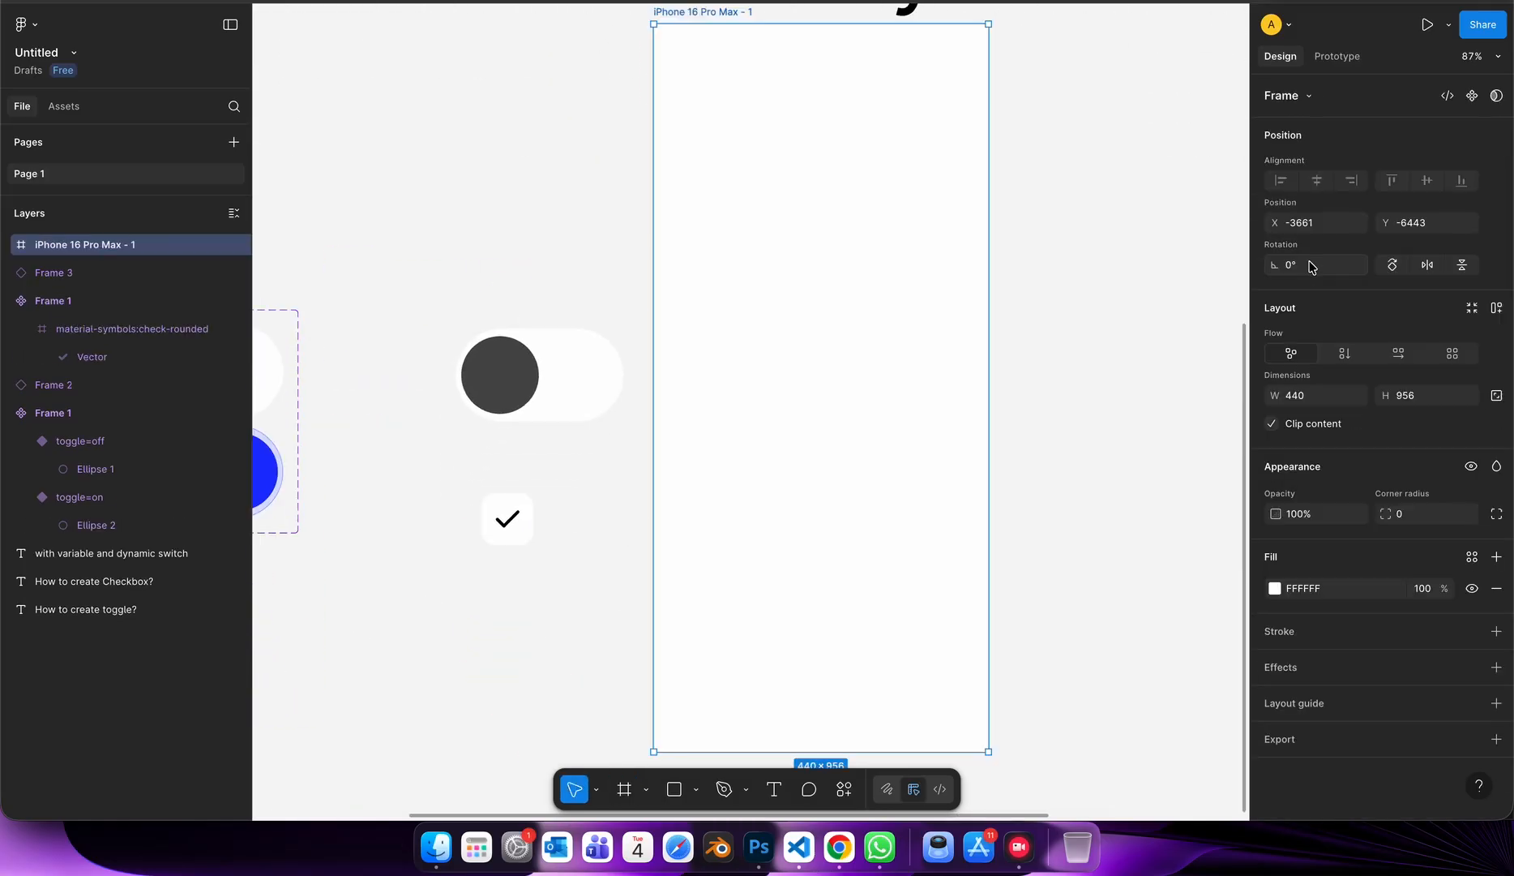
Move the toggle instance and the checkbox instance into the iPhone 16 Pro Max frame.
scroll(1058, 341, down, 3)
click(1070, 334)
drag(734, 382, 888, 328)
click(726, 460)
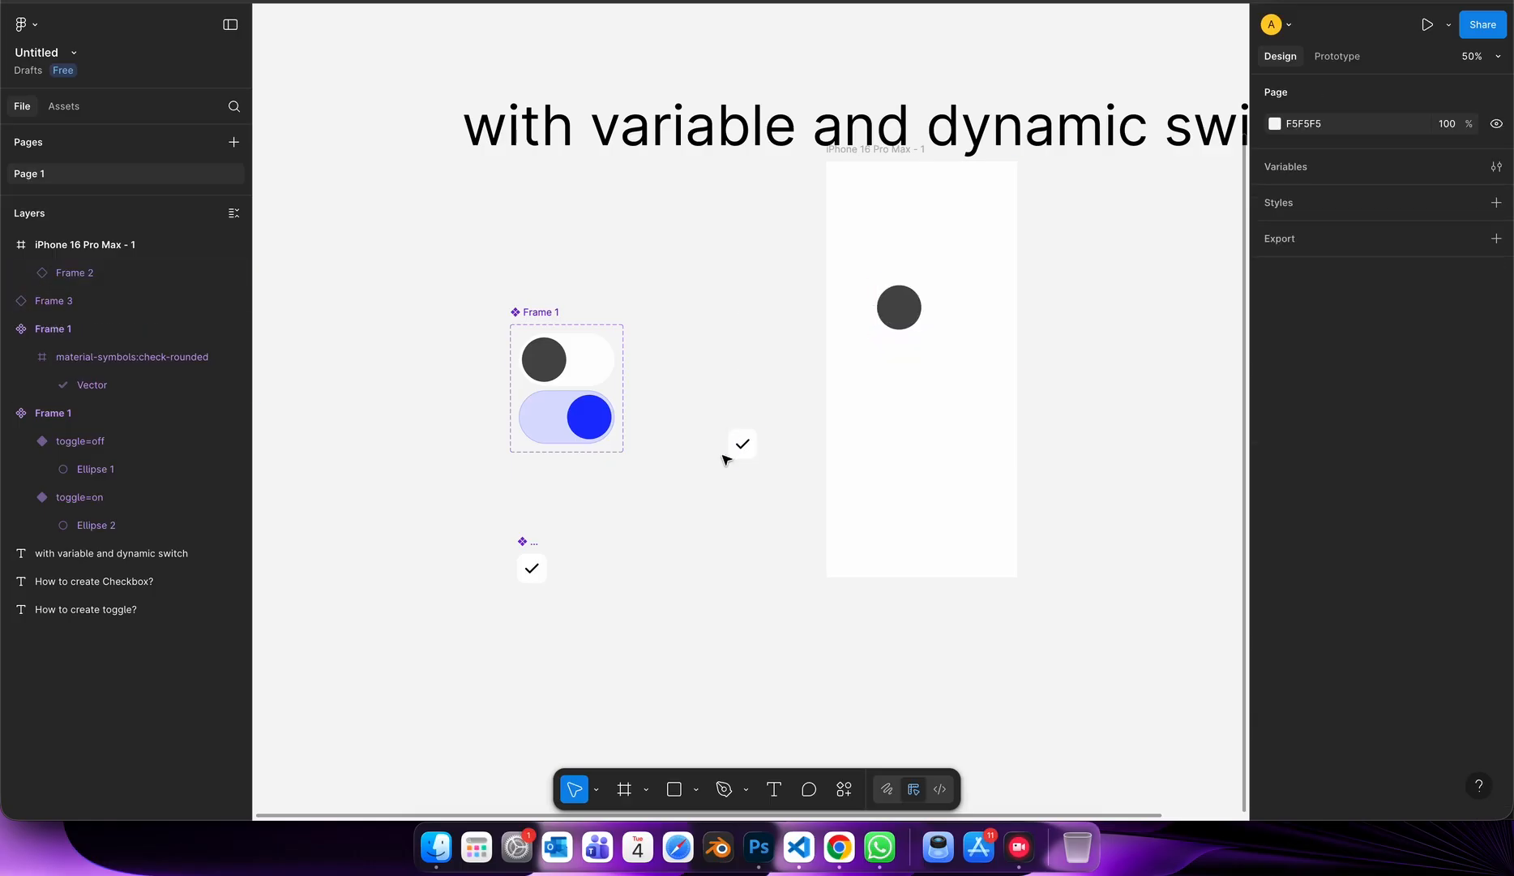
drag(734, 452, 929, 378)
Move the iPhone 16 Pro Max frame down clear of the heading and change its fill to 3F468A.
click(935, 203)
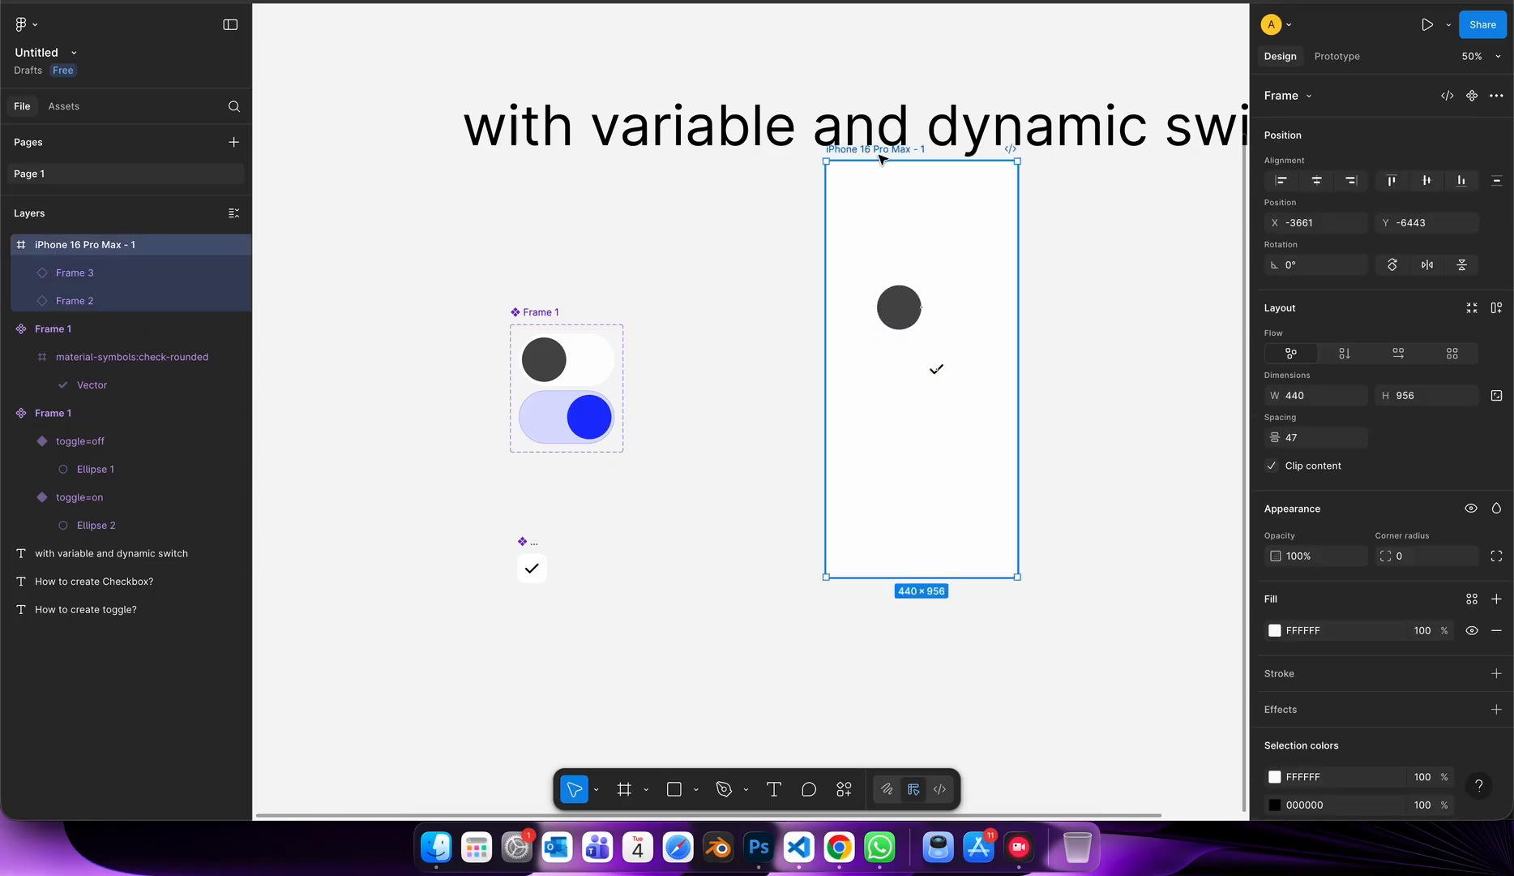
drag(882, 152, 879, 213)
click(1275, 630)
click(1102, 613)
drag(1095, 638, 1152, 548)
click(1168, 789)
click(995, 359)
Shift the checkbox instance to sit beneath the left end of the toggle instance inside the iPhone frame.
scroll(994, 359, up, 5)
drag(872, 484, 781, 483)
click(850, 389)
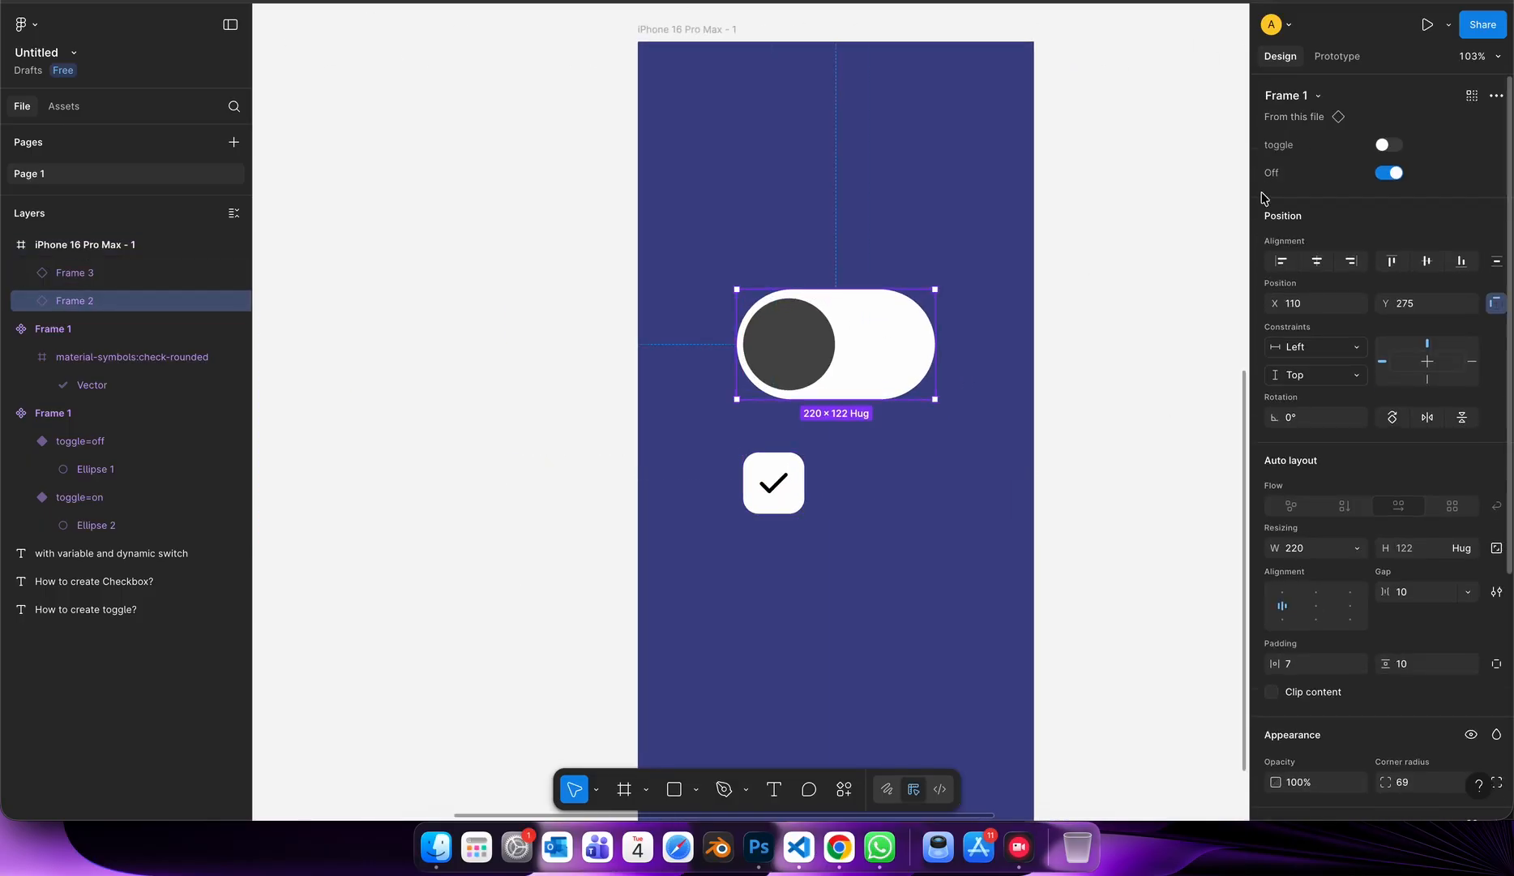
click(1145, 312)
Open the prototype preview of the iPhone 16 Pro Max frame.
click(738, 58)
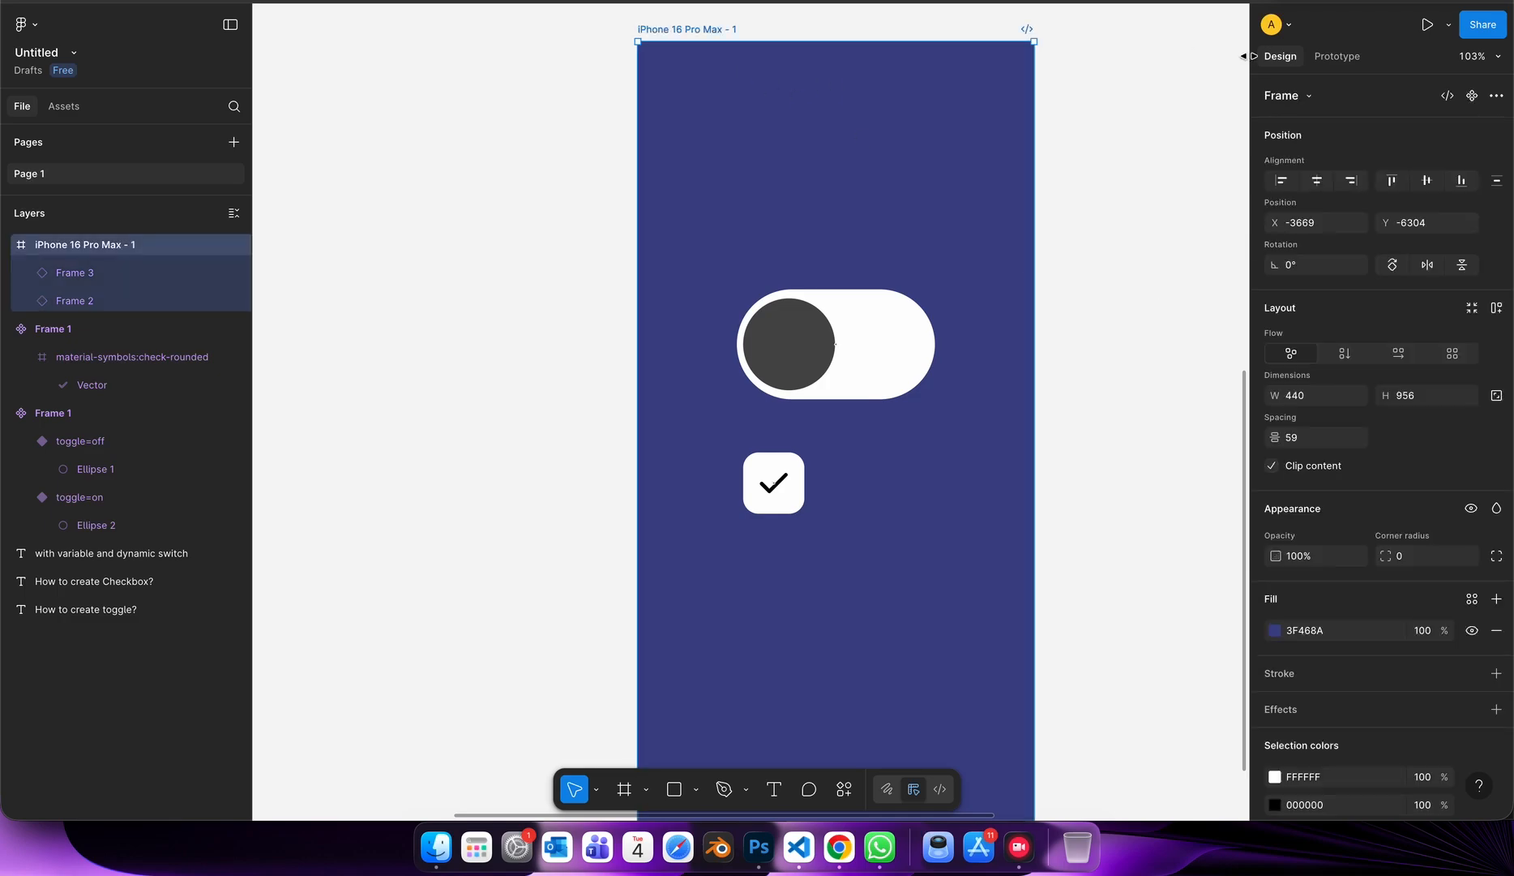
click(1449, 25)
click(1353, 78)
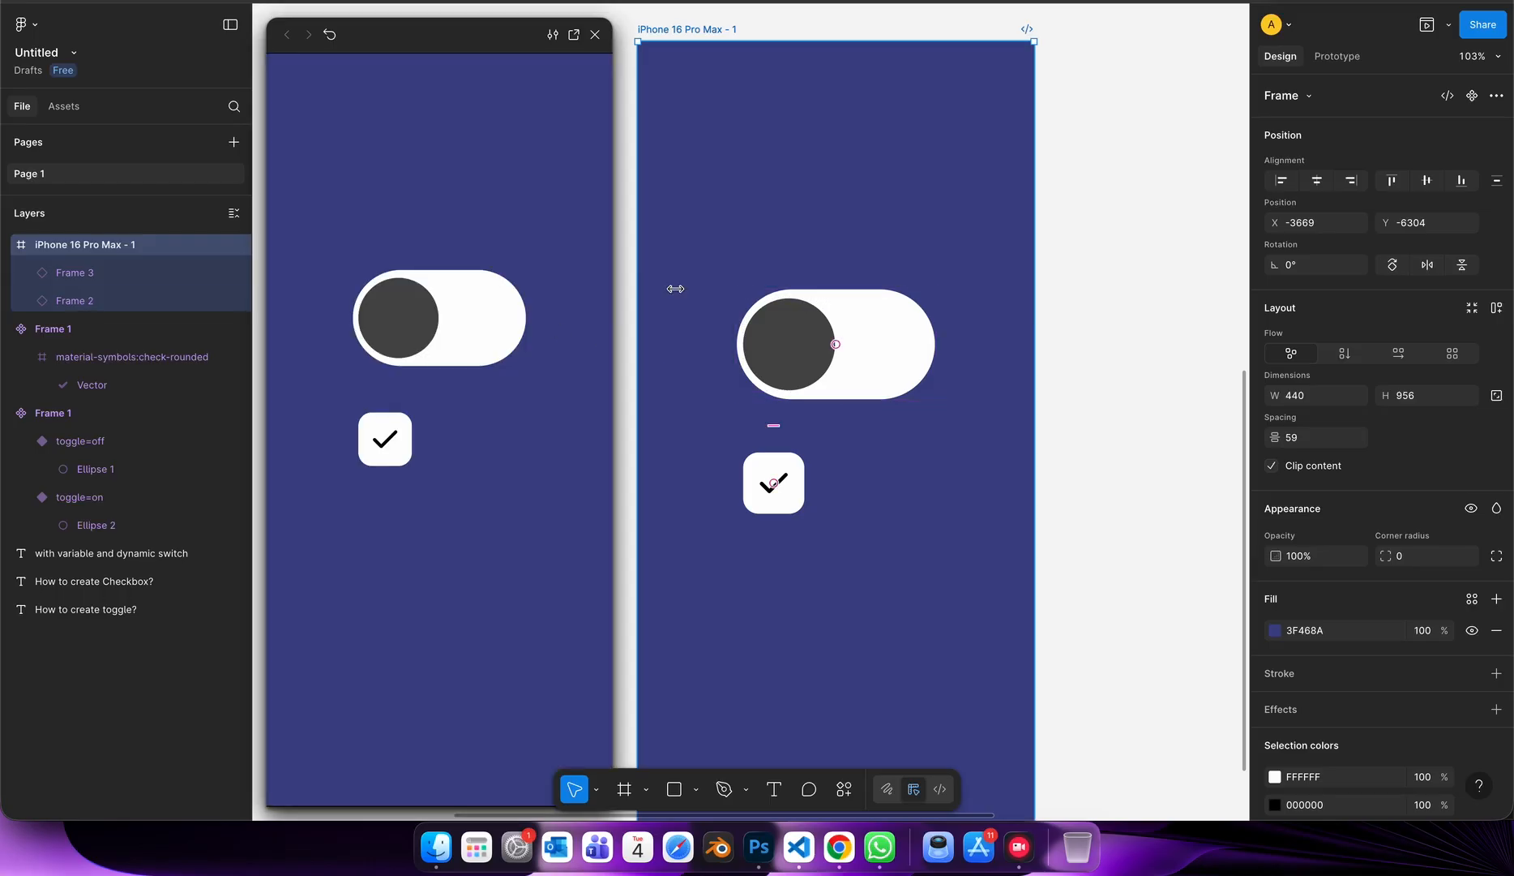
Try the toggle and Checkbox properties of the two instances by switching them on and off beside the preview.
click(778, 341)
click(1388, 145)
click(1388, 145)
click(1388, 145)
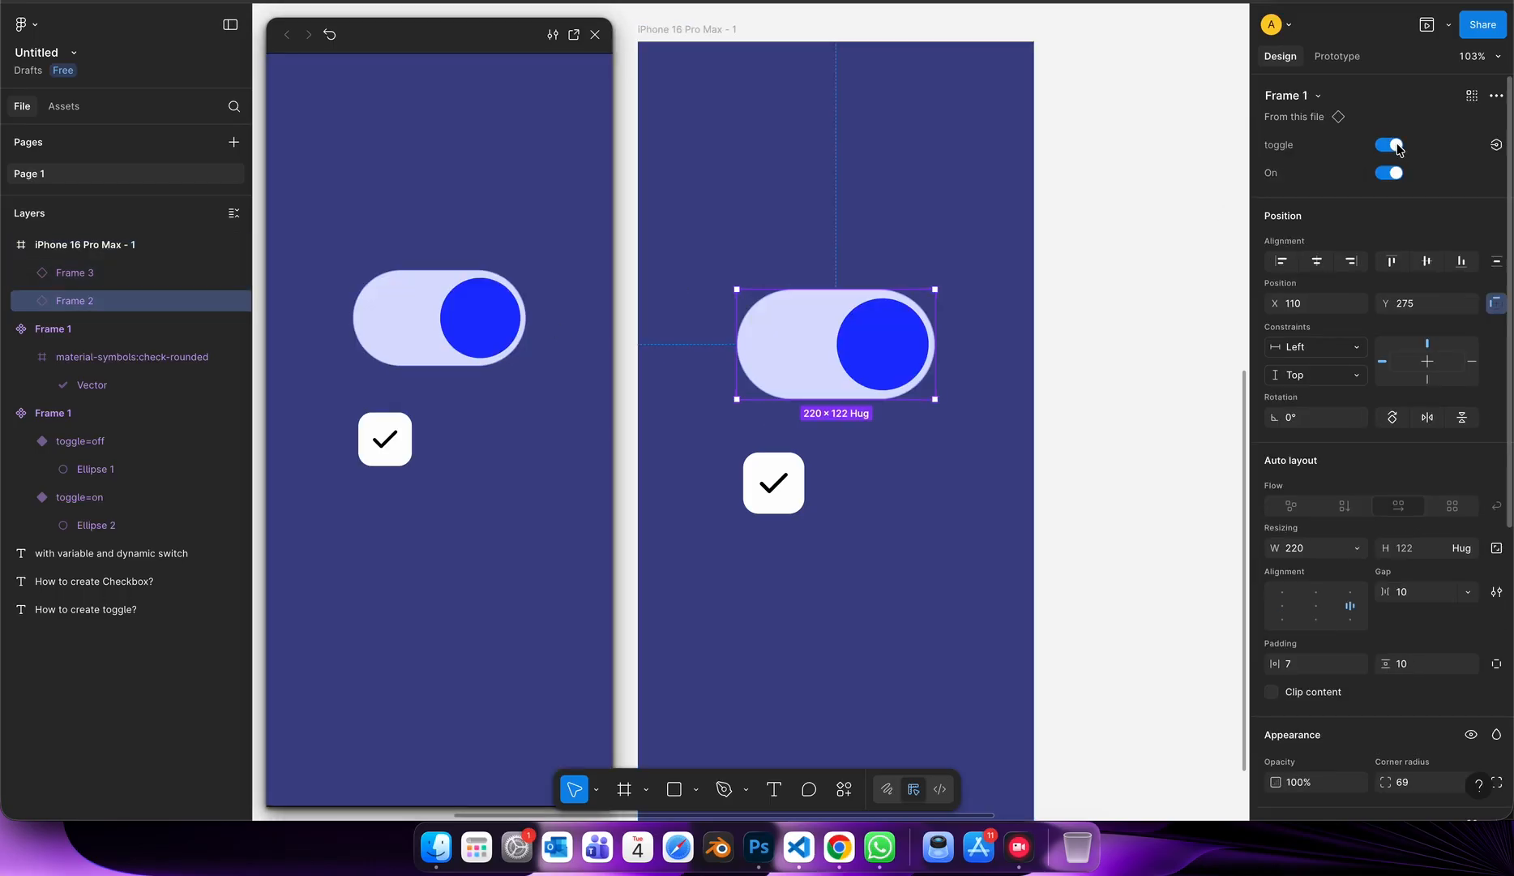
click(1388, 145)
click(801, 492)
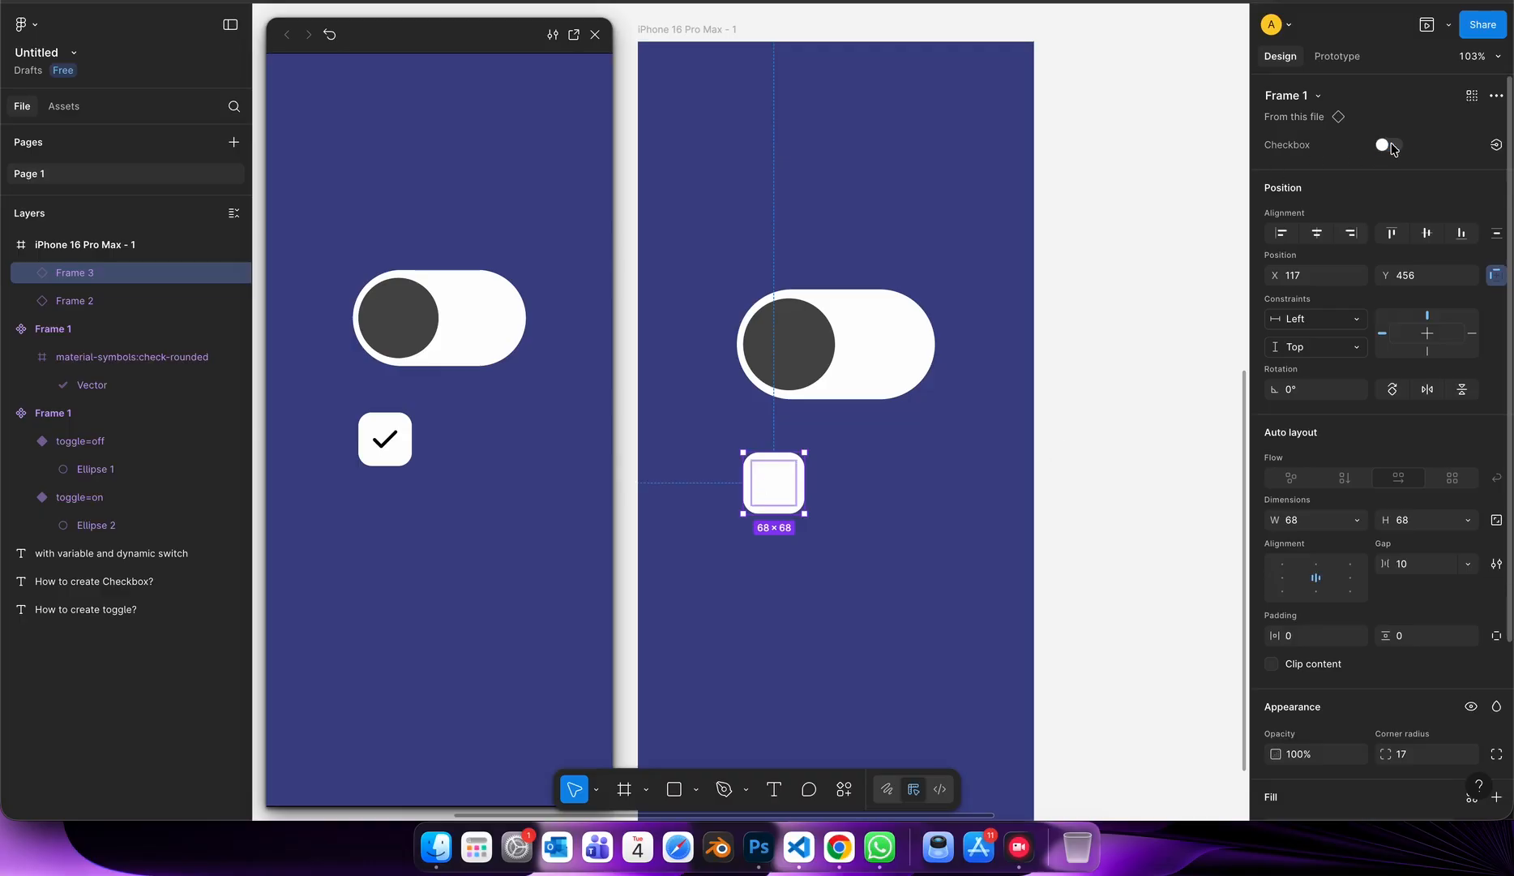
click(876, 359)
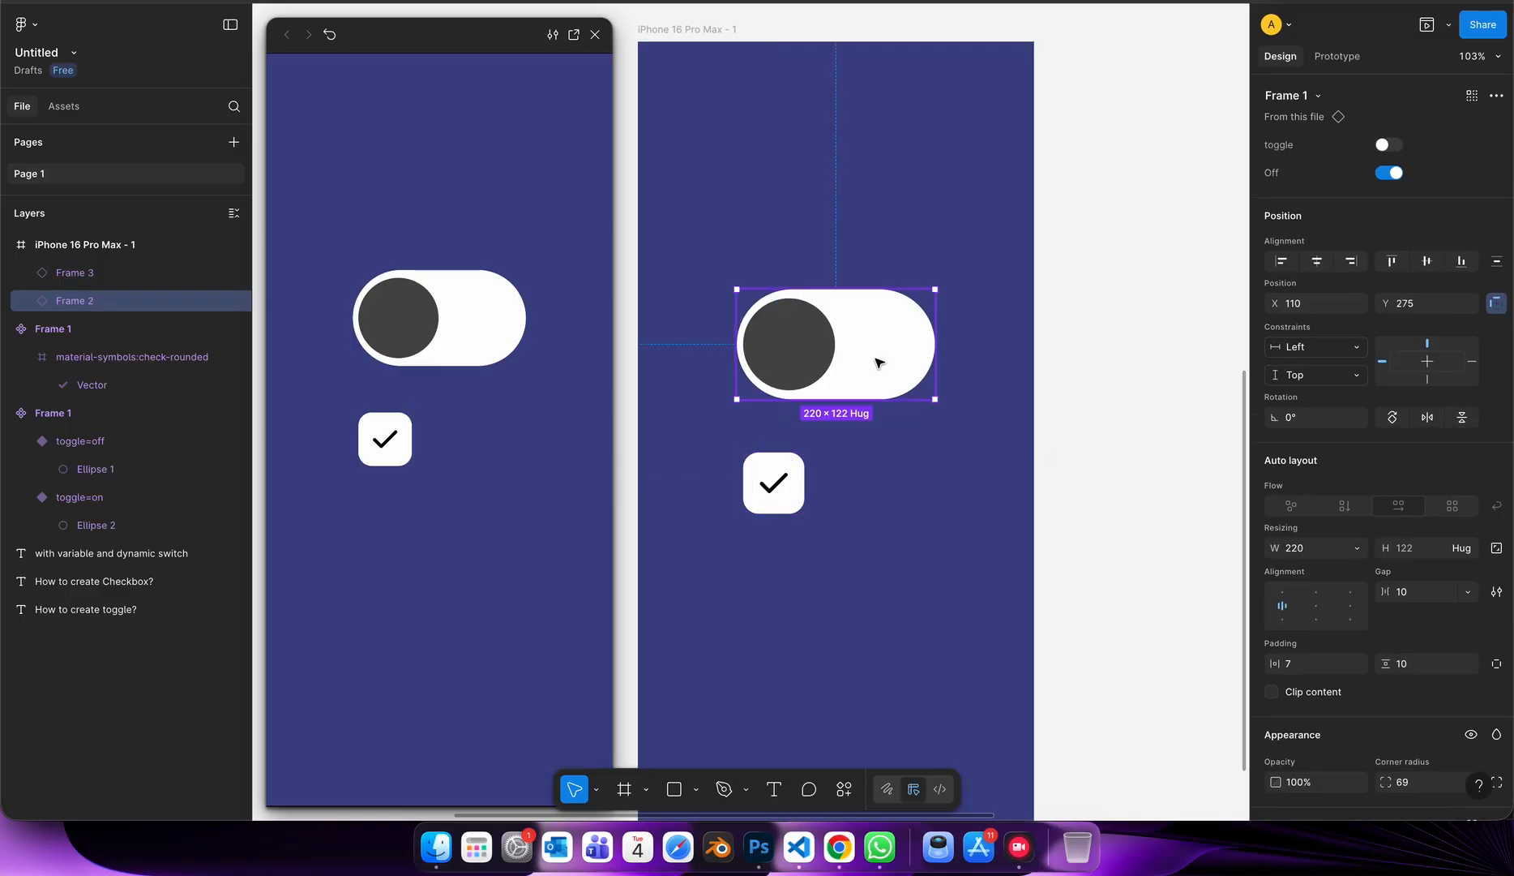
click(1391, 147)
click(1393, 151)
Link the toggle=off variant to toggle=on with an animated On click, Change to interaction.
scroll(1100, 391, down, 5)
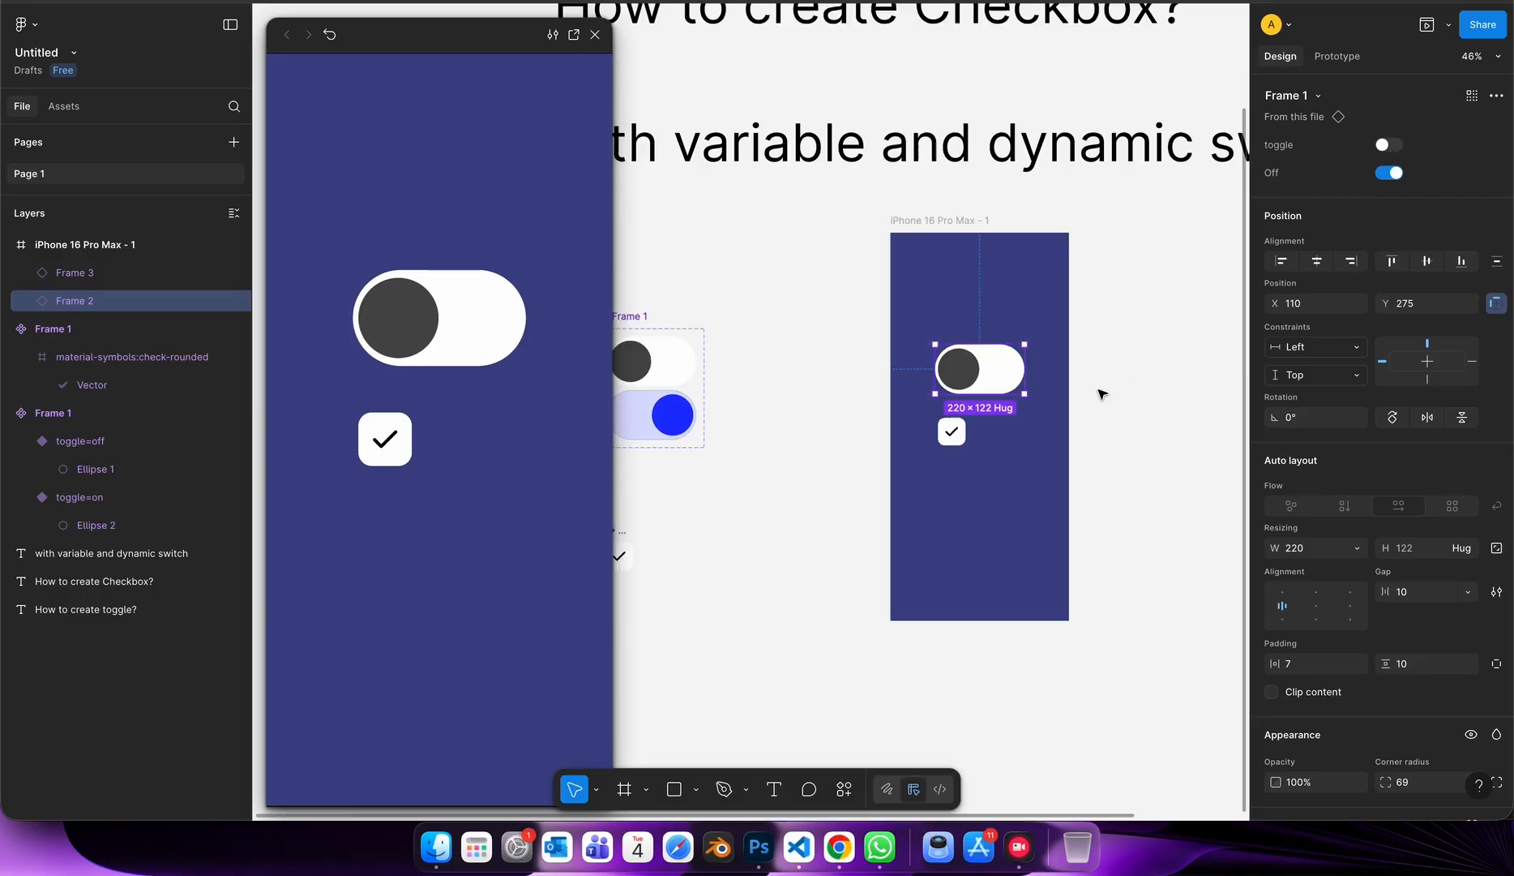
scroll(1086, 386, left, 4)
scroll(997, 349, up, 5)
click(960, 249)
click(1336, 56)
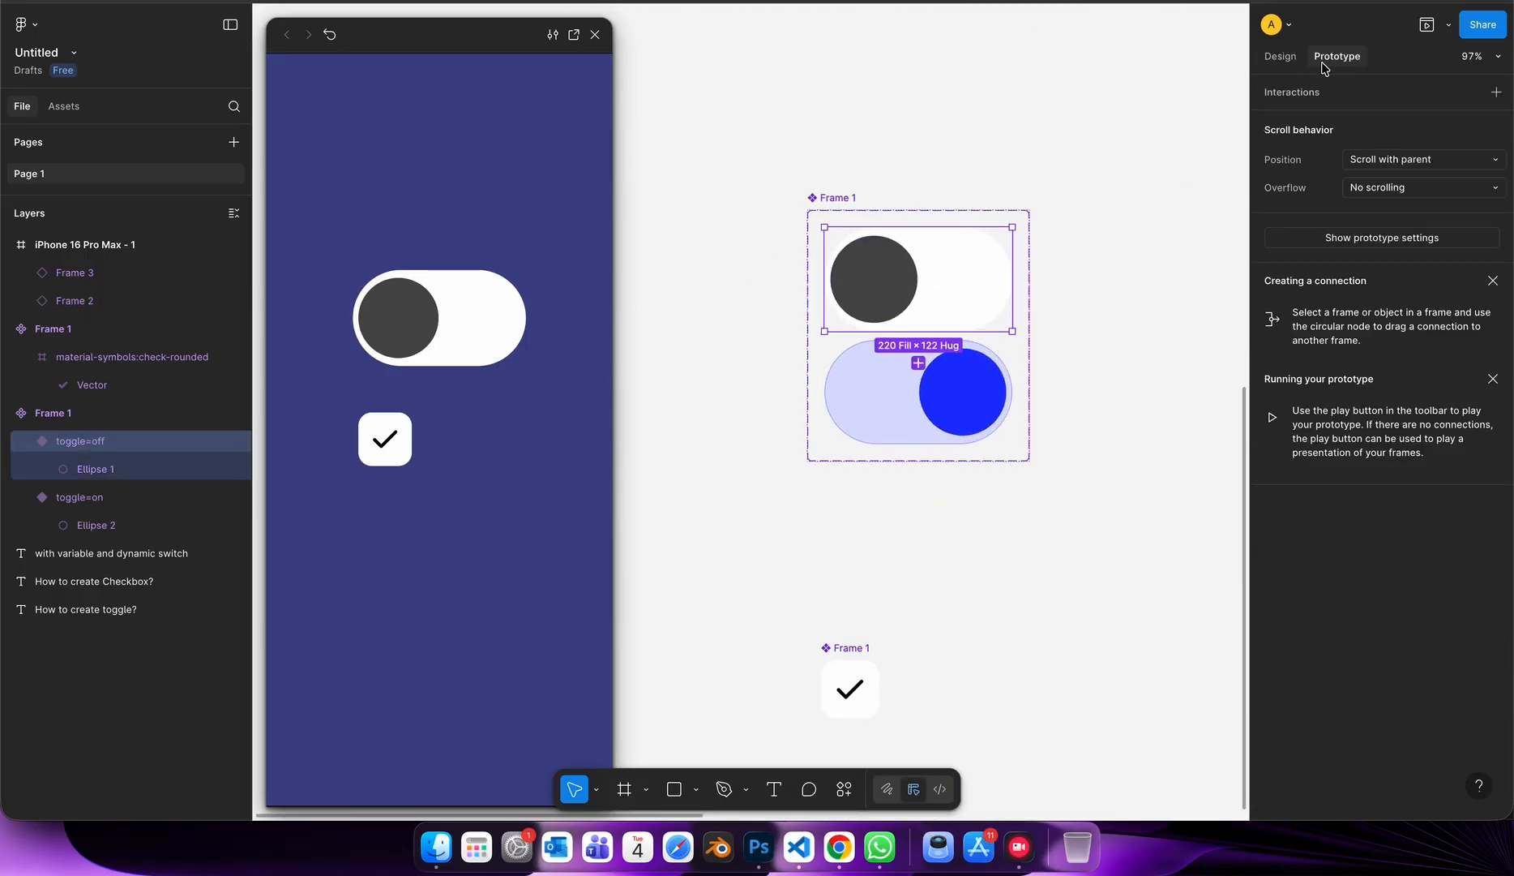
drag(919, 331, 921, 382)
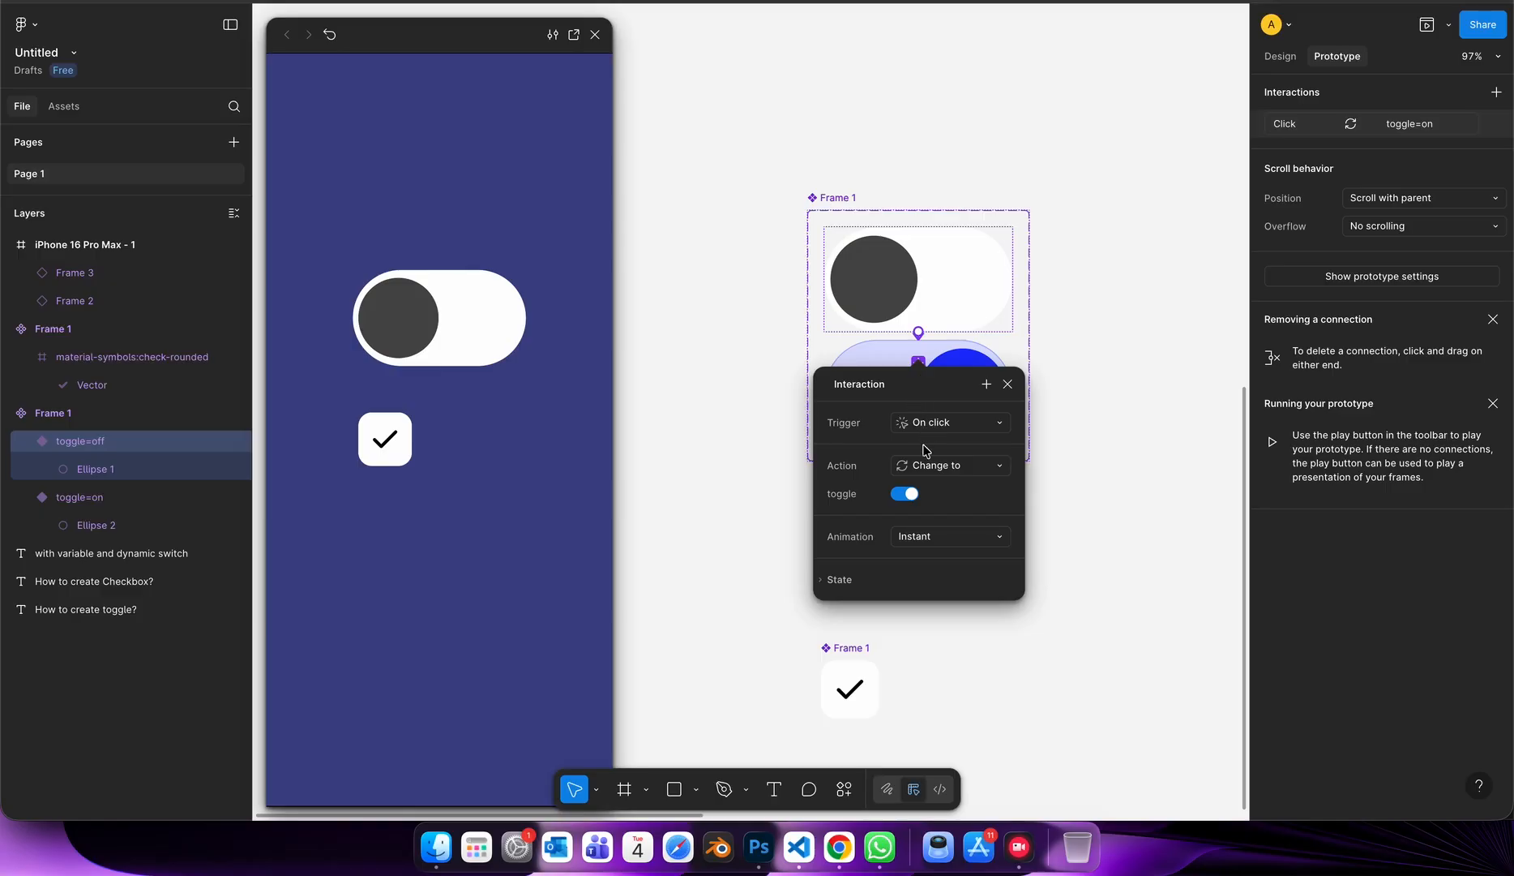
click(927, 531)
click(928, 584)
click(932, 402)
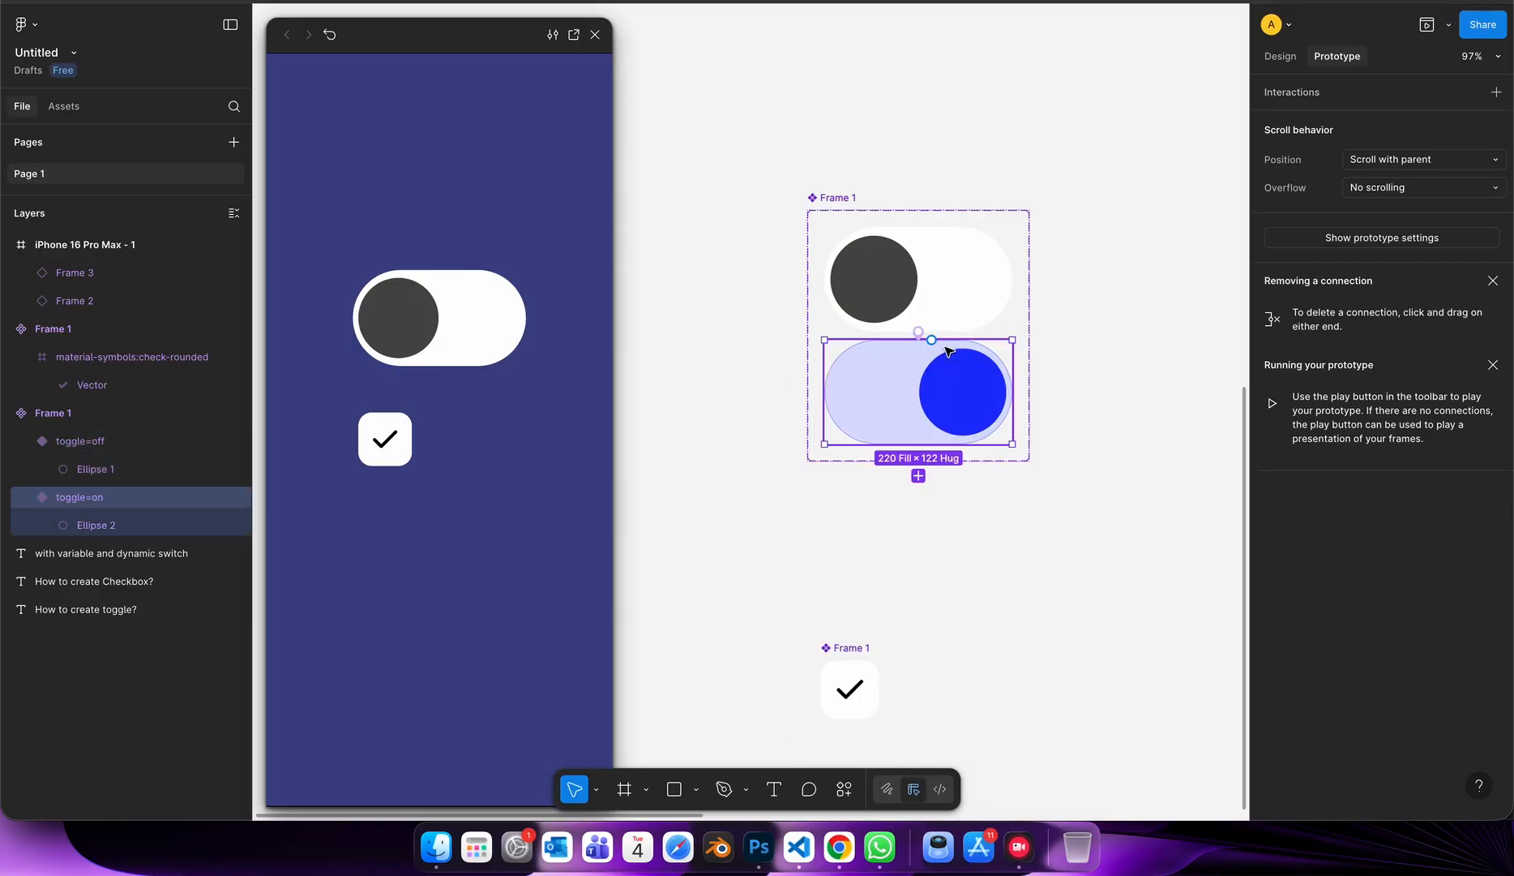
Test the off variant's new interaction by operating the toggle in the prototype preview.
click(935, 302)
click(880, 248)
click(480, 329)
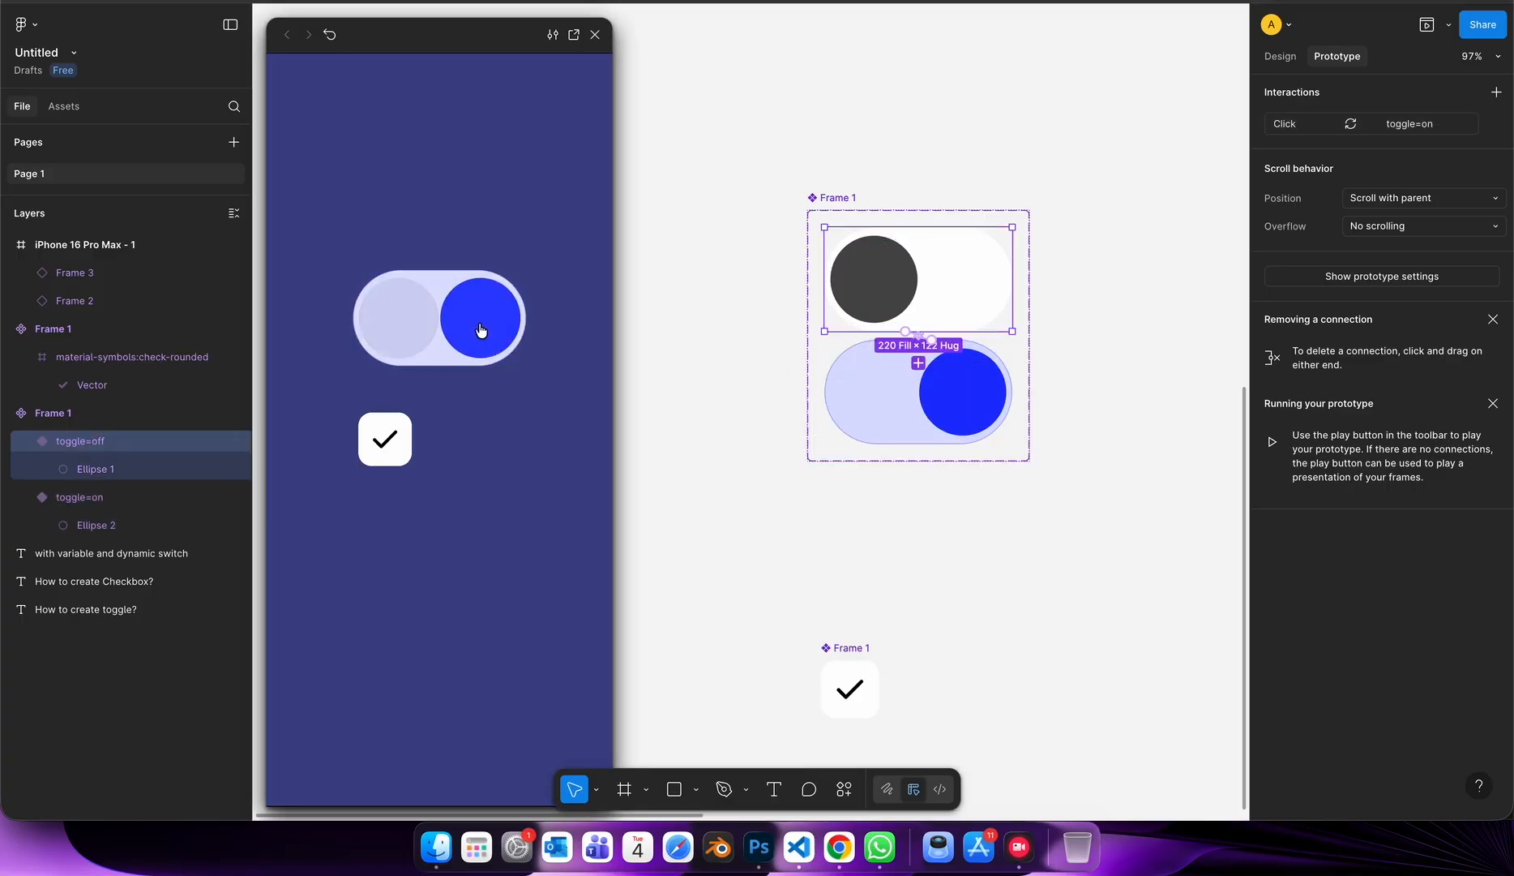
click(475, 329)
click(475, 328)
click(474, 328)
click(474, 329)
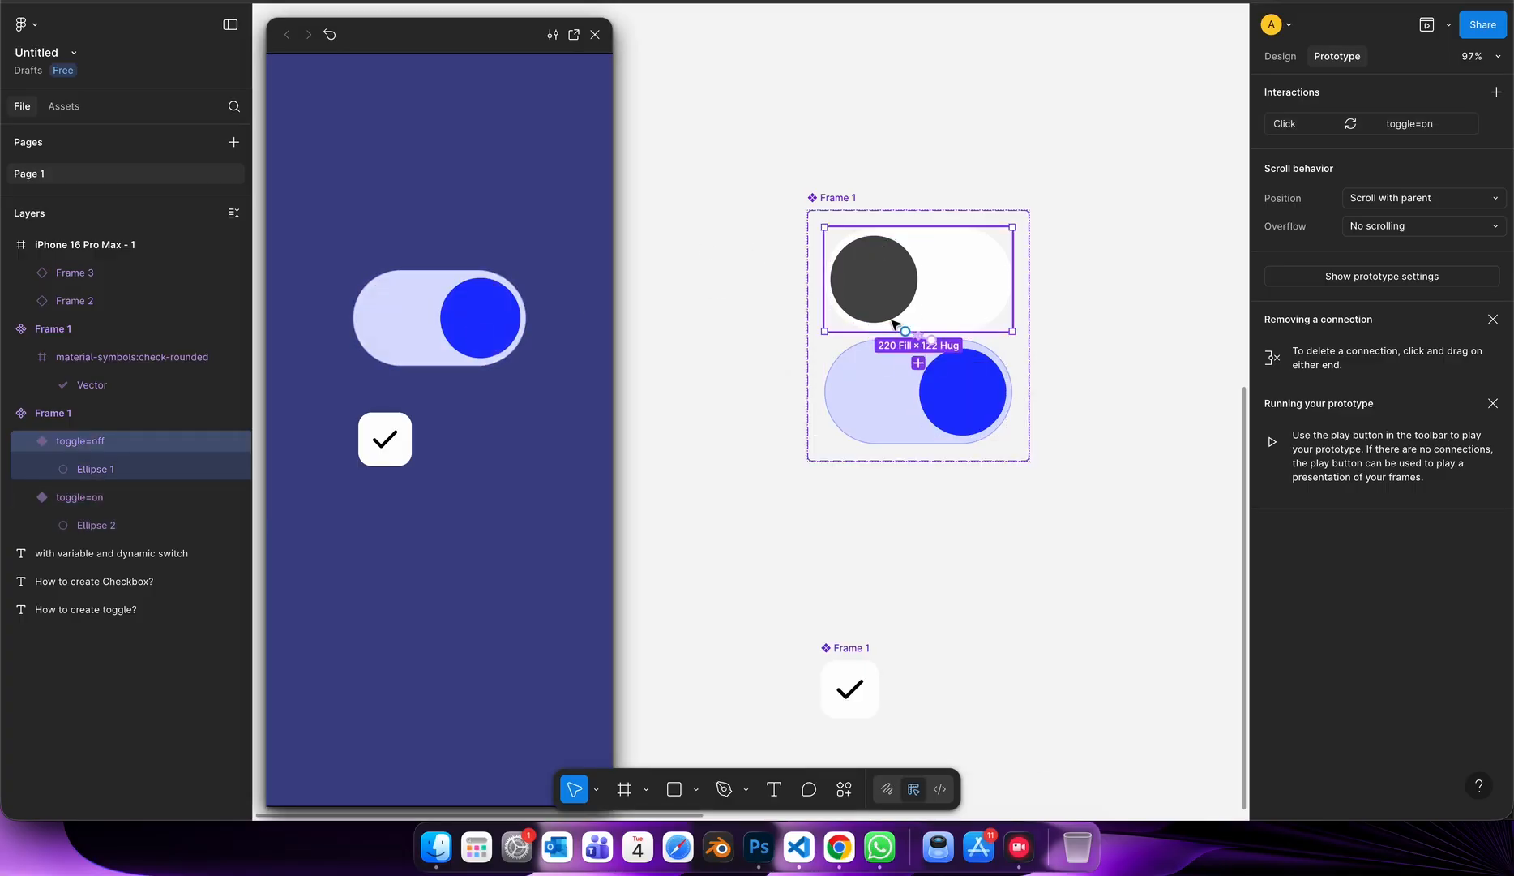
Set the animation of the off variant's click interaction to Dissolve.
click(909, 334)
click(929, 537)
click(928, 515)
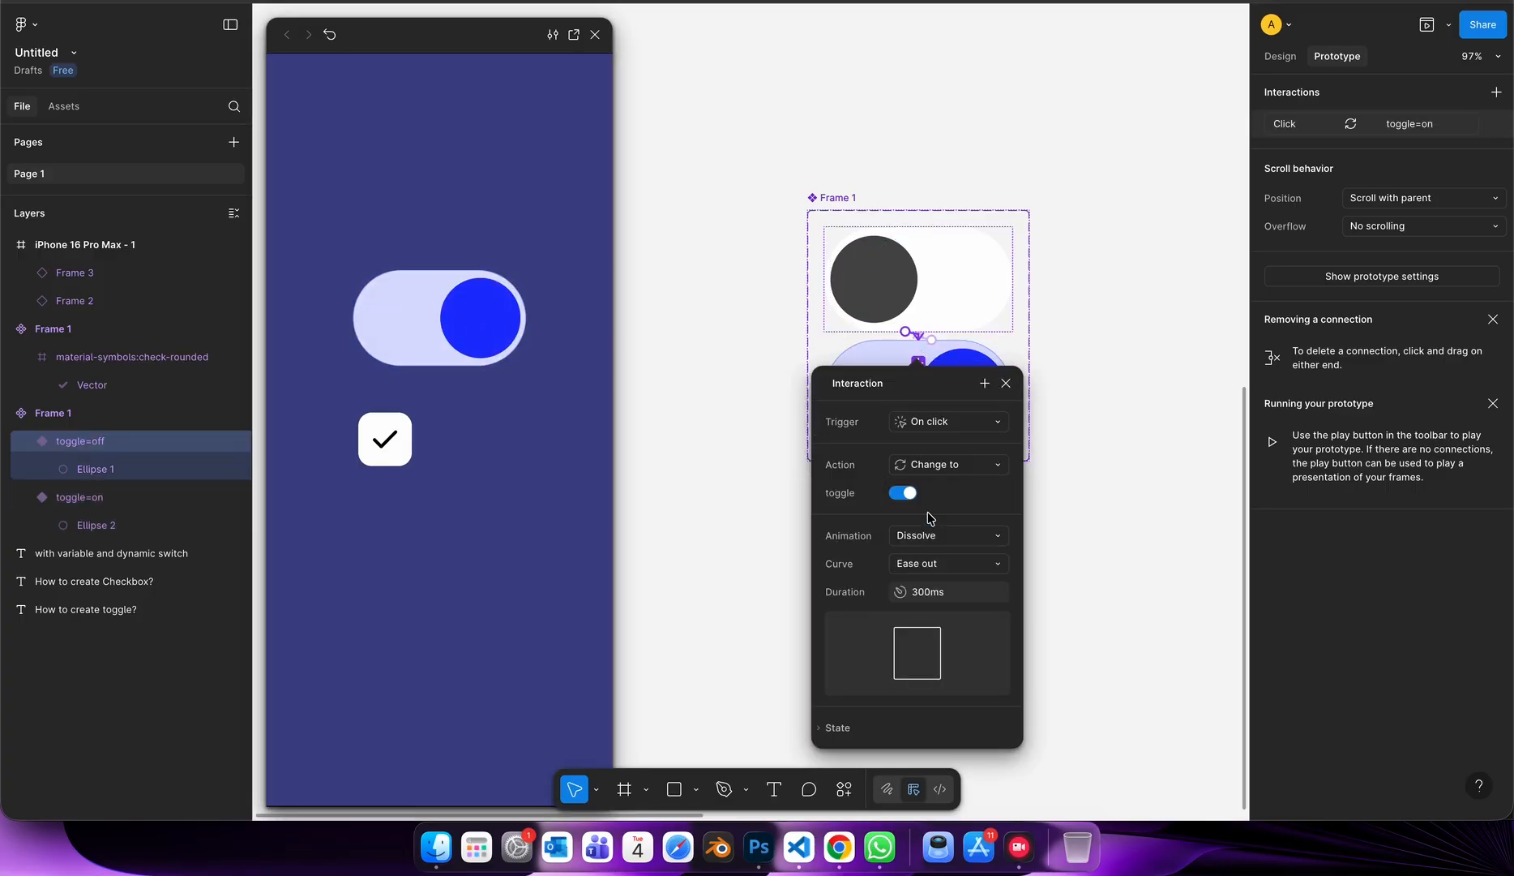
click(1006, 383)
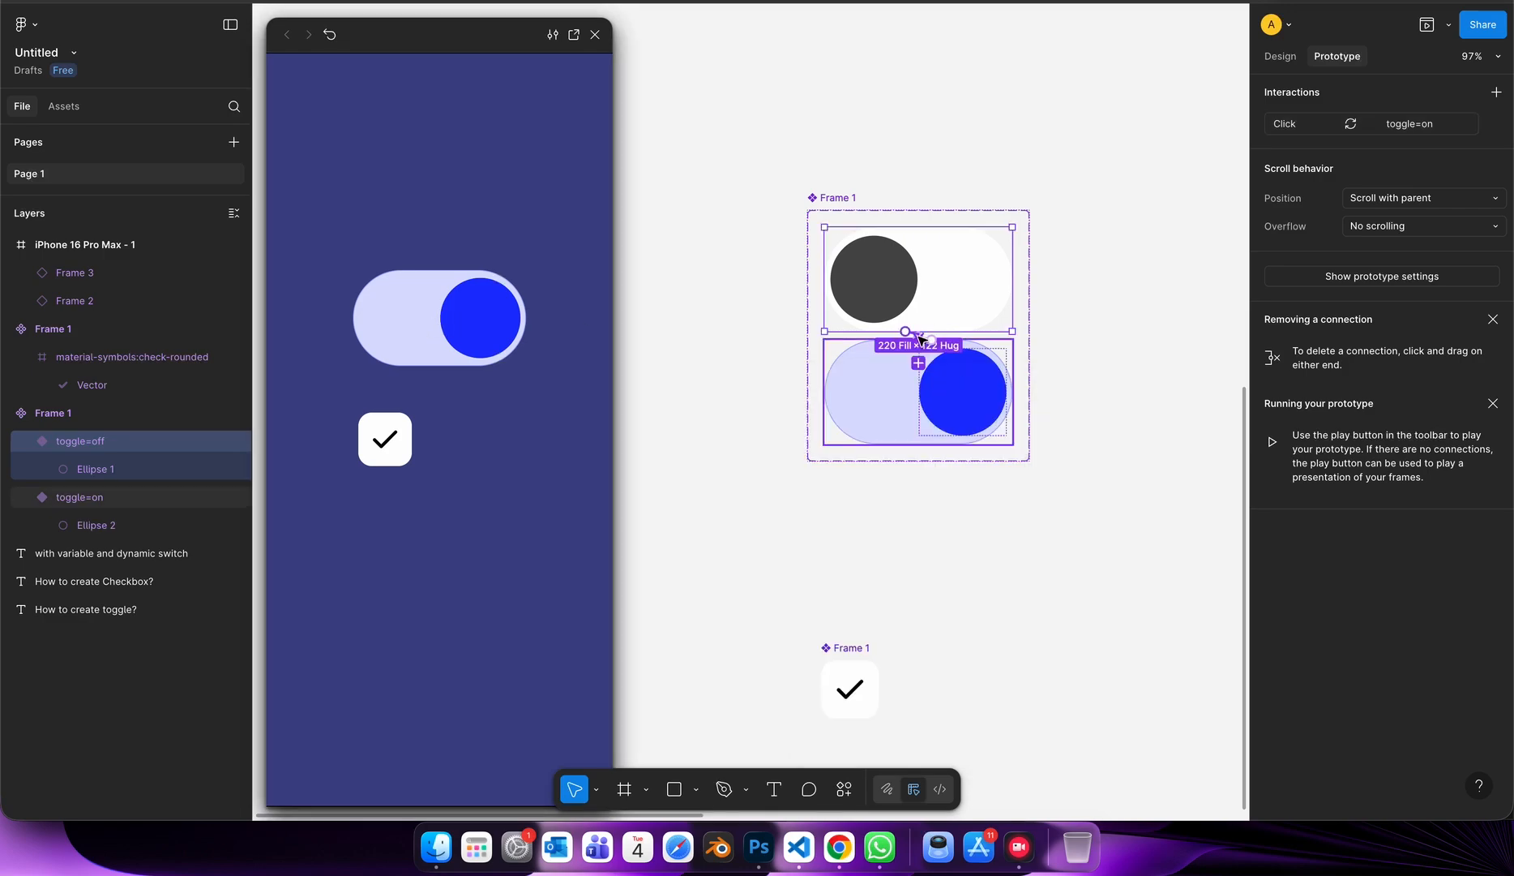
click(1167, 125)
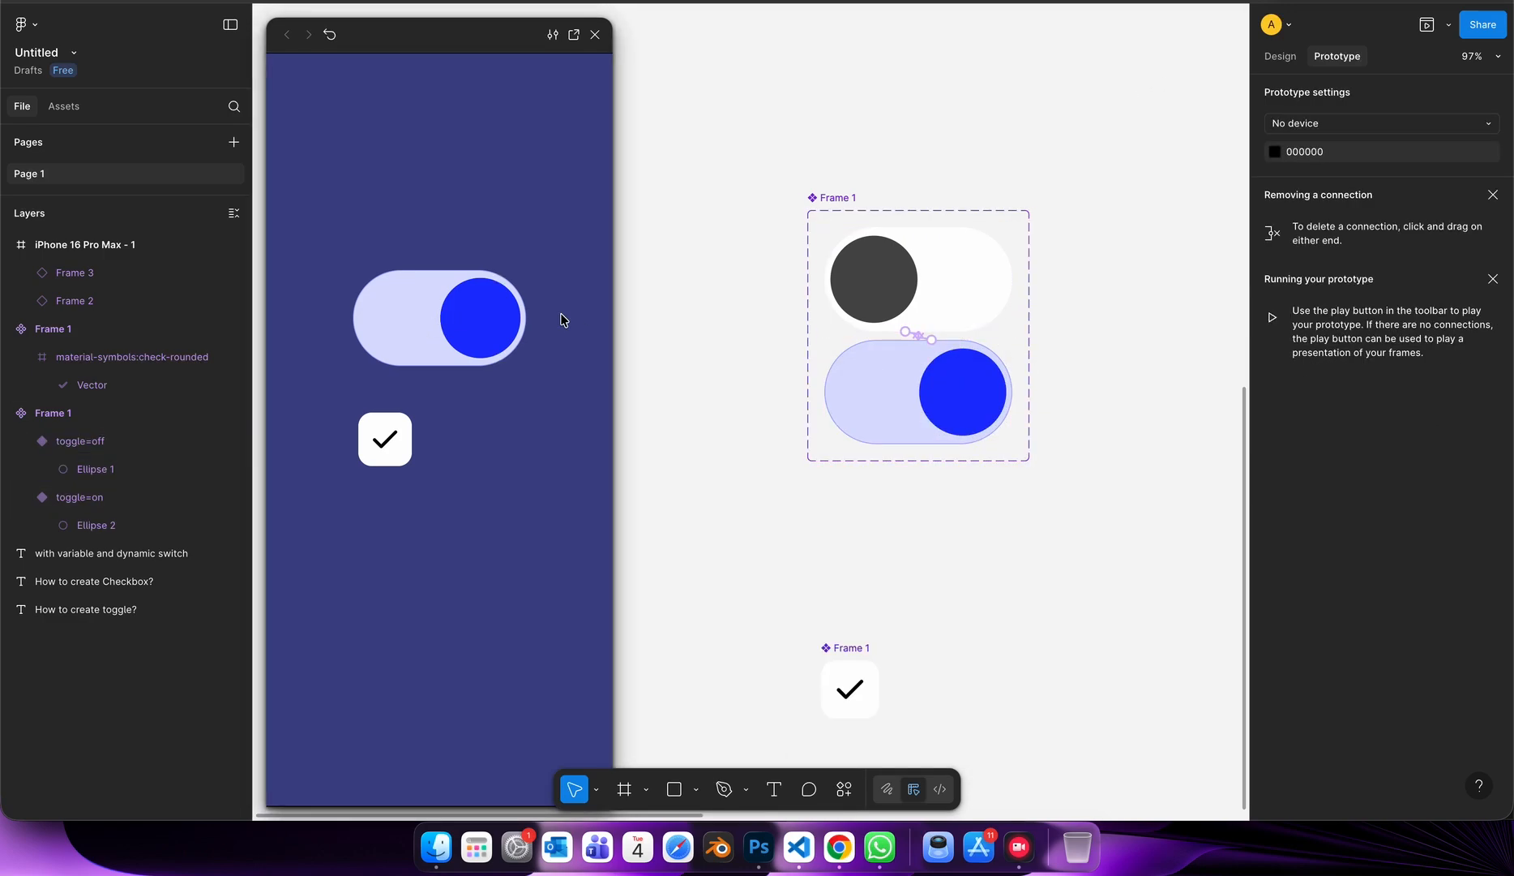
Review the design and prototype settings of the checkbox component, its instance and the toggle instance.
click(906, 375)
click(857, 710)
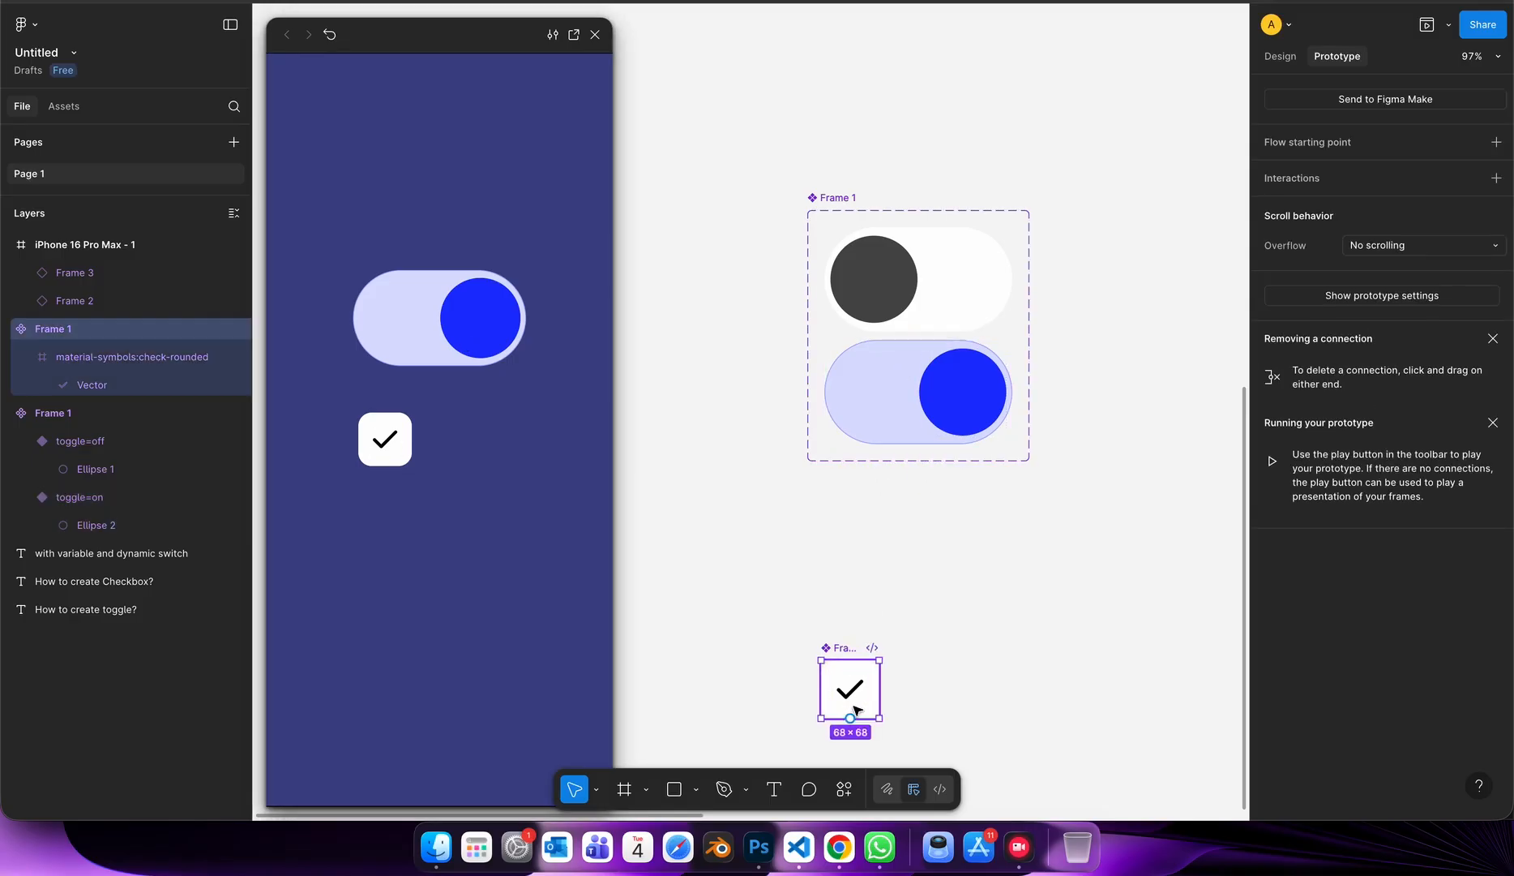
click(1289, 57)
click(1339, 56)
scroll(1193, 340, down, 5)
scroll(1119, 498, right, 6)
click(877, 417)
scroll(878, 418, up, 5)
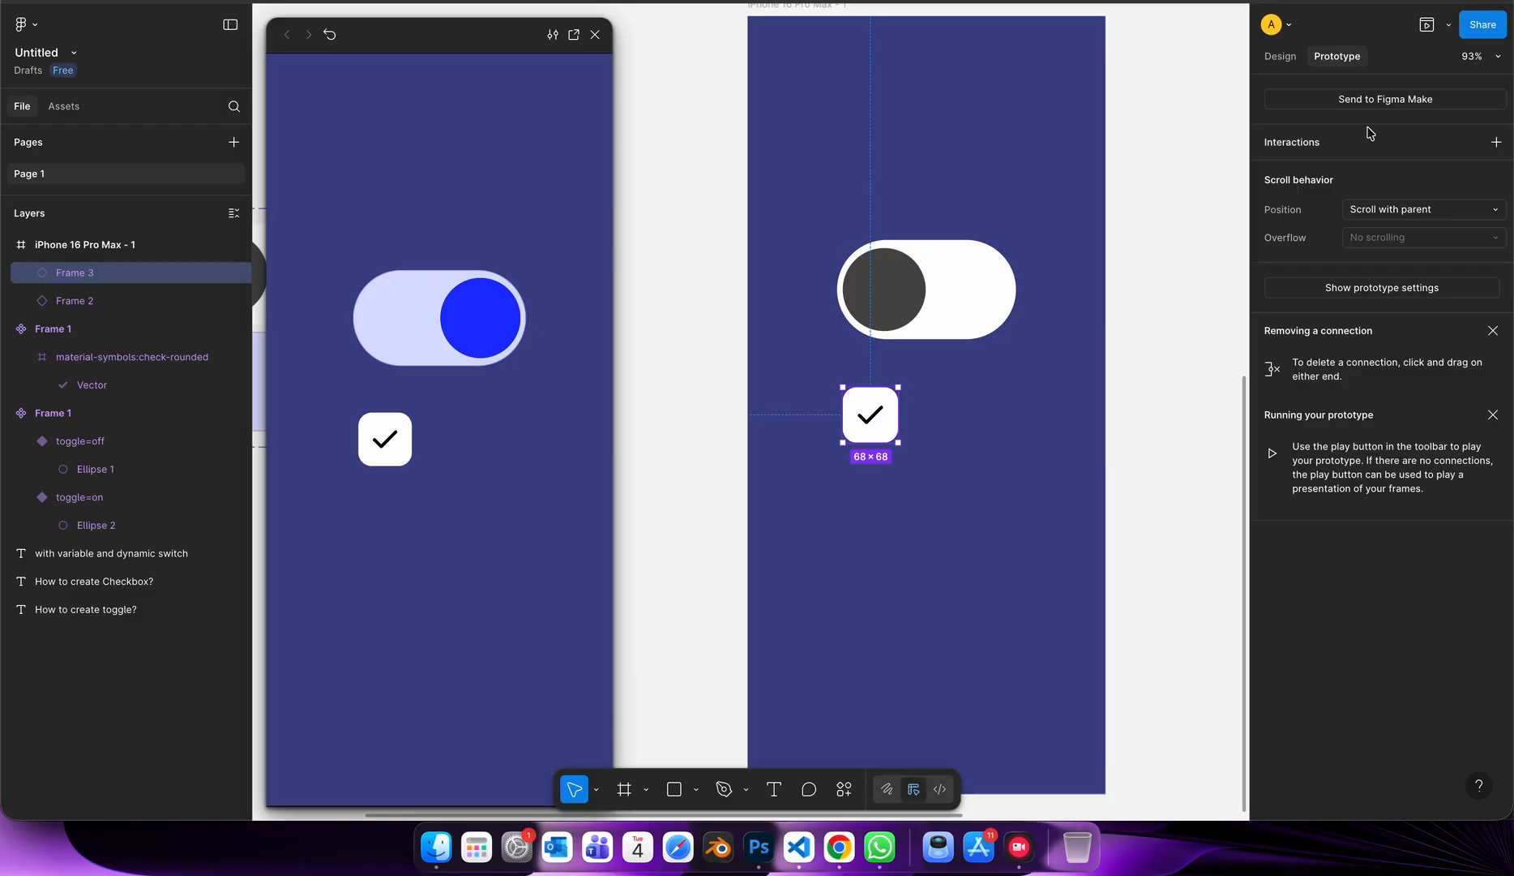
click(1284, 56)
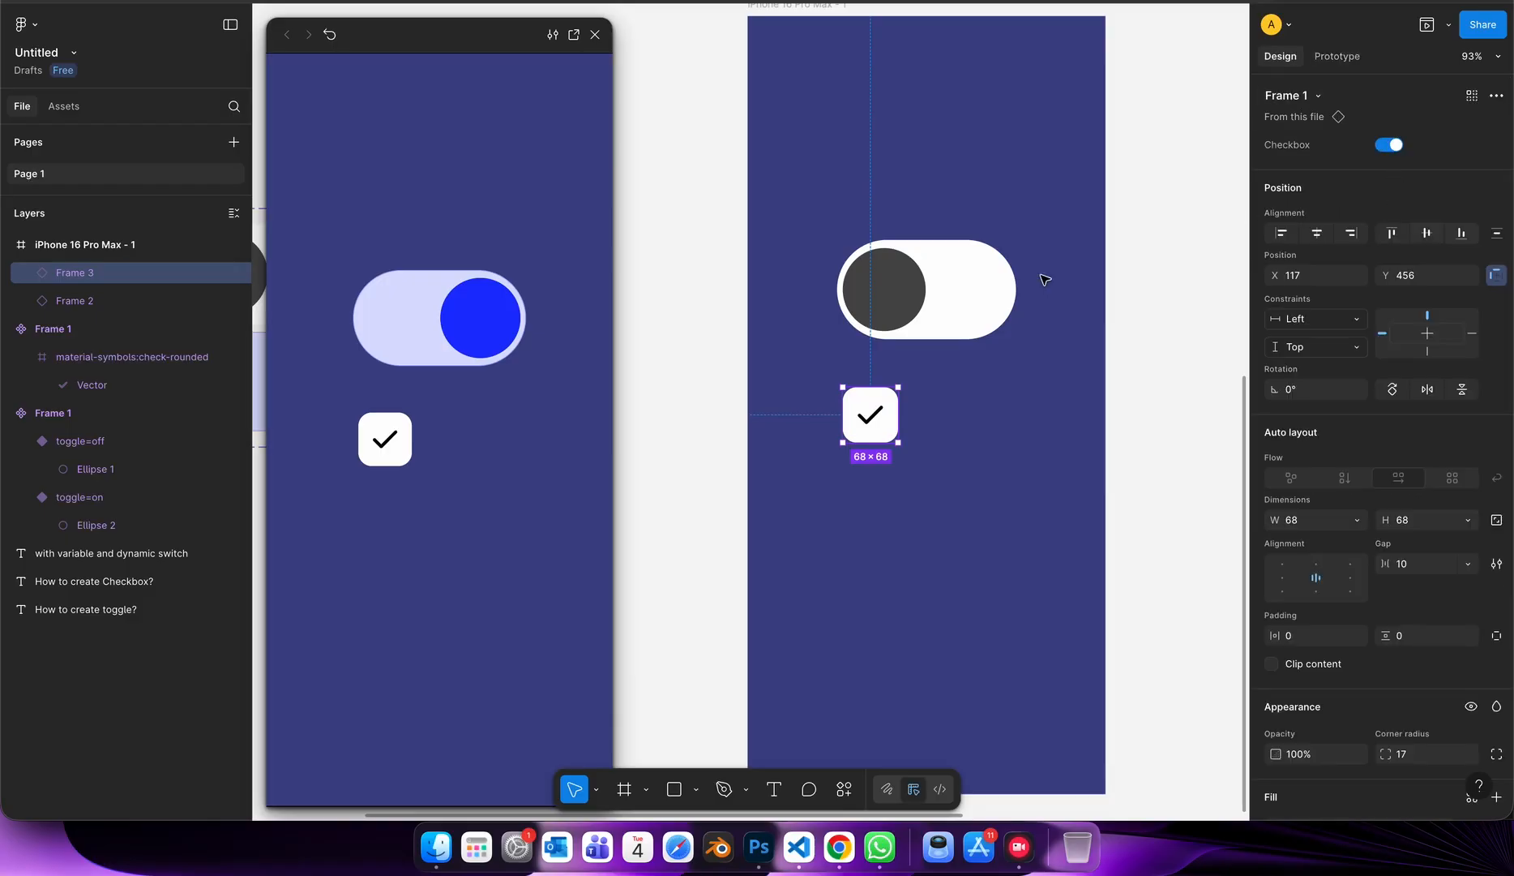
click(968, 289)
scroll(913, 484, down, 10)
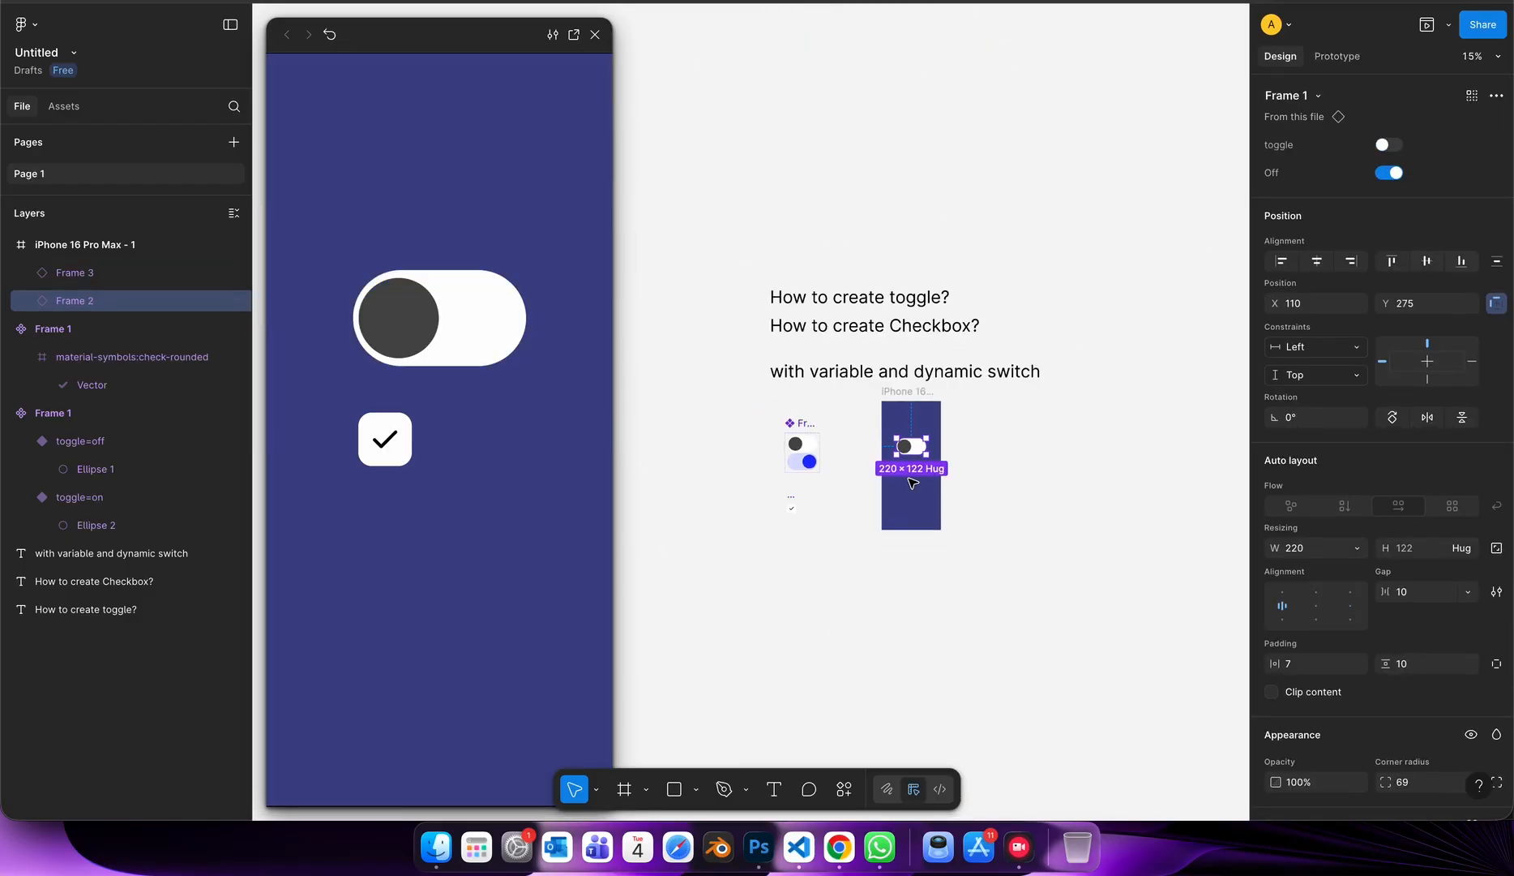